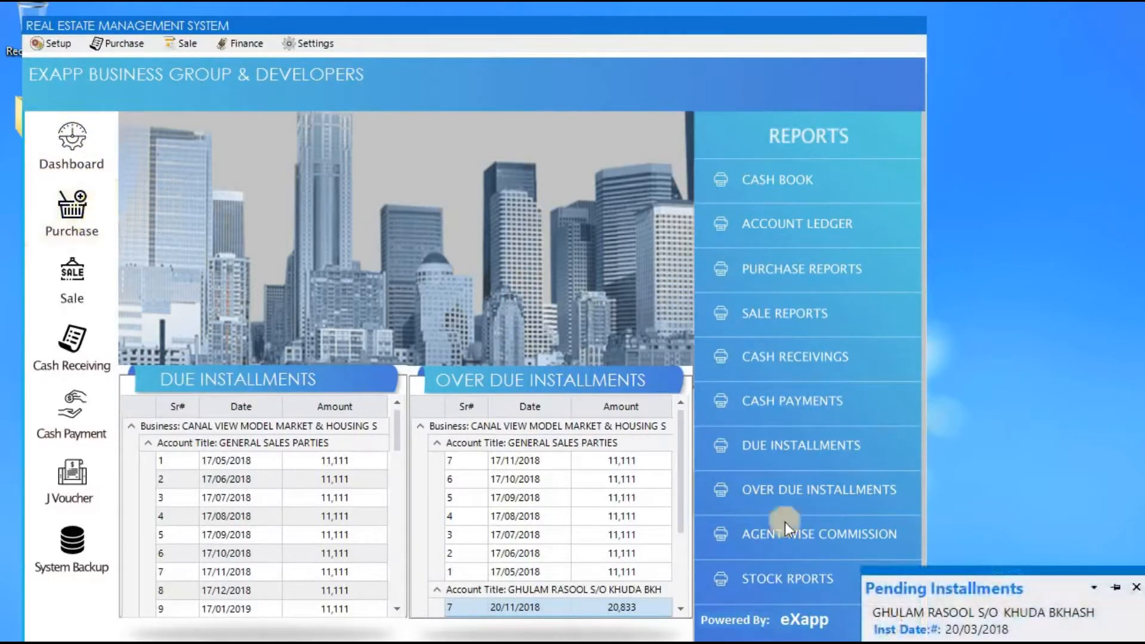
Nudge the Pending Installments reminder up and left and pin it open.
left_click_drag(1024, 486, 1016, 485)
left_click(1027, 499)
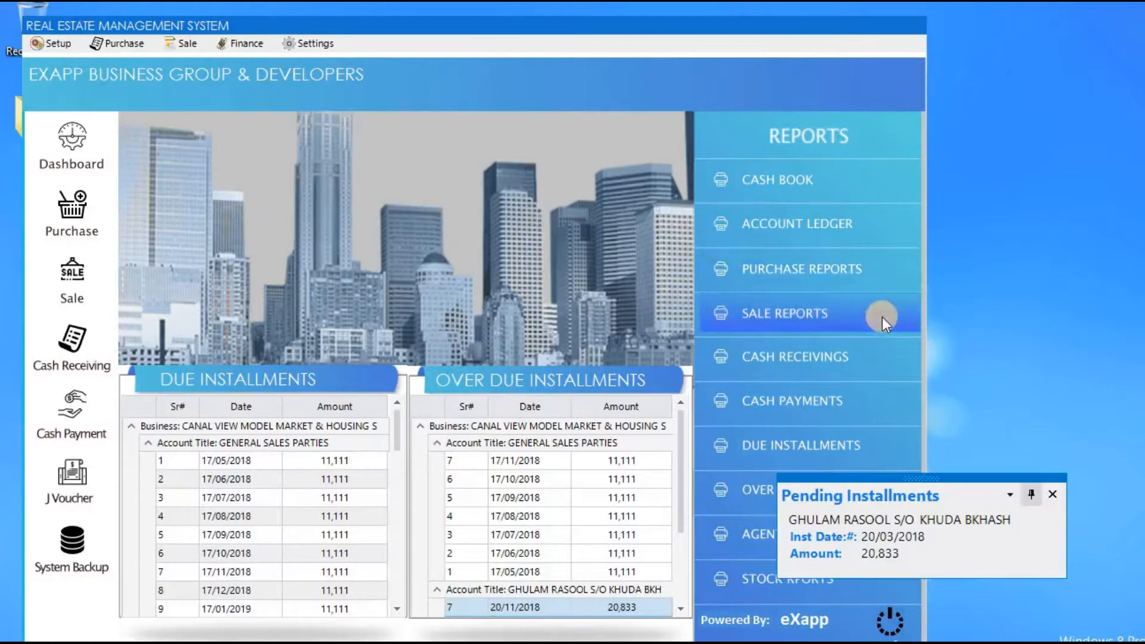
Drag the reminder for the 20,833 installment due 20/03/2018 to the upper right beside Cash Book.
left_click_drag(944, 480, 986, 166)
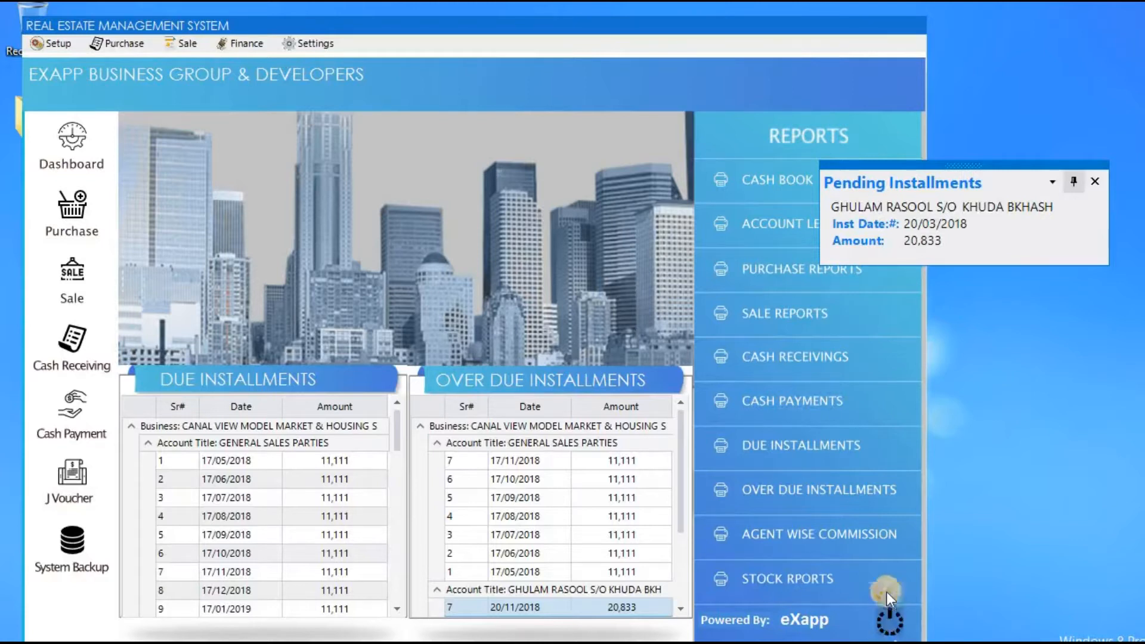
Unpin the Pending Installments reminder, move it over the Reports panel, and close it.
left_click(1072, 184)
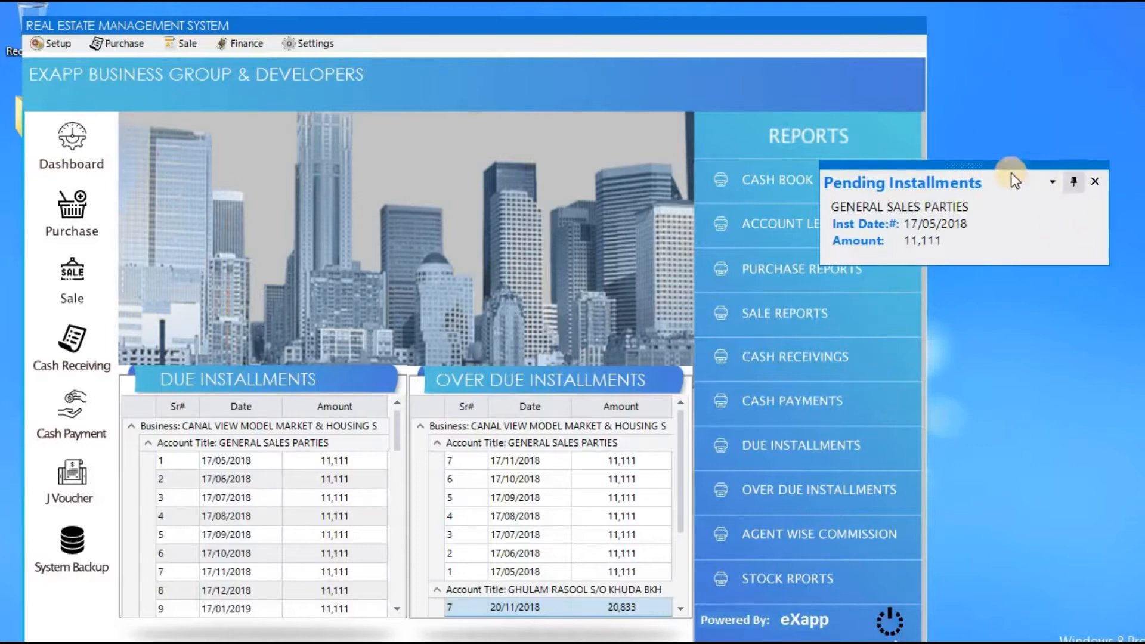
left_click_drag(1010, 168, 886, 252)
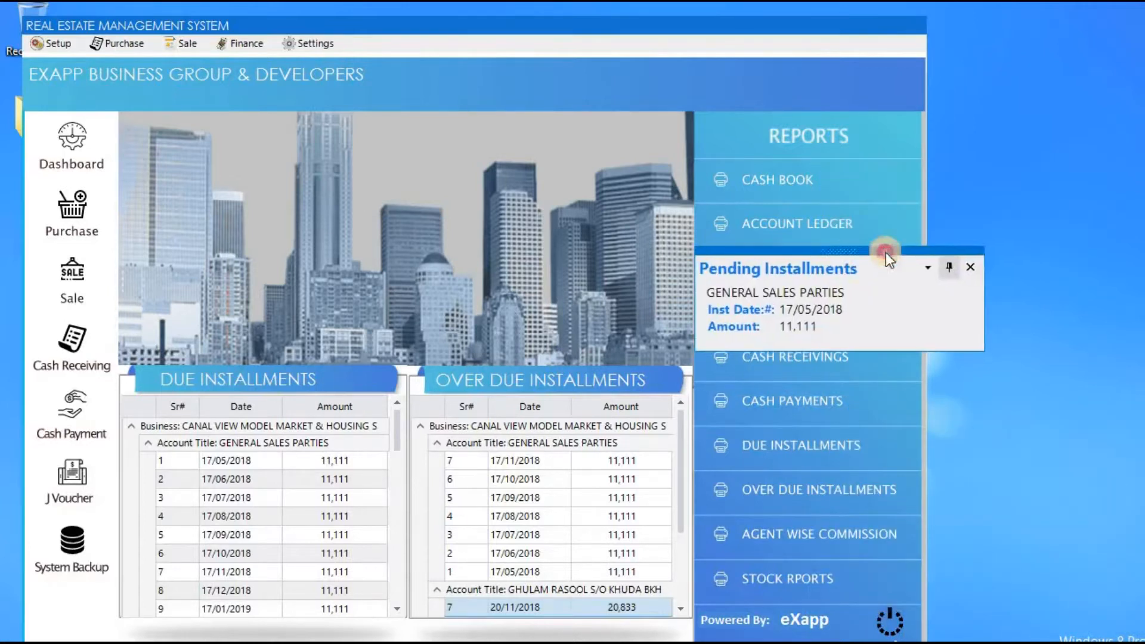
left_click(972, 272)
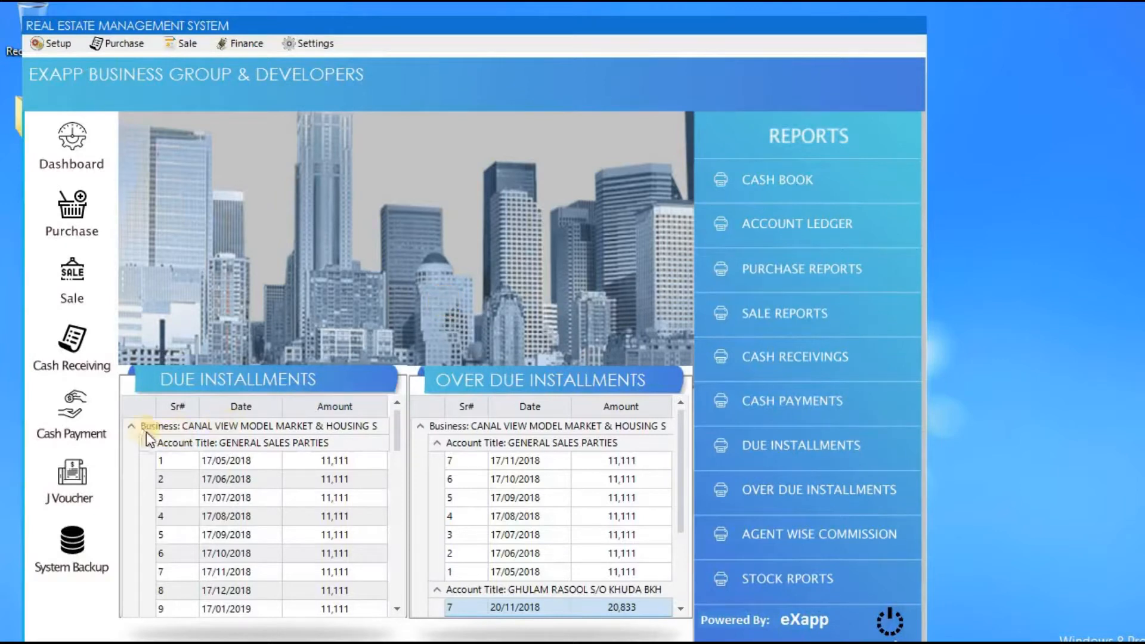
In Due Installments, collapse GENERAL SALES PARTIES, leaving the customer's 20,833 installments expanded.
left_click(131, 425)
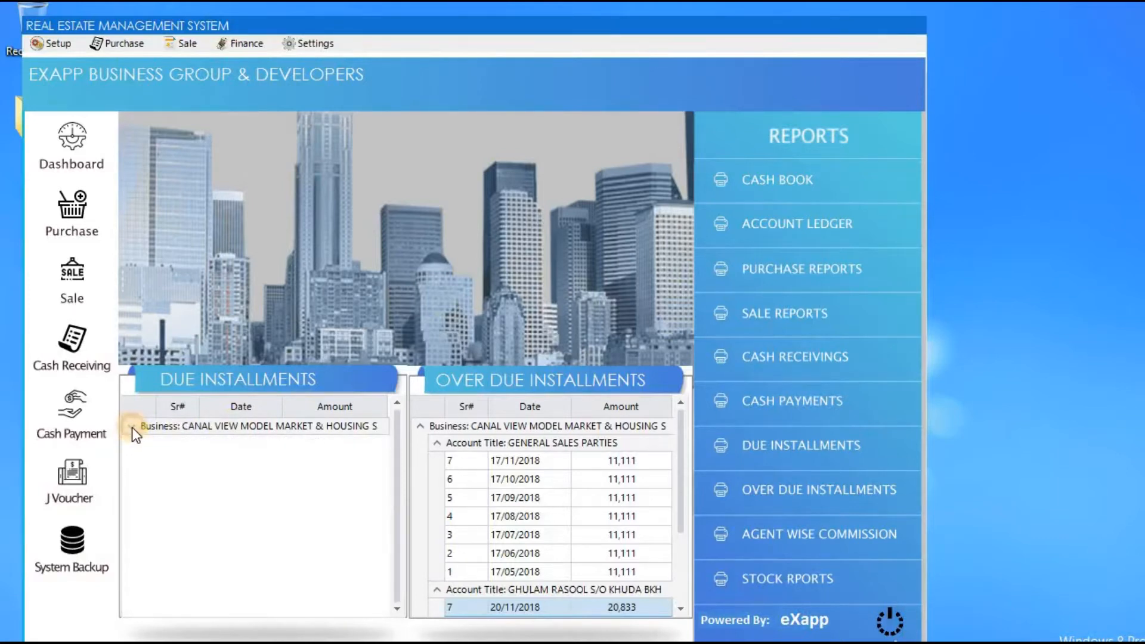
left_click(131, 426)
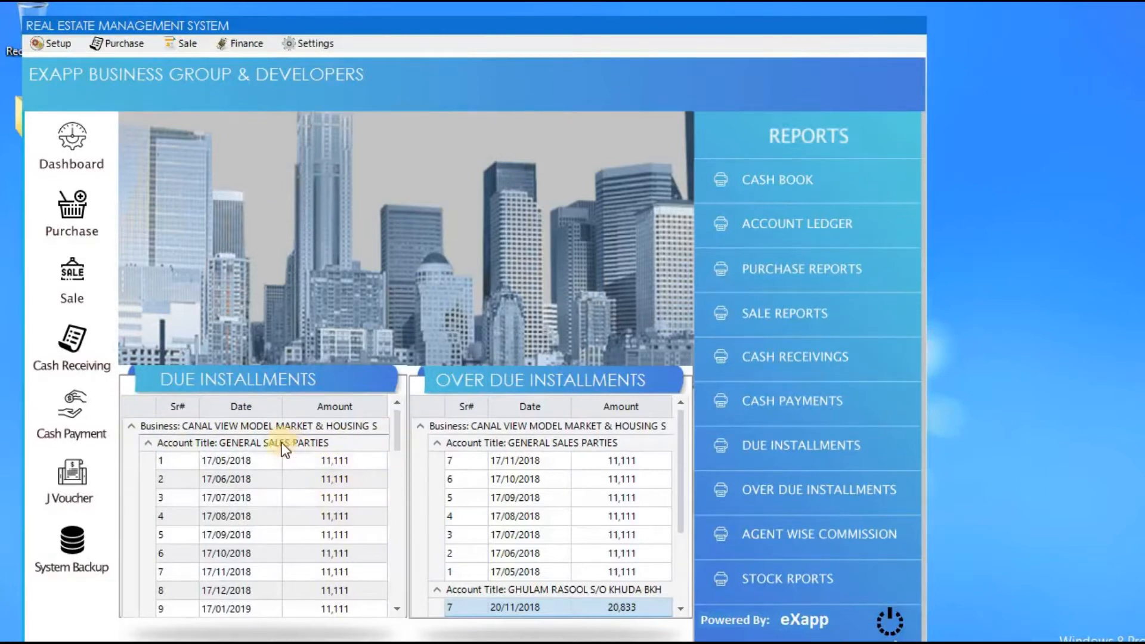
mouse_move(396, 442)
left_mouse_down()
mouse_move(395, 477)
mouse_move(395, 437)
left_mouse_up()
left_click(147, 444)
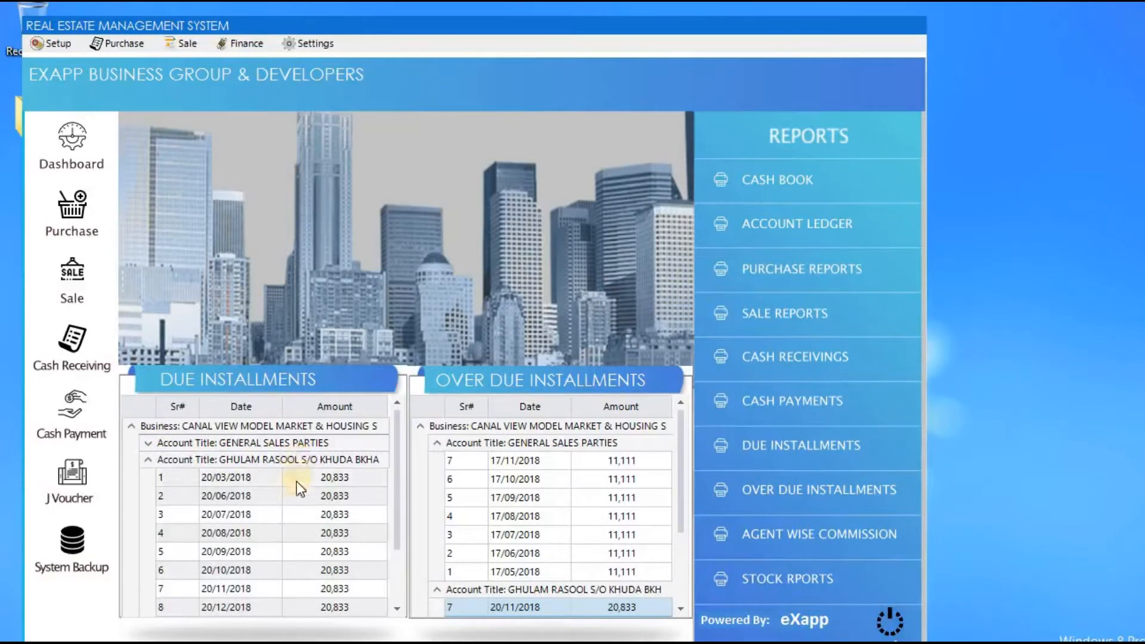
left_click(148, 460)
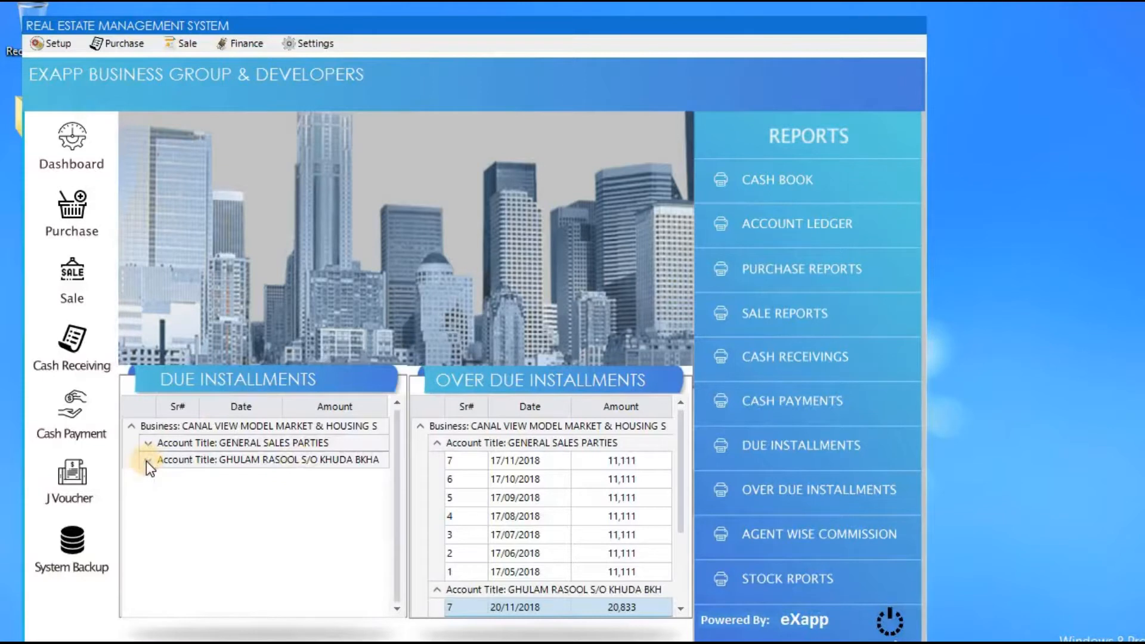
left_click(148, 460)
In Over Due Installments, collapse both GENERAL SALES PARTIES and the customer's account group.
left_click_drag(397, 504, 403, 479)
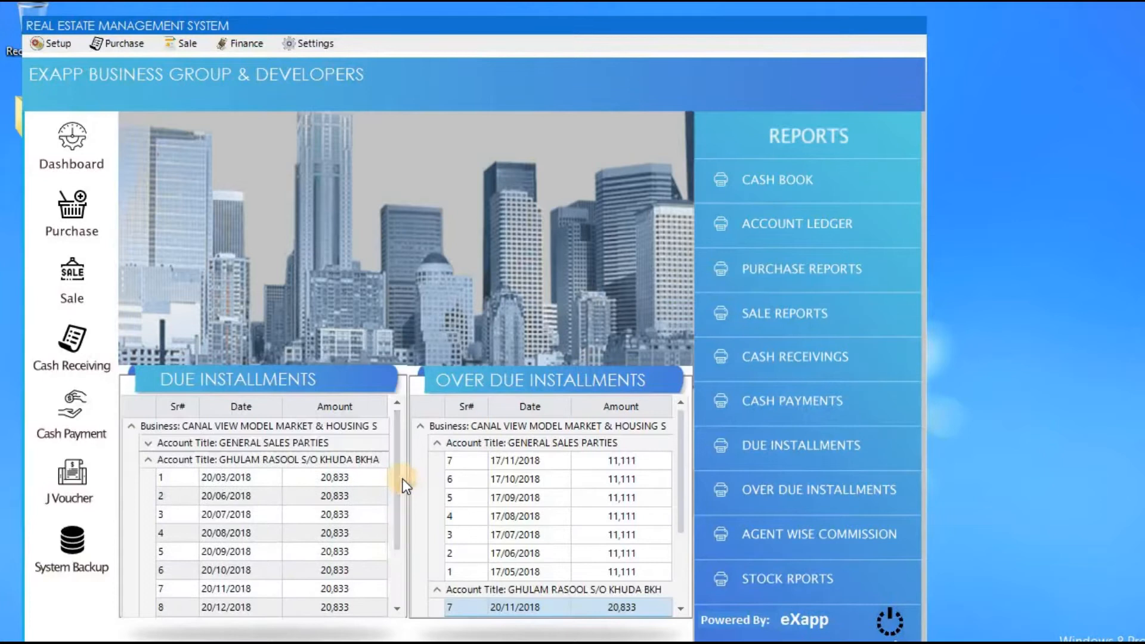
left_click(421, 427)
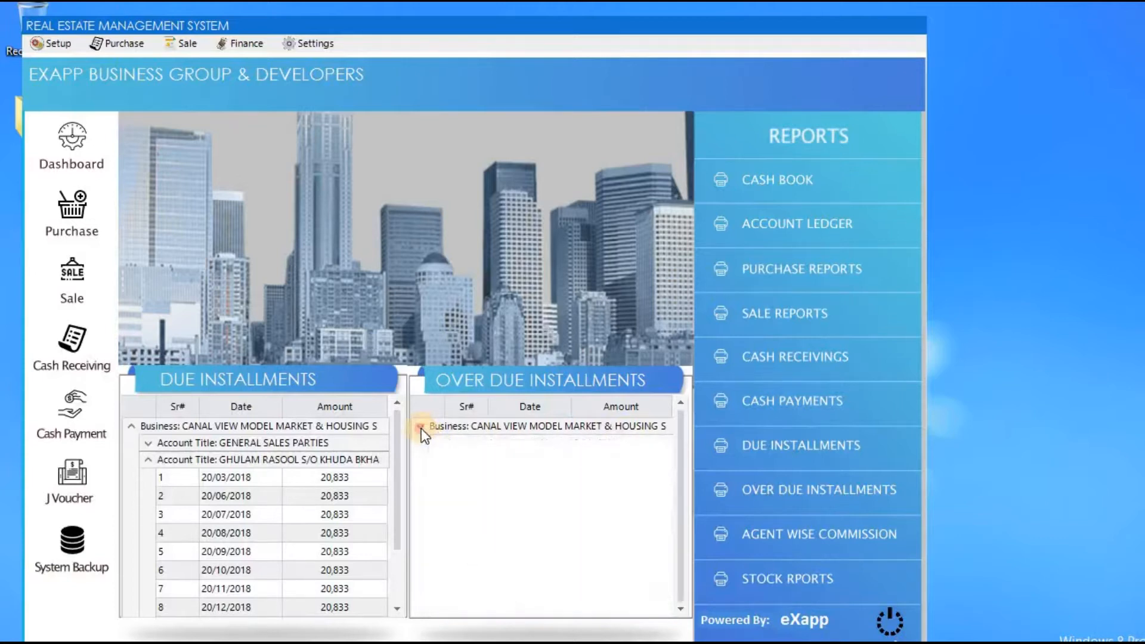
left_click(421, 428)
left_click(438, 448)
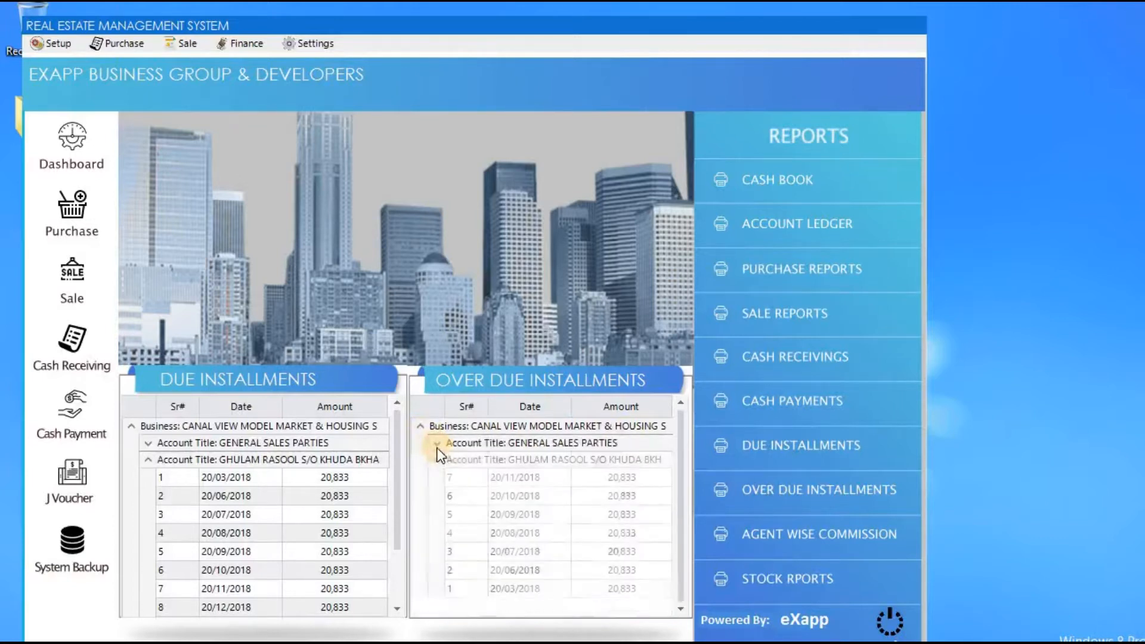
left_click(437, 459)
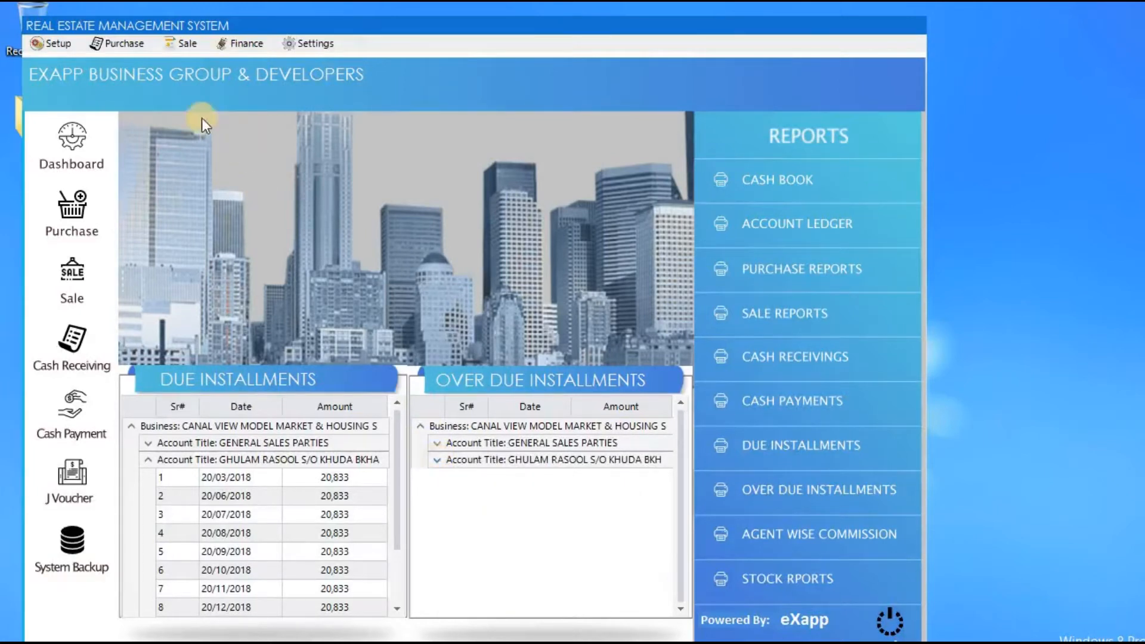
Open the Setup menu showing accounts, customers, users and opening balance options.
left_click(62, 48)
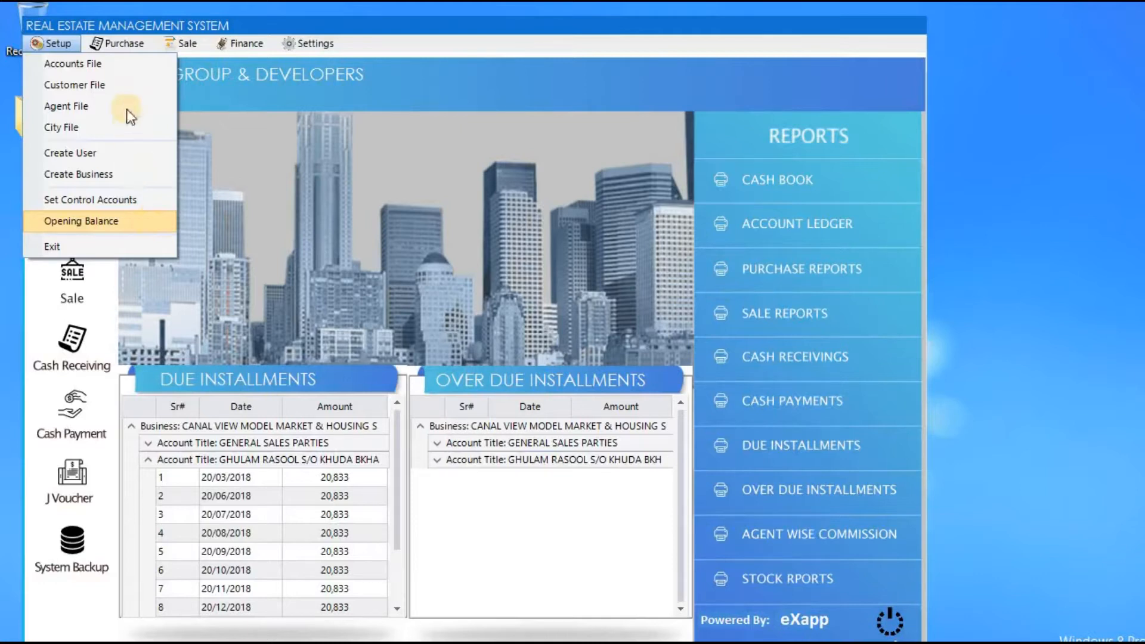
Show the three Trial Balance report variants under the Finance menu.
mouse_move(124, 40)
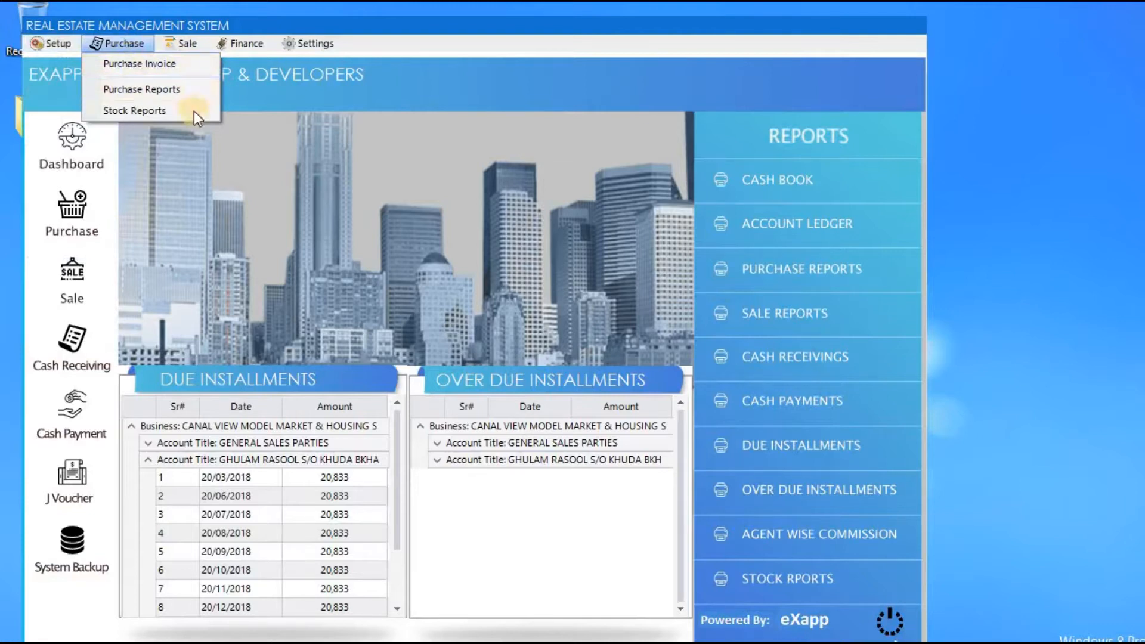
mouse_move(191, 43)
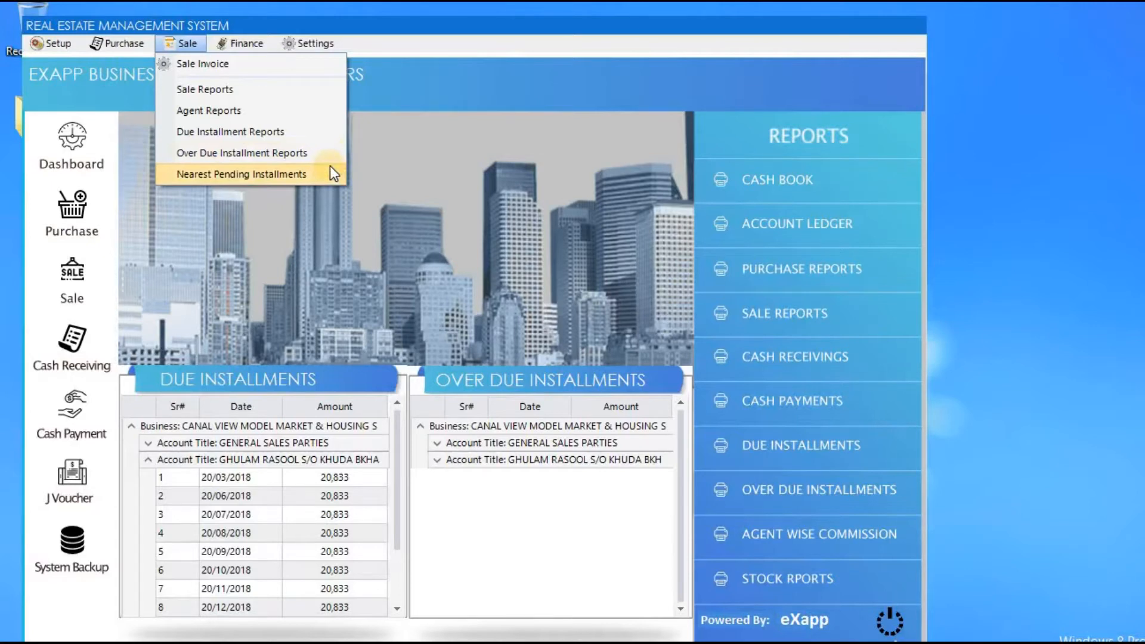
left_click(237, 46)
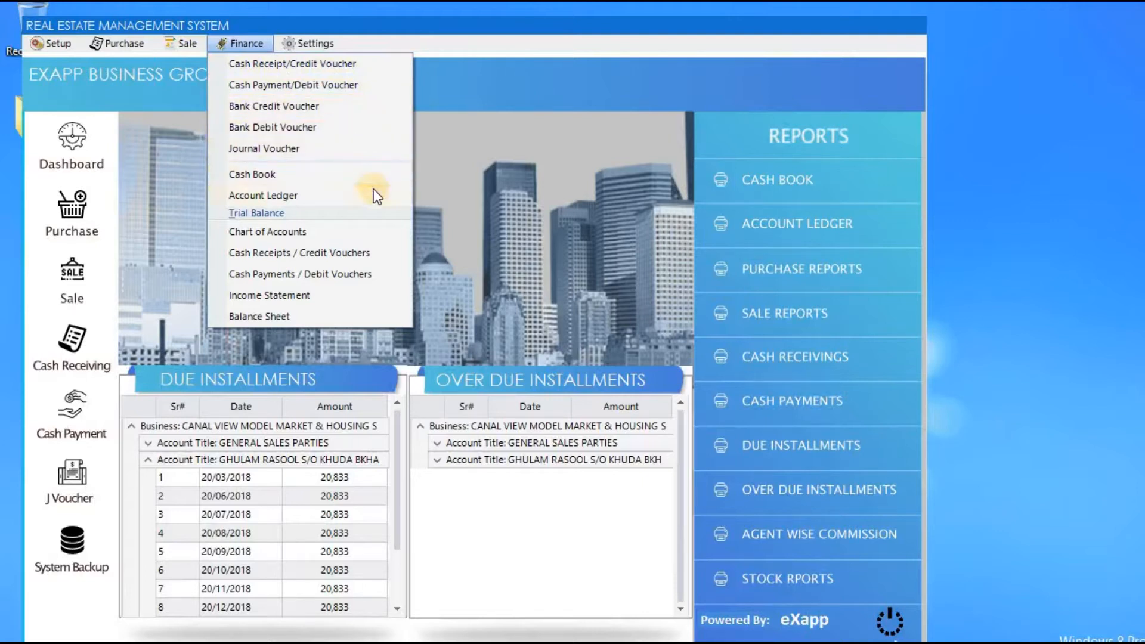
left_click(371, 211)
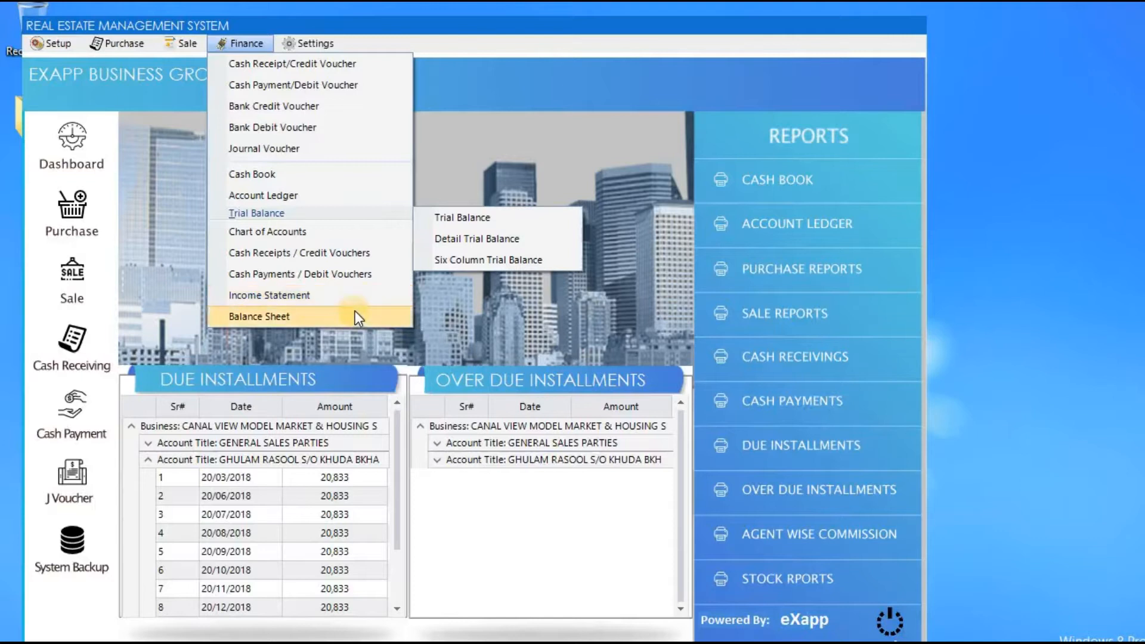
View the Settings menu's Manage Application and Backup choices, then dismiss it.
mouse_move(301, 43)
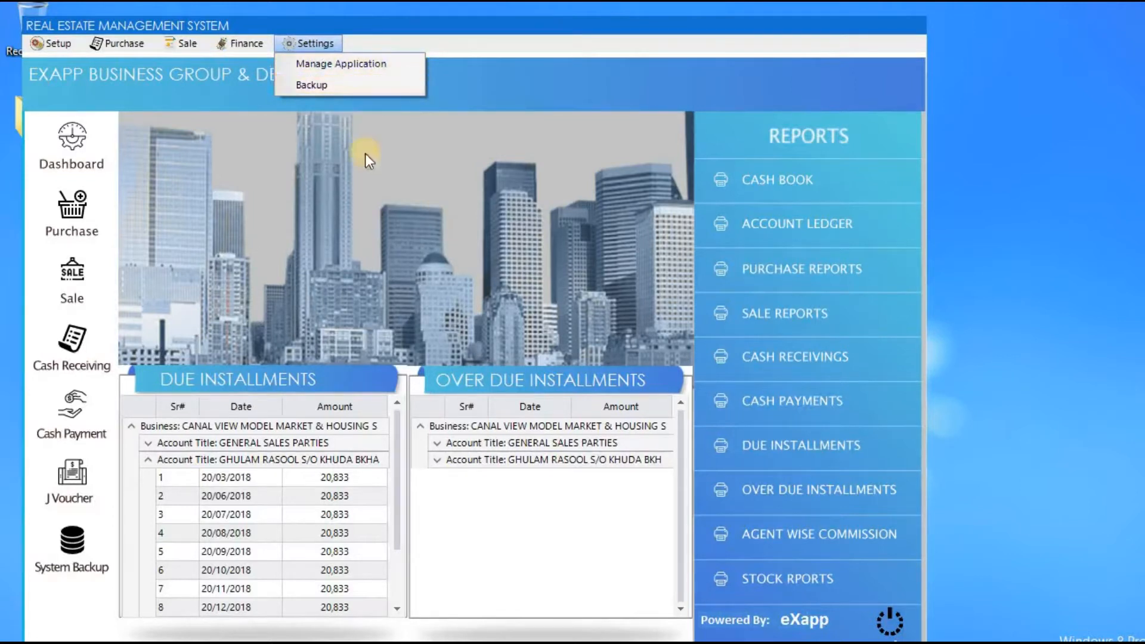
left_click(95, 81)
left_click(57, 45)
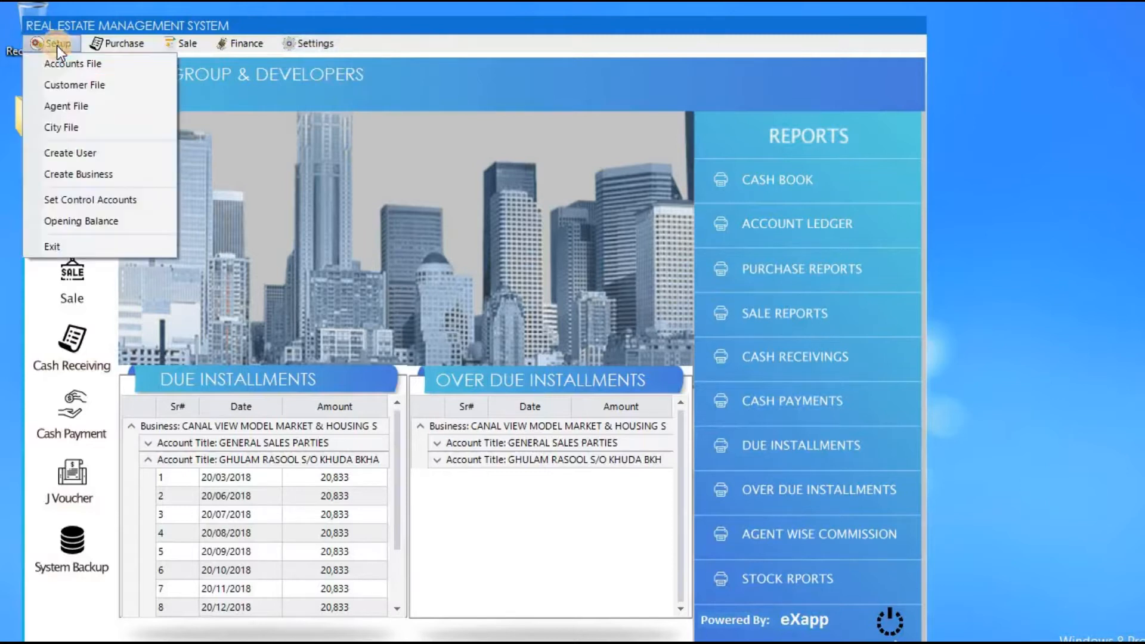
In Manage Accounts, expand Equity and Liabilities and inspect the GULISTAN PROPERTY MARKETING account.
left_click(62, 64)
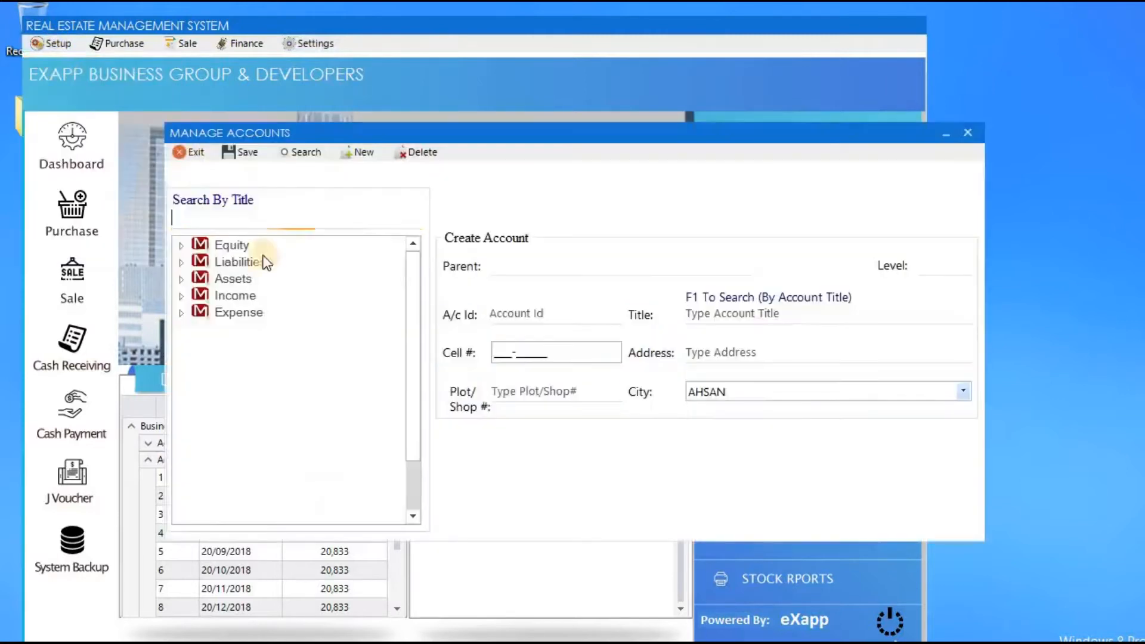
left_click(181, 245)
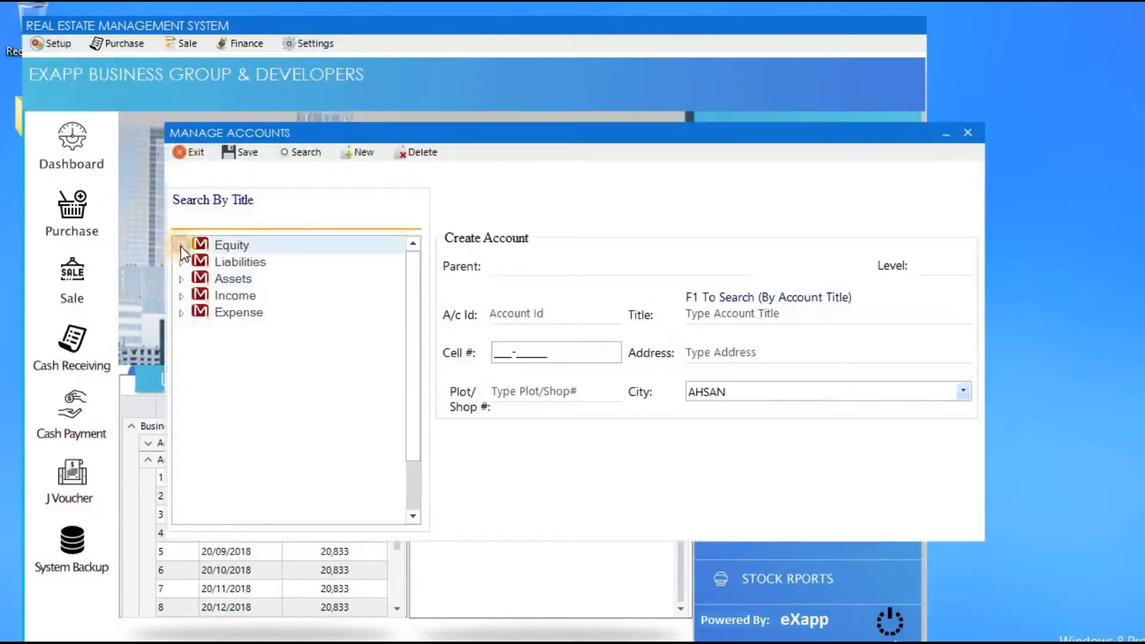
left_click(198, 262)
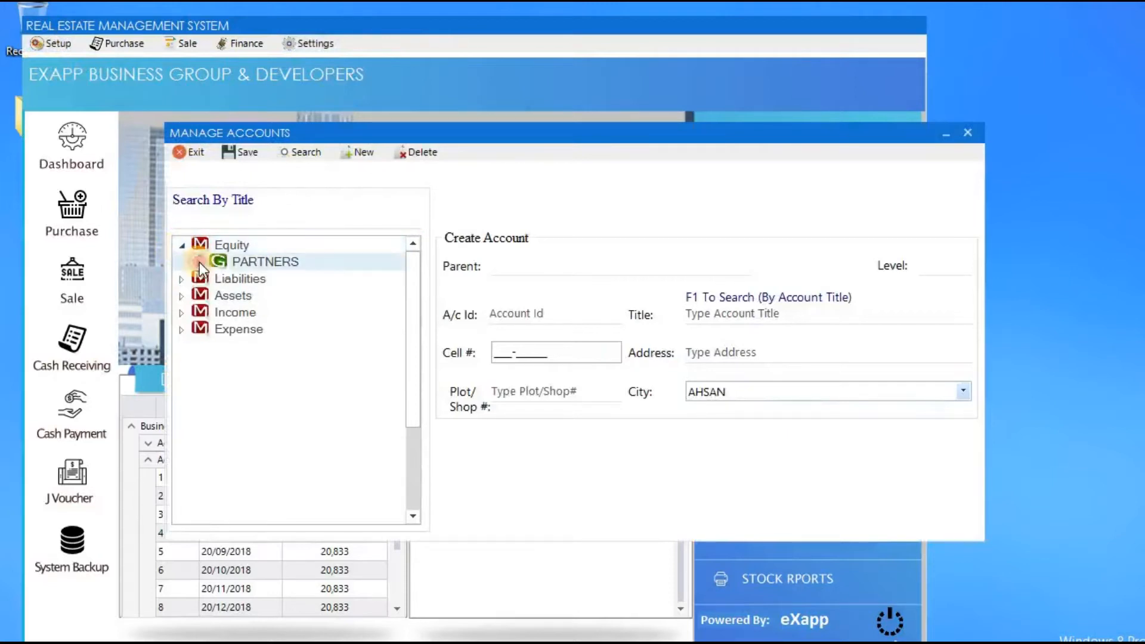
left_click(199, 262)
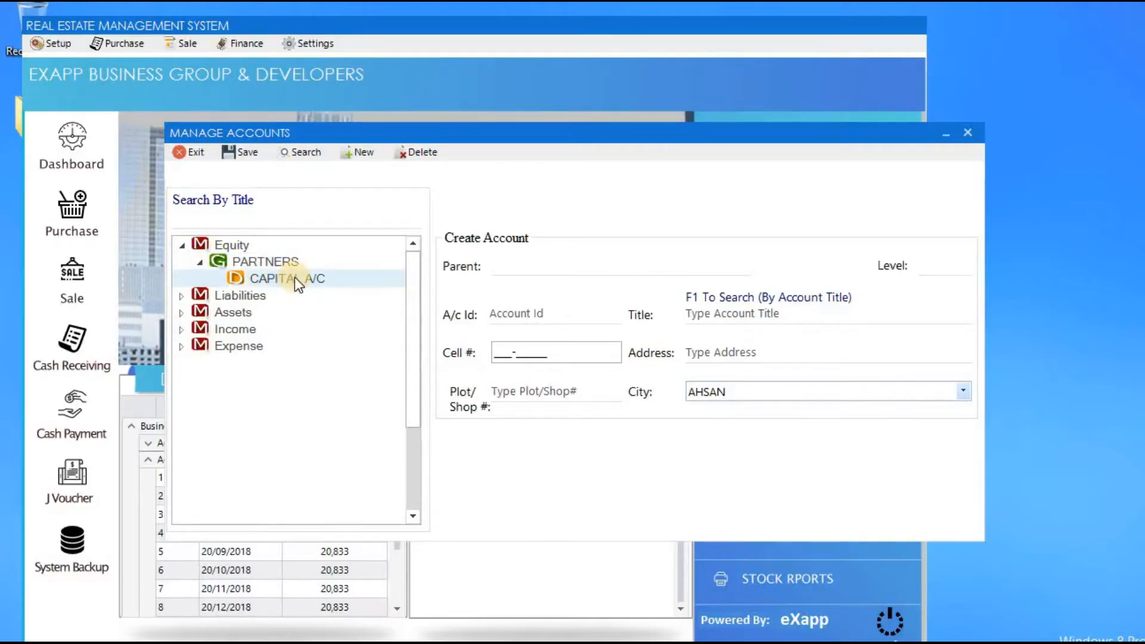
left_click(180, 295)
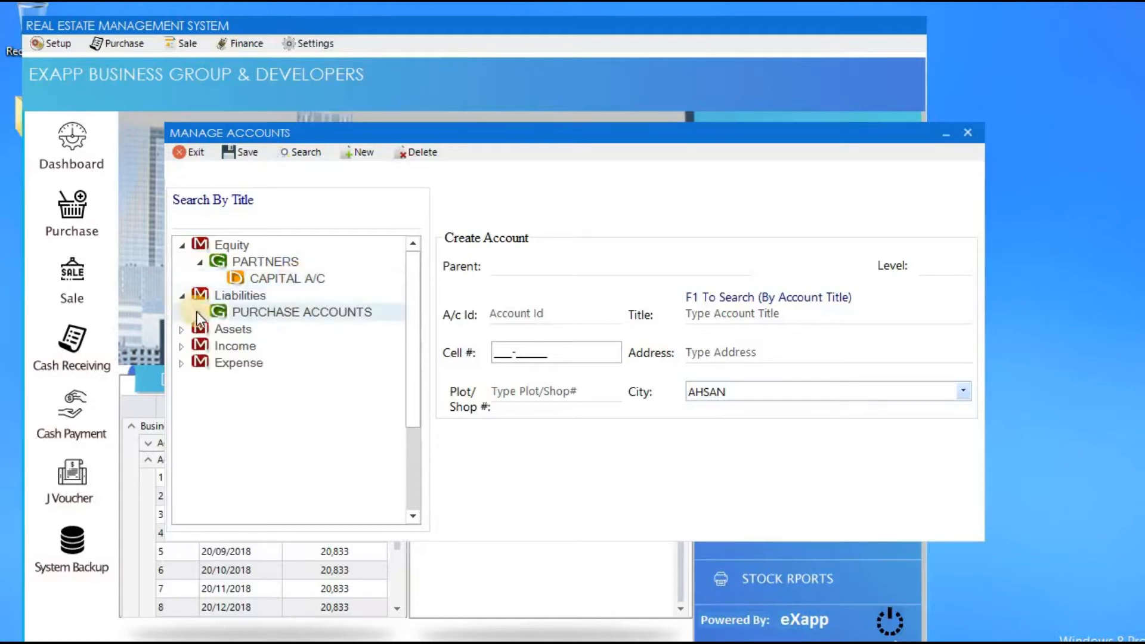
left_click(197, 312)
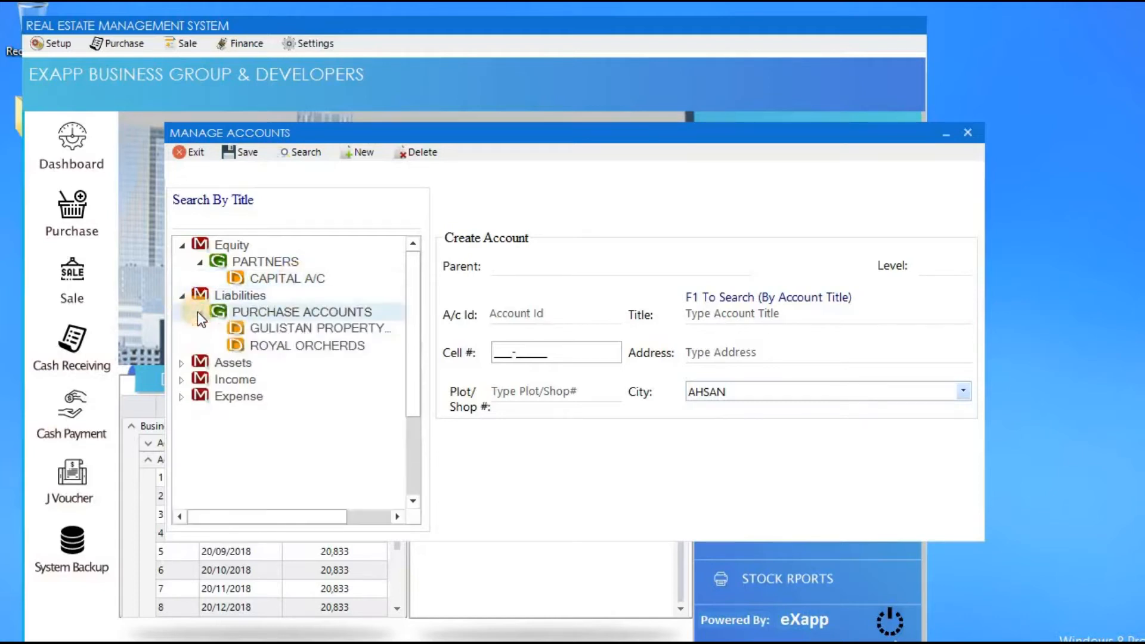
left_click(319, 329)
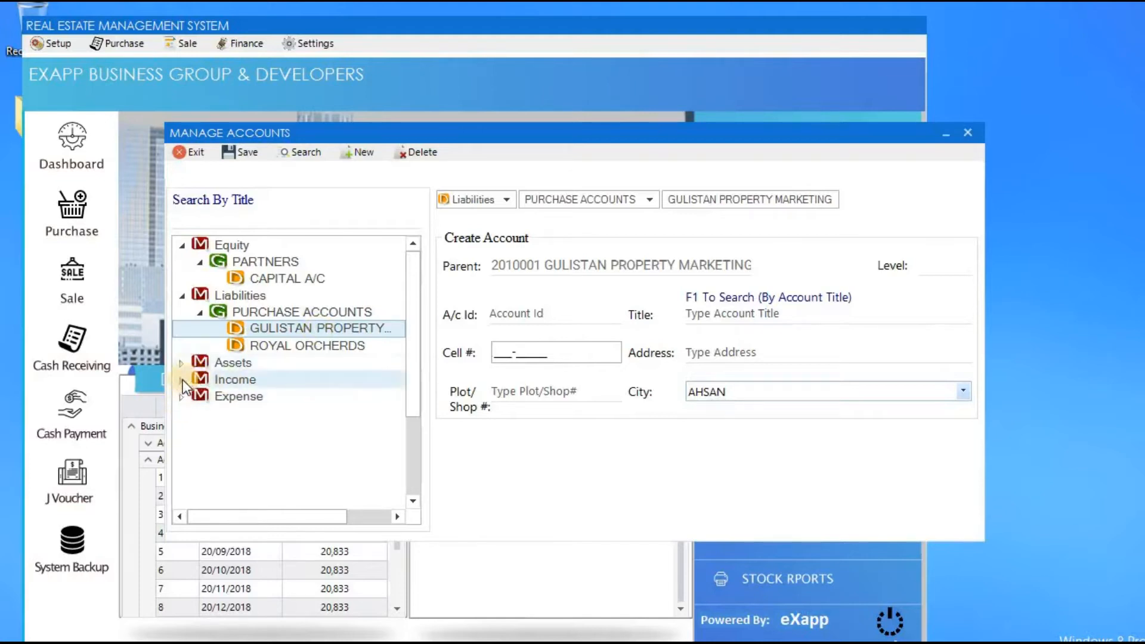
Collapse Liabilities and Equity, expand Assets, and start a blank new account.
left_click(182, 296)
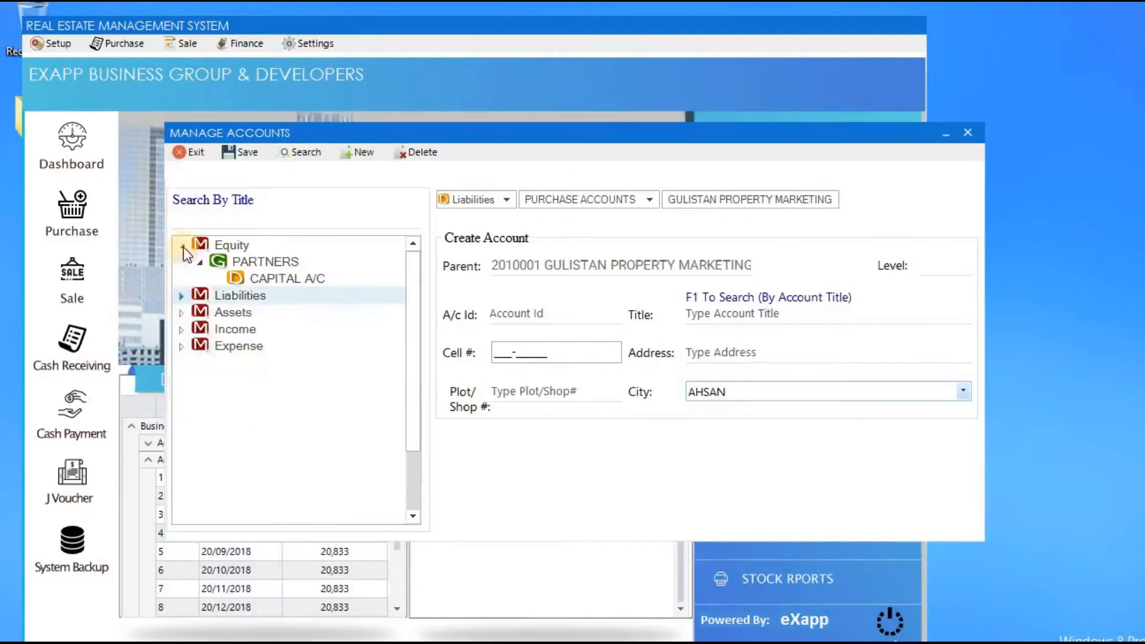
left_click(183, 246)
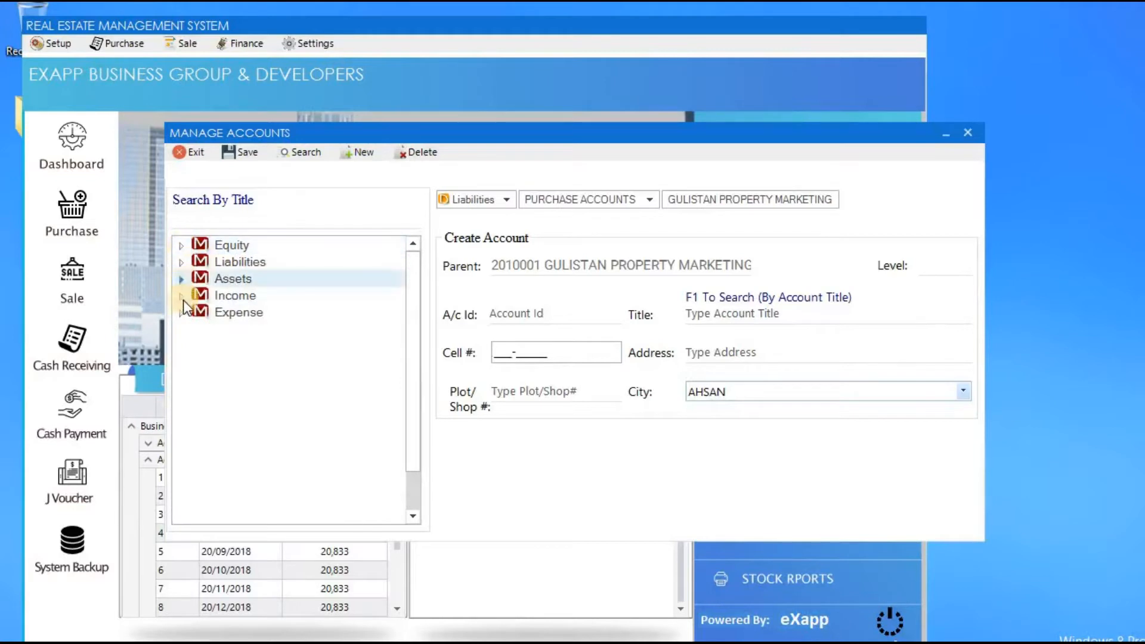
left_click(182, 280)
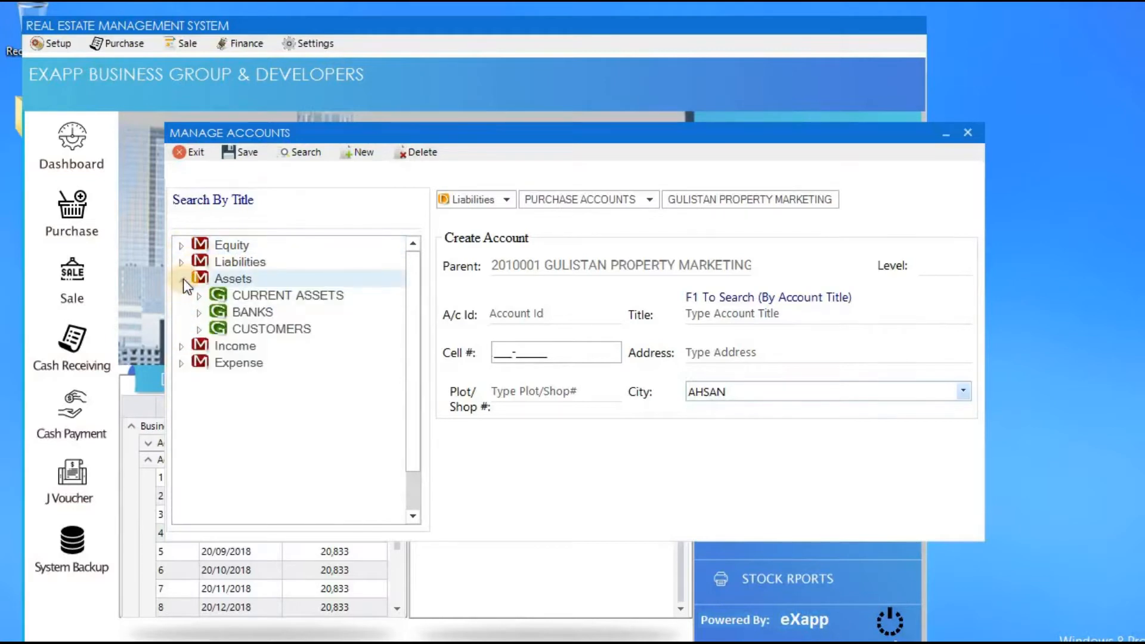
left_click(370, 153)
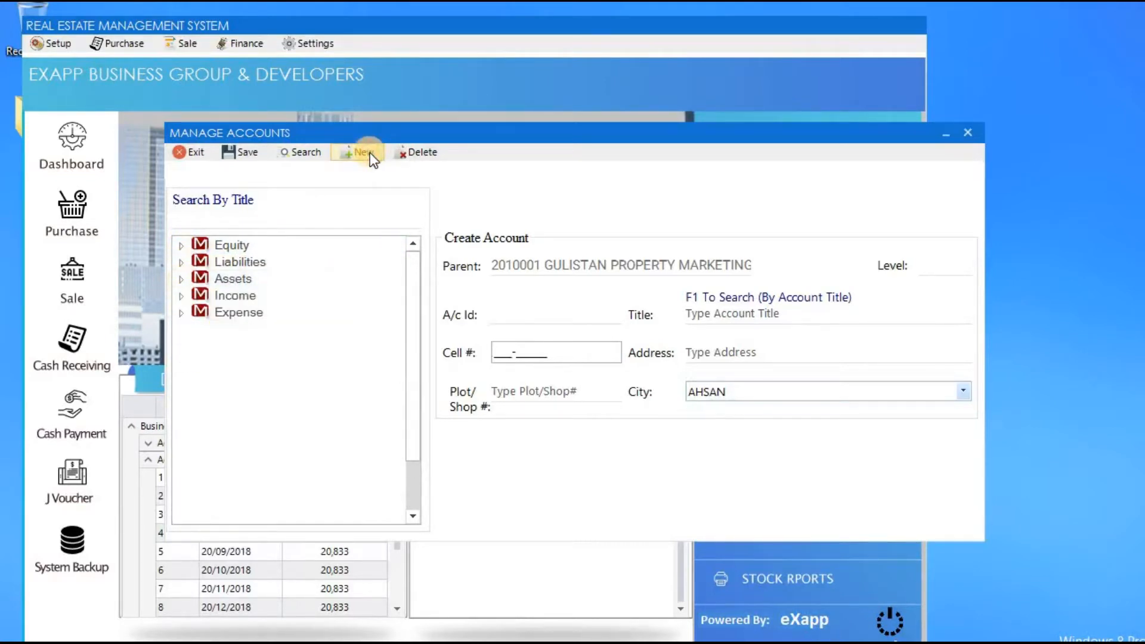
left_click(184, 280)
left_click(198, 328)
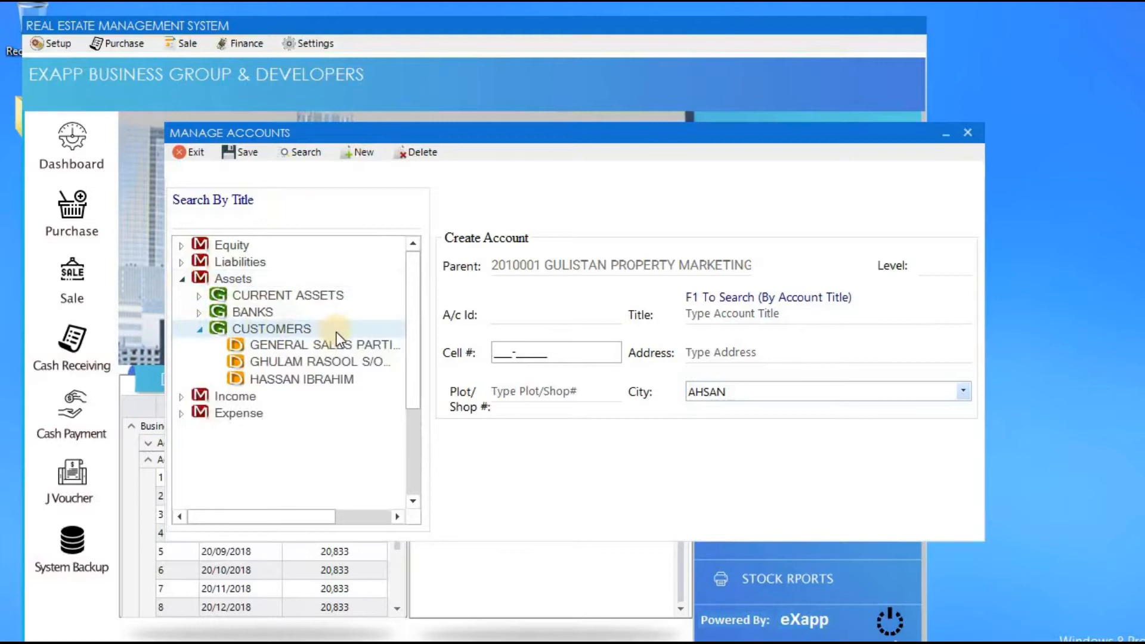
double_click(263, 329)
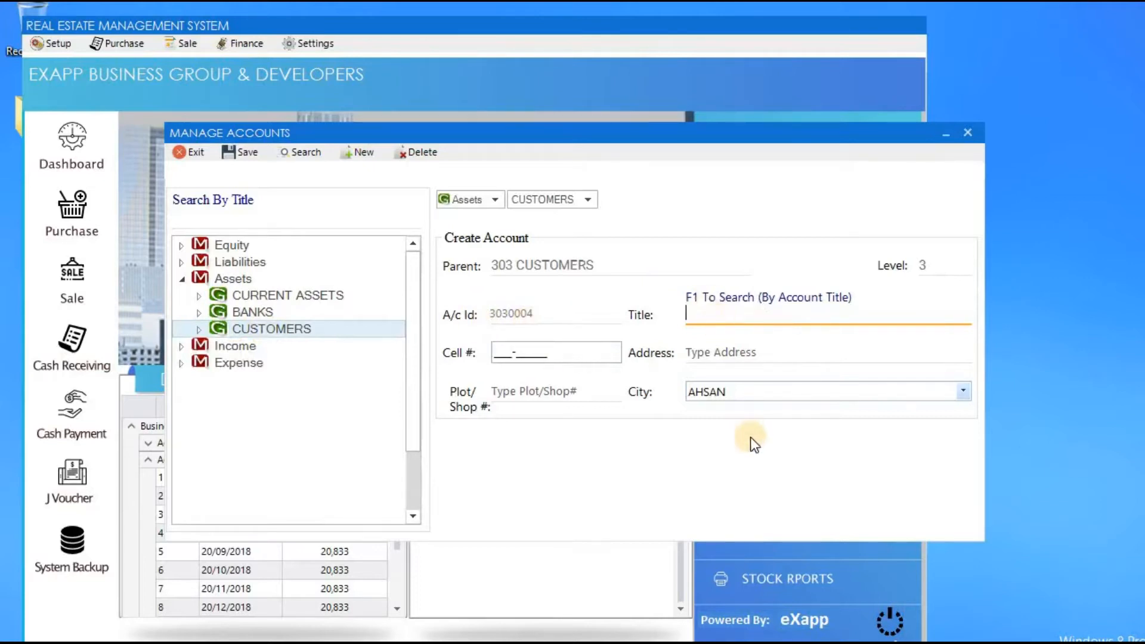
key("Tab")
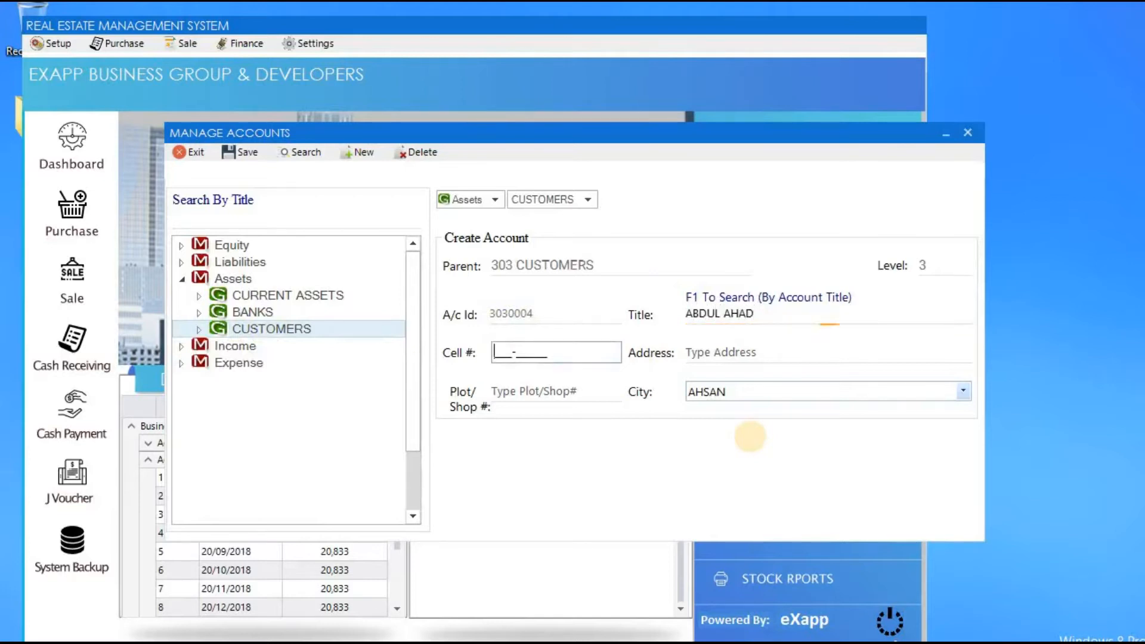
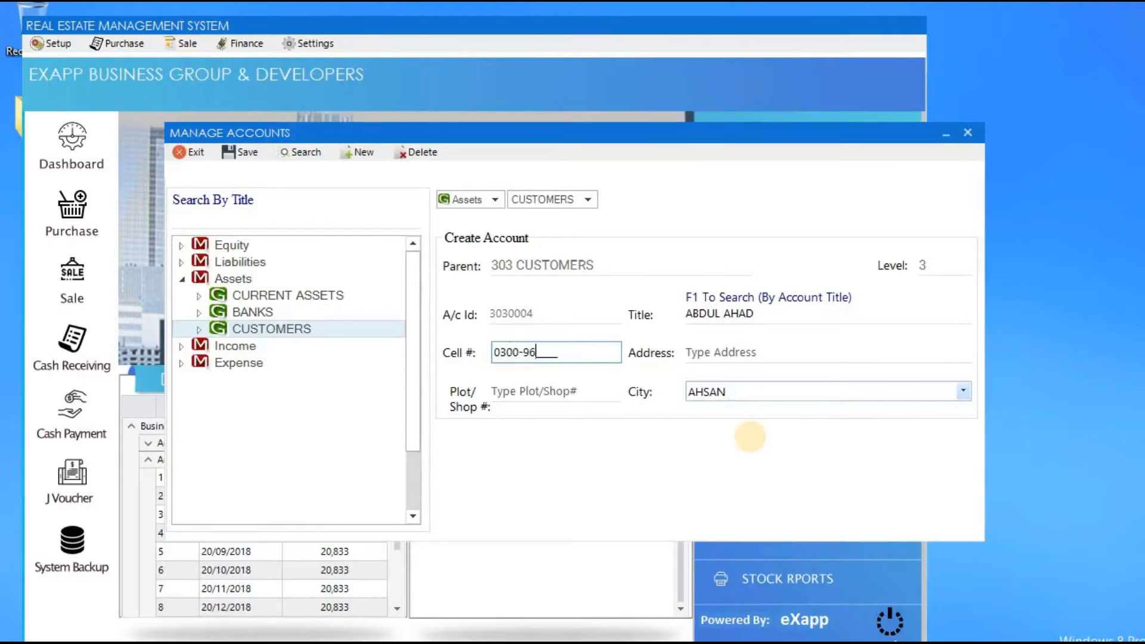
key("Tab")
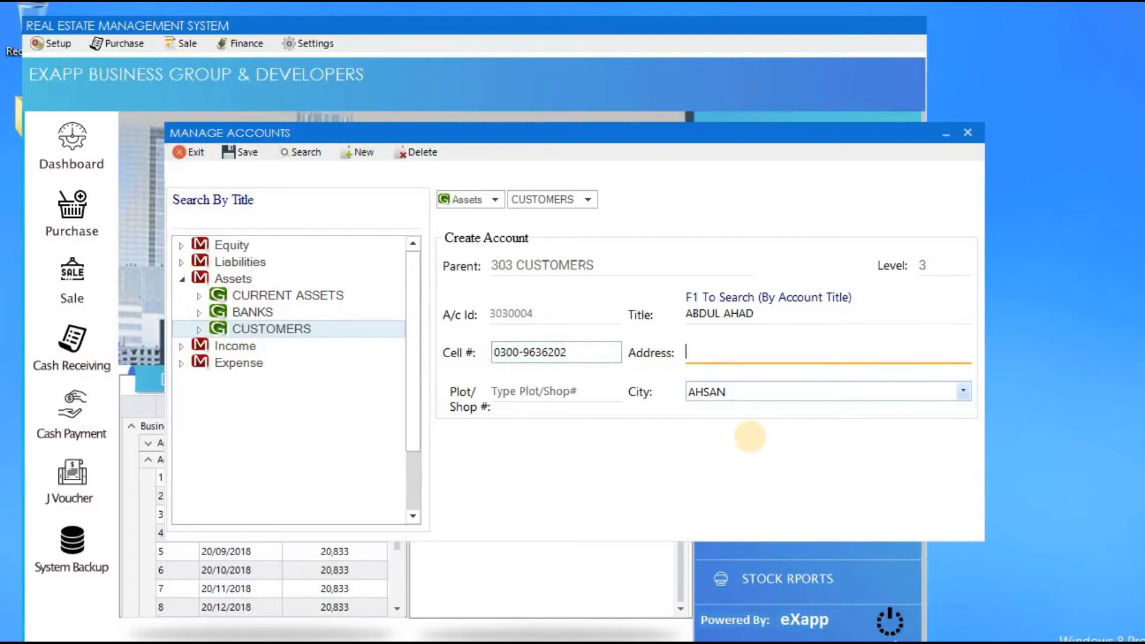
type("NIL")
key("Tab")
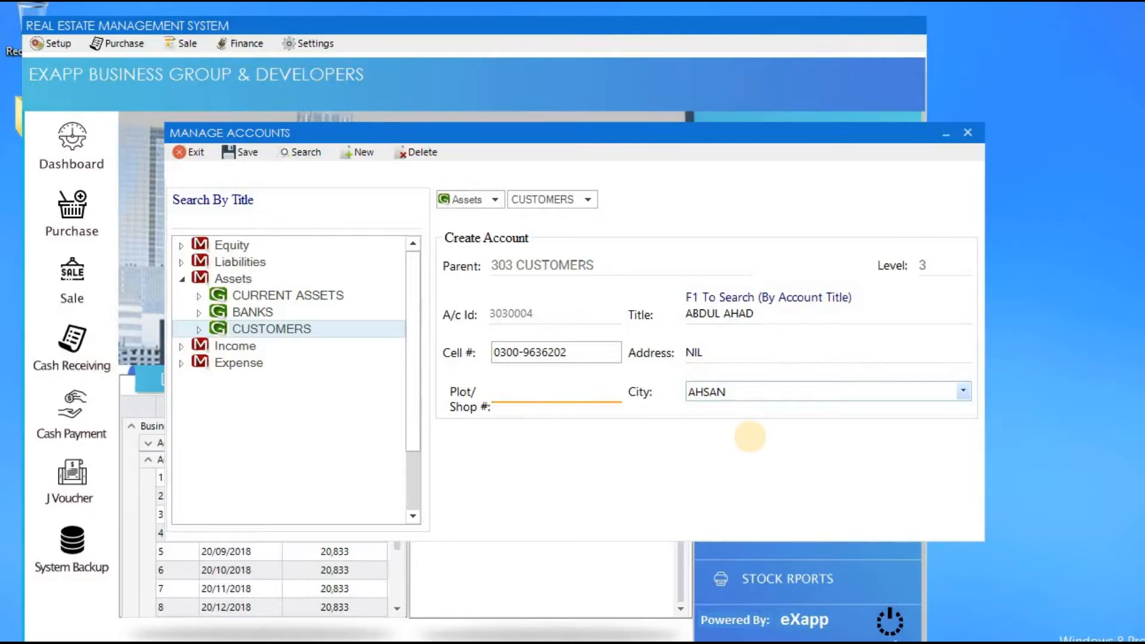
type("101-A")
key("Tab")
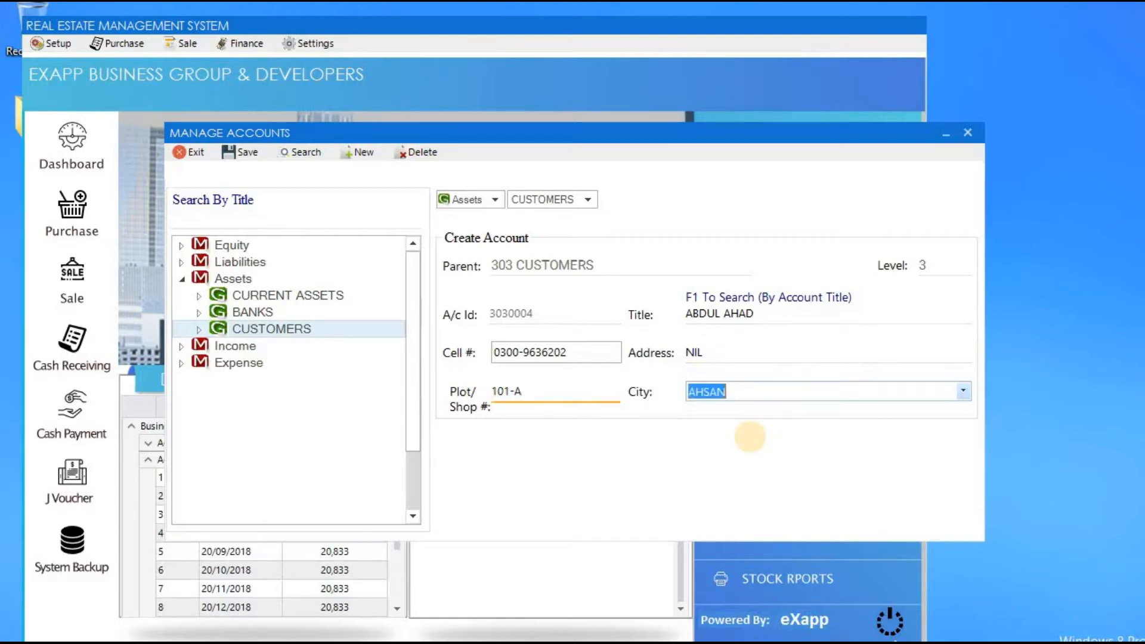
key("Down")
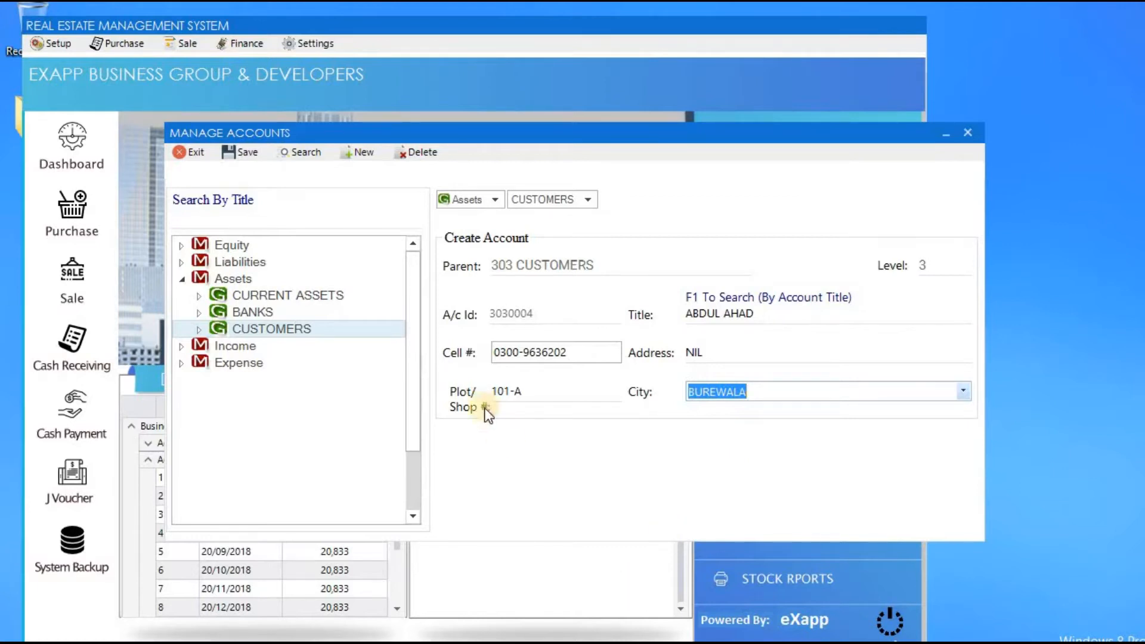
Save the account, confirm it appears under 303 CUSTOMERS, and close Manage Accounts.
left_click(243, 155)
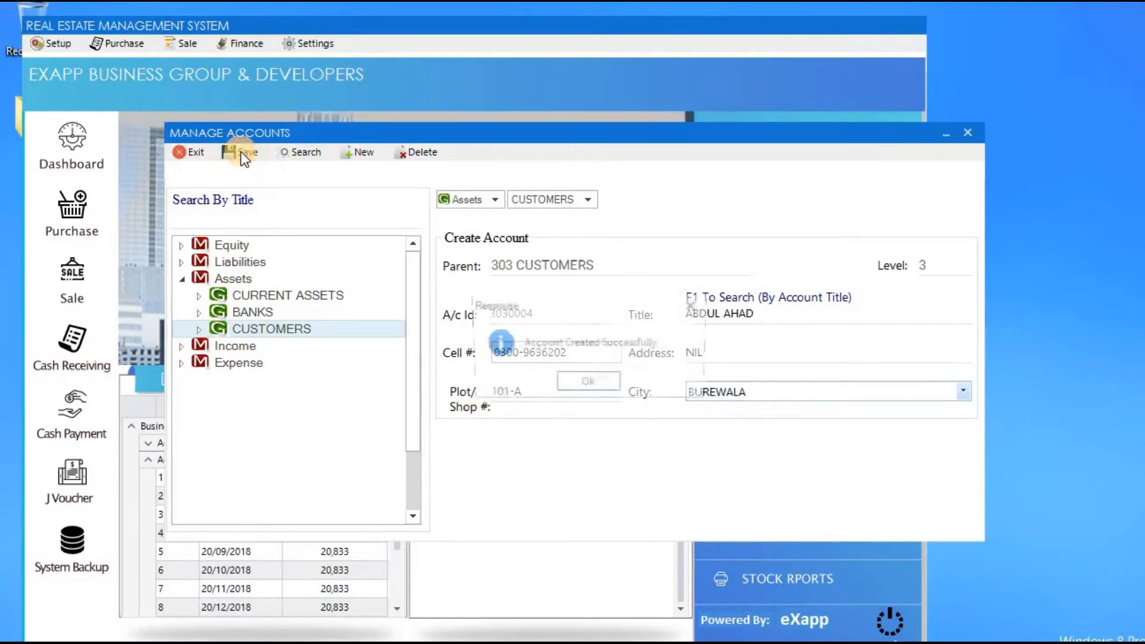
left_click(603, 384)
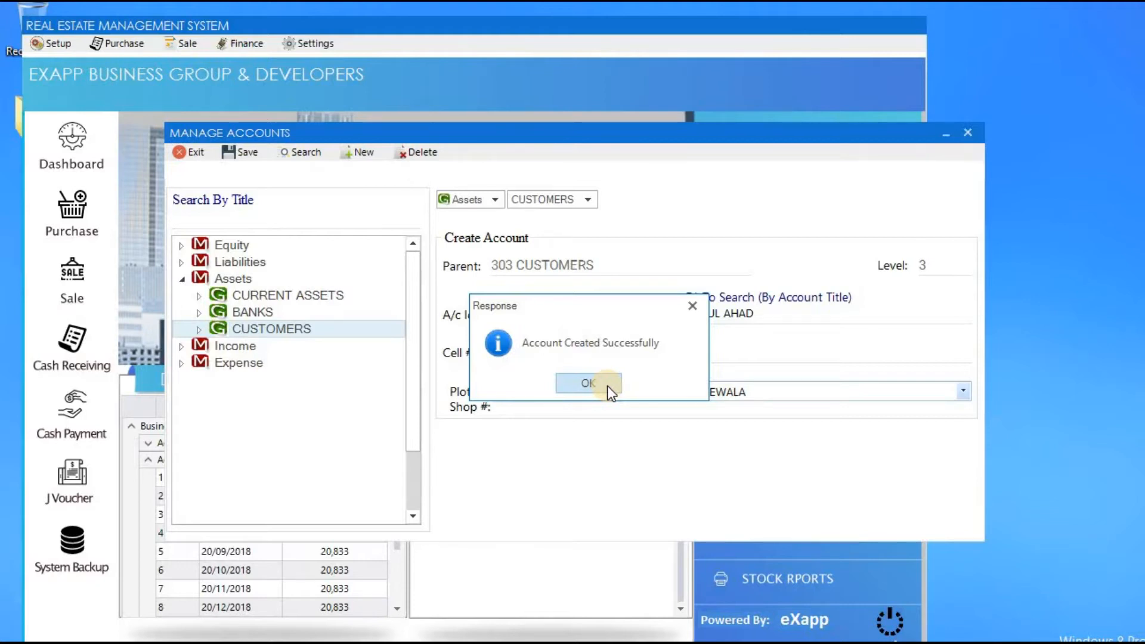
left_click(607, 386)
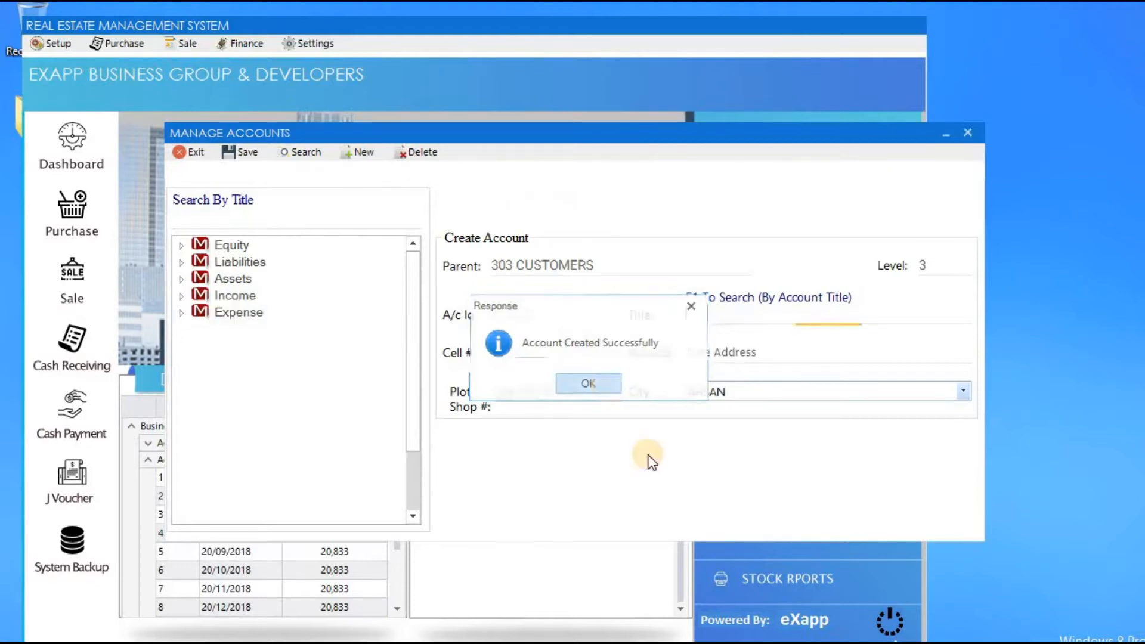
left_click(182, 279)
left_click(198, 330)
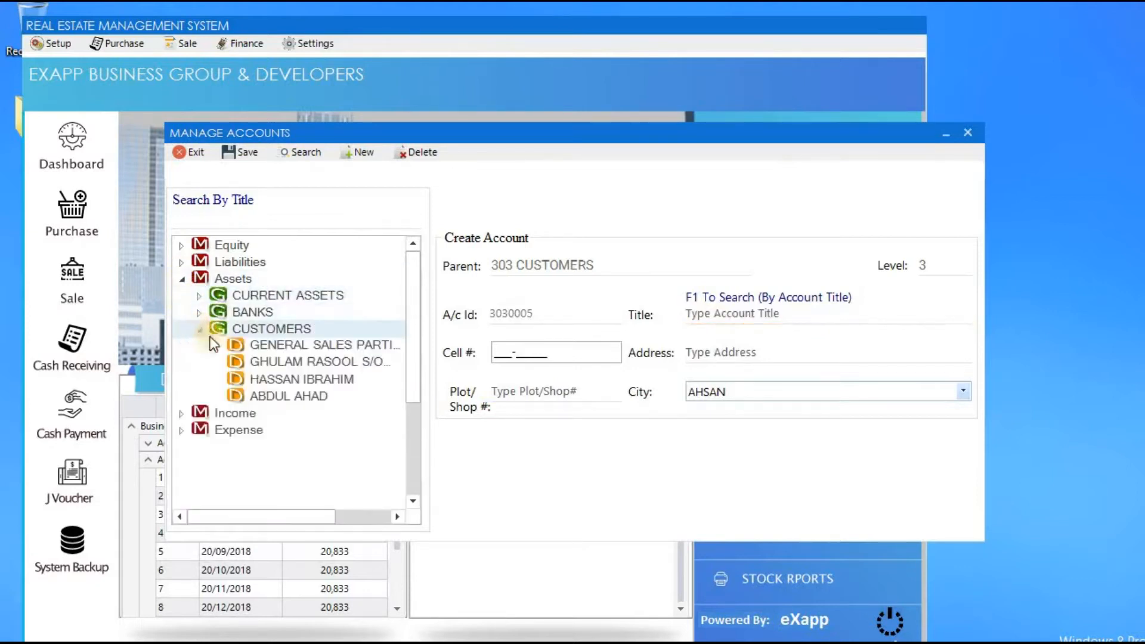
left_click(289, 396)
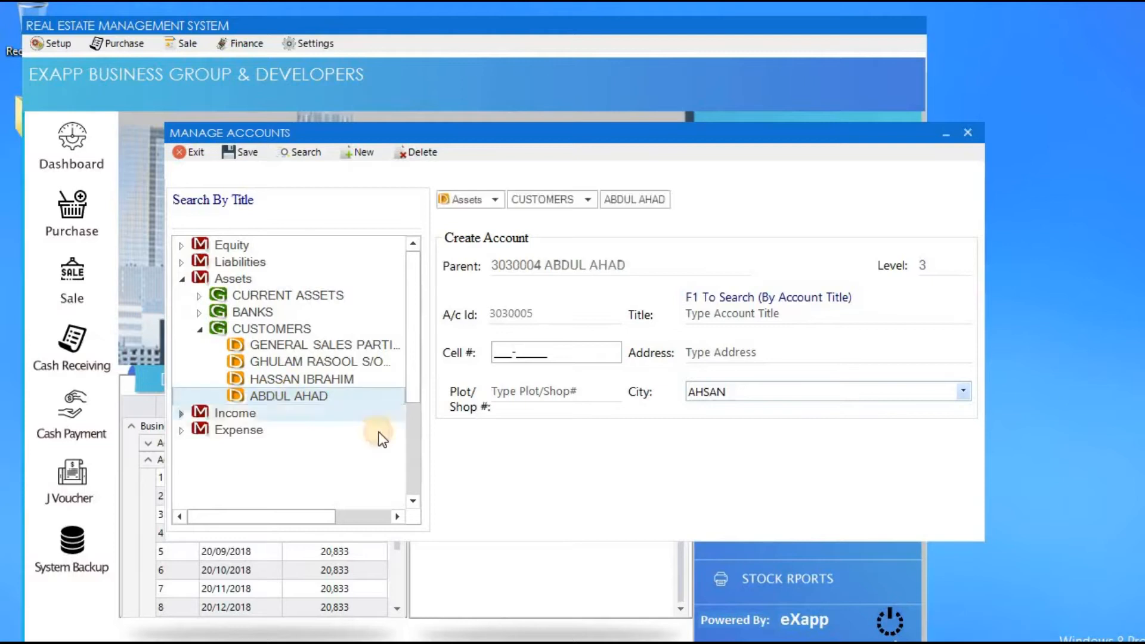
left_click(190, 154)
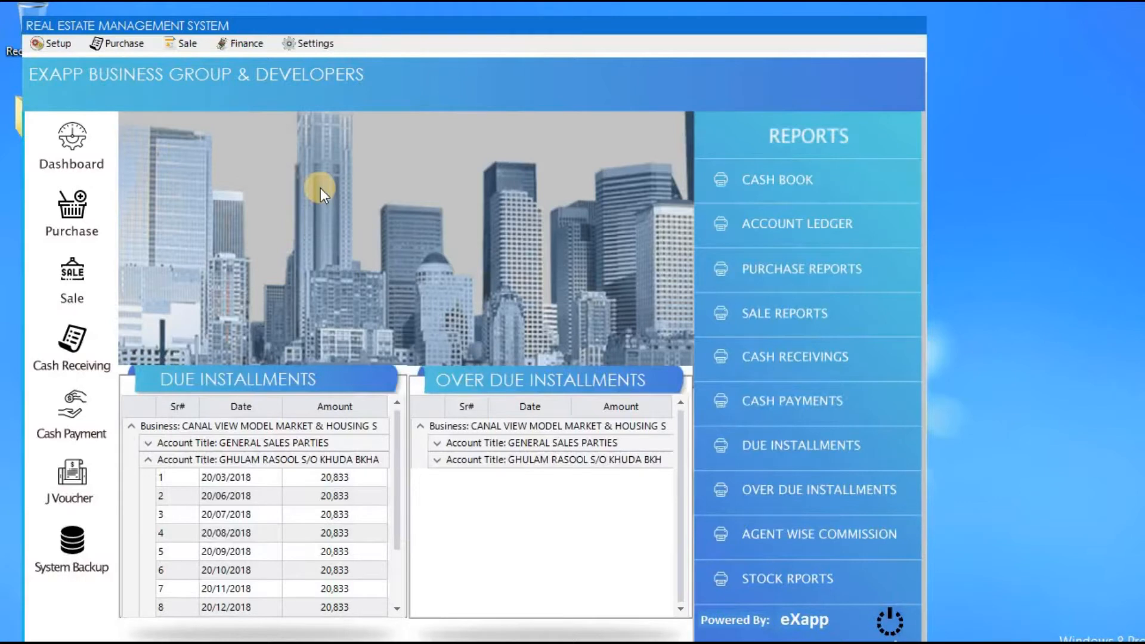
left_click(58, 44)
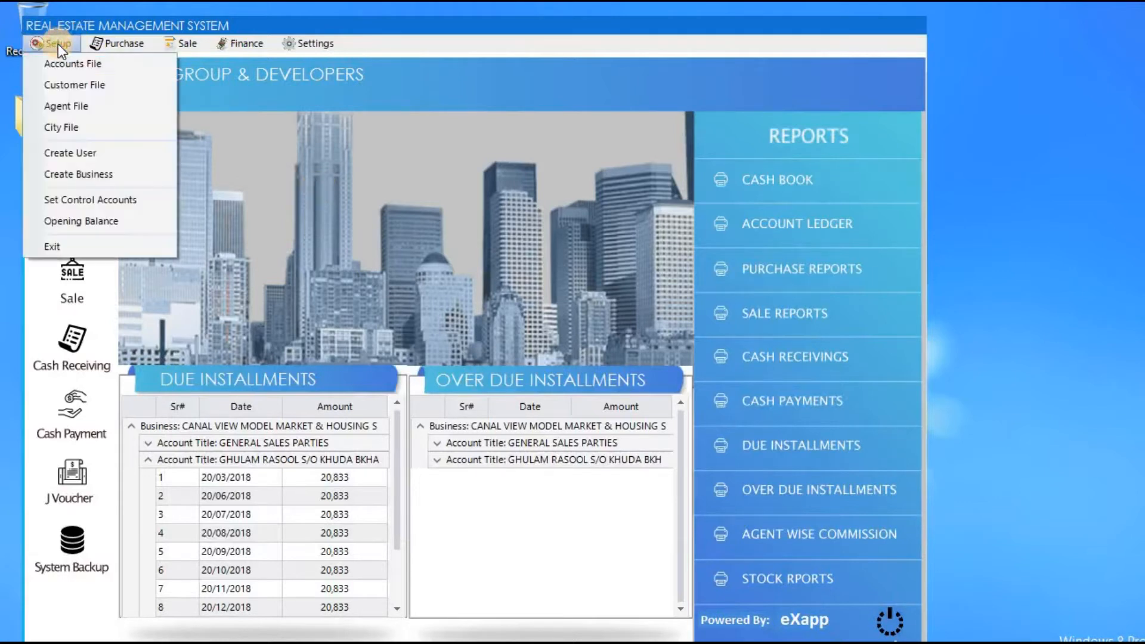
left_click(135, 96)
left_click(470, 263)
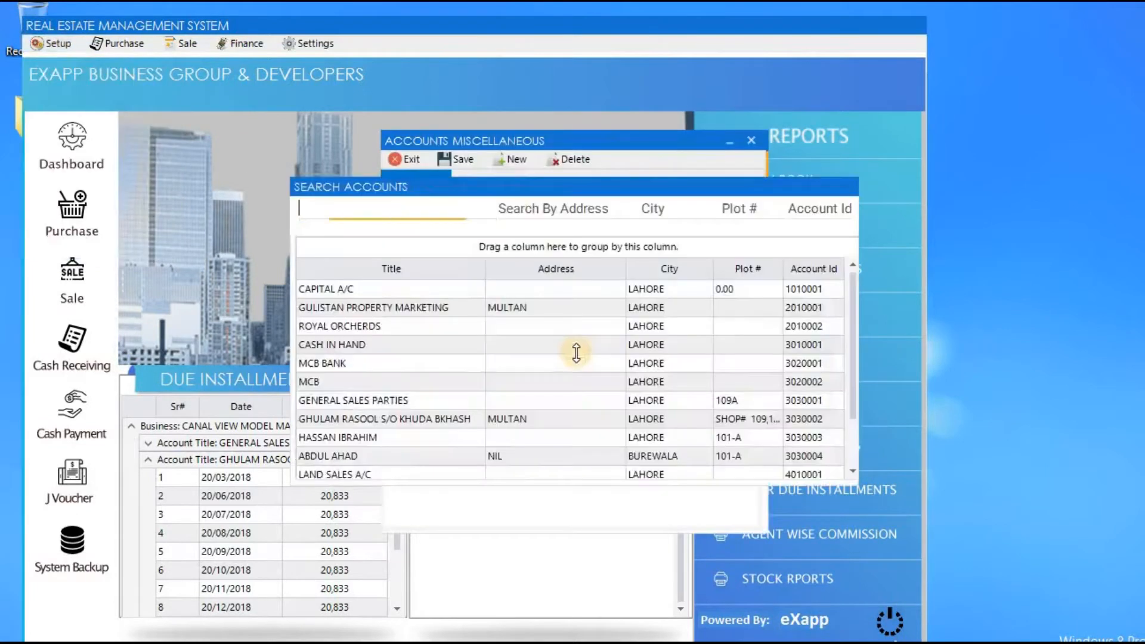
type("ABD")
key("Return")
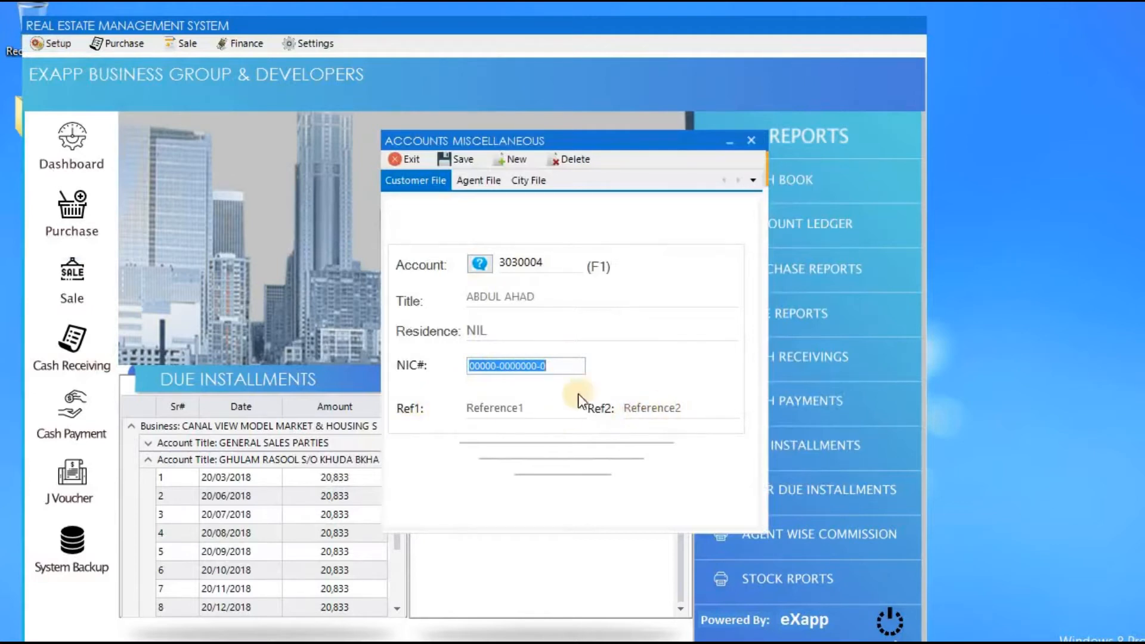
left_click(538, 404)
left_click(649, 411)
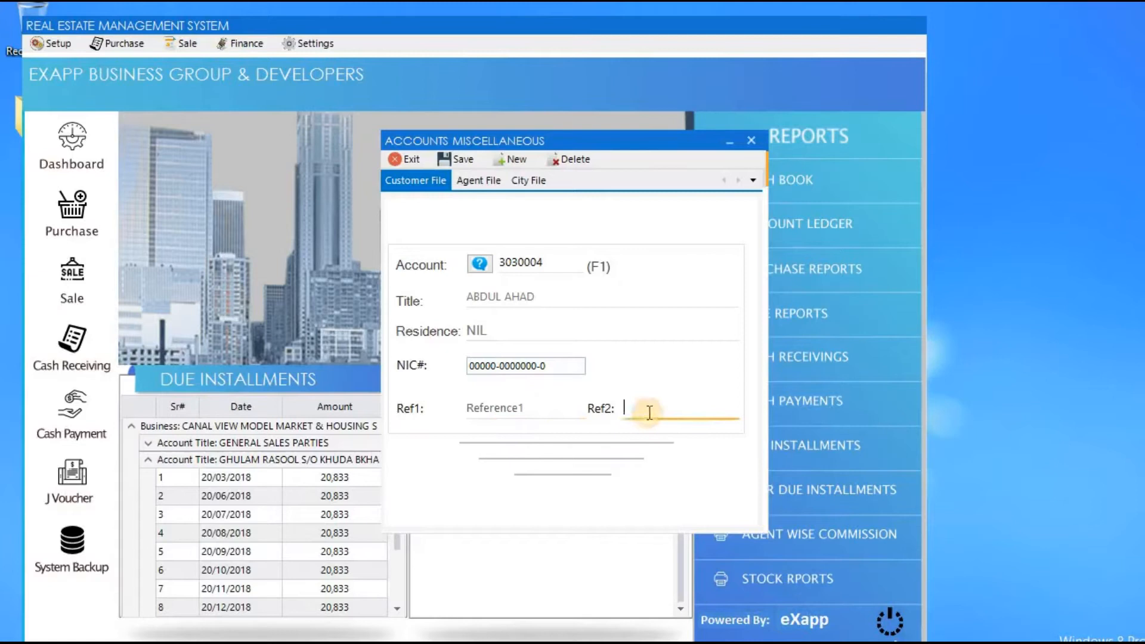
left_click(479, 182)
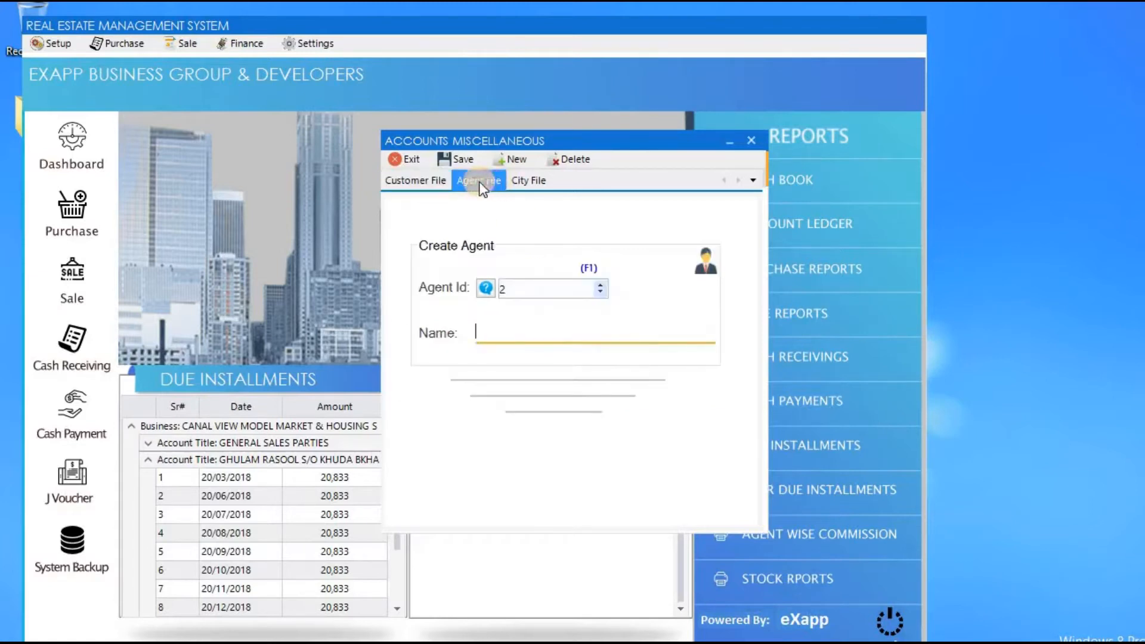
left_click(489, 287)
key("Return")
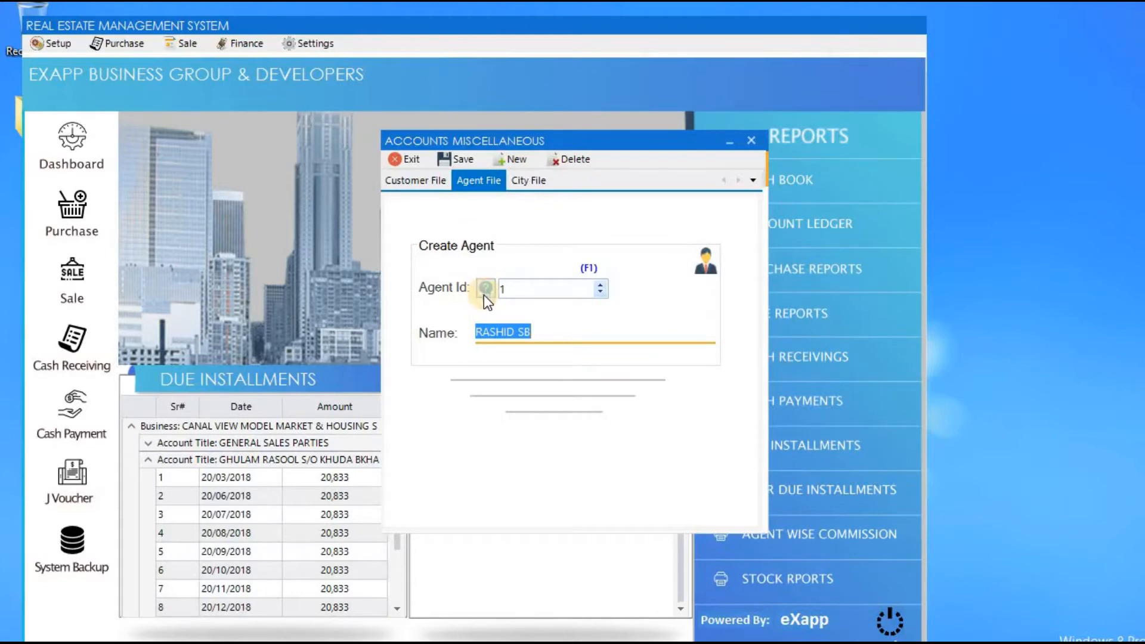
left_click(542, 181)
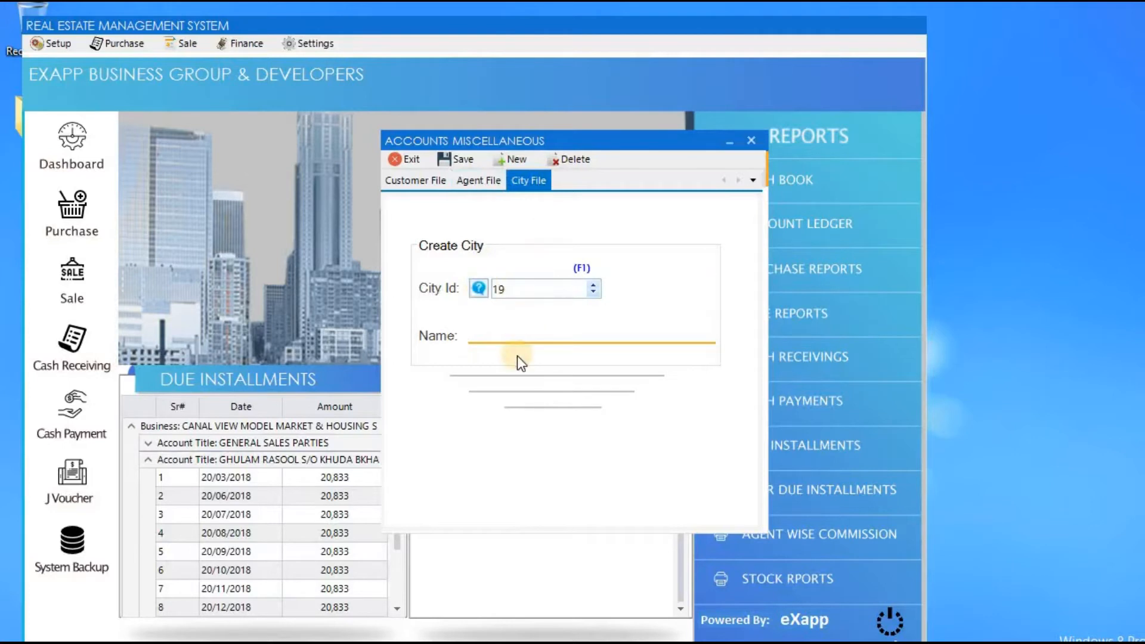
type("KARACHAI")
left_click(409, 161)
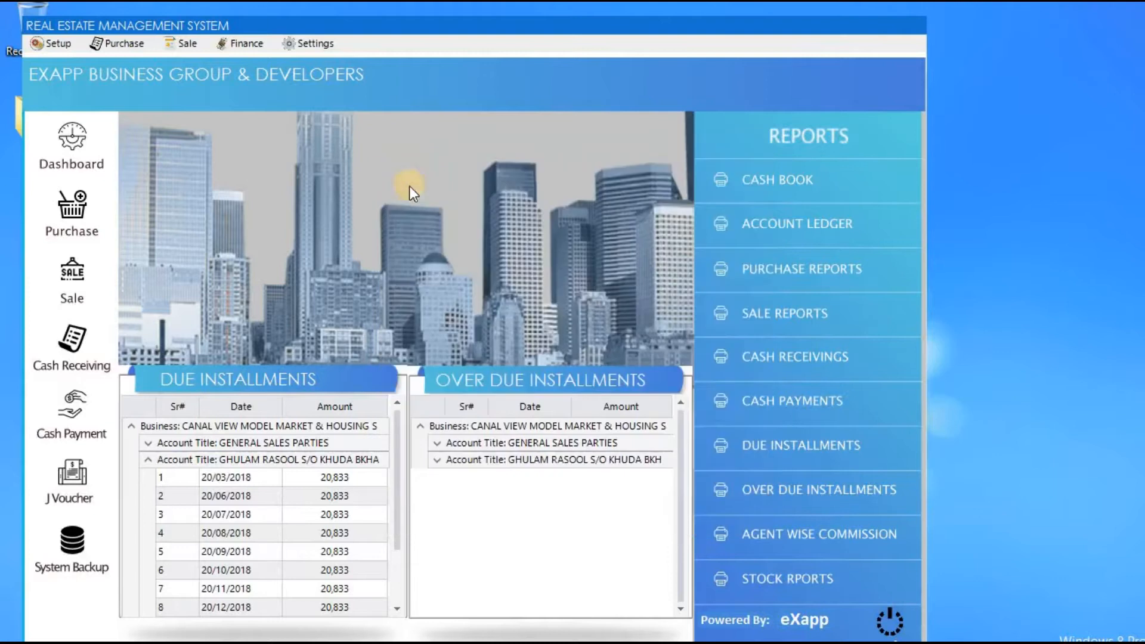
Enter HOUSING SOCIETY as business 3 in Create Business and close the form.
left_click(64, 46)
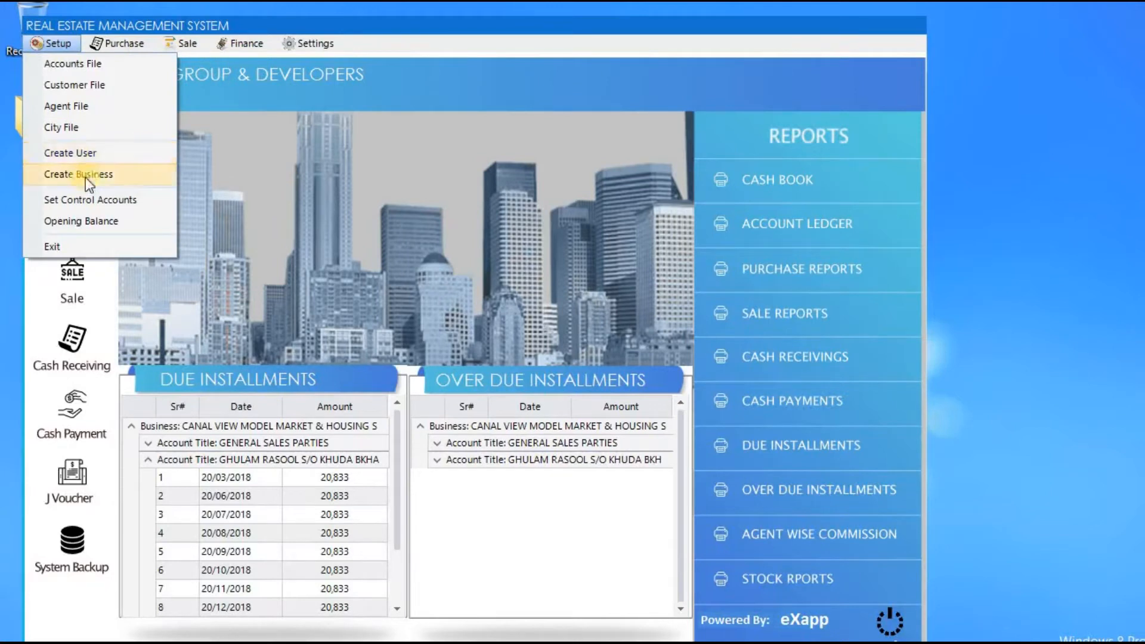
left_click(132, 174)
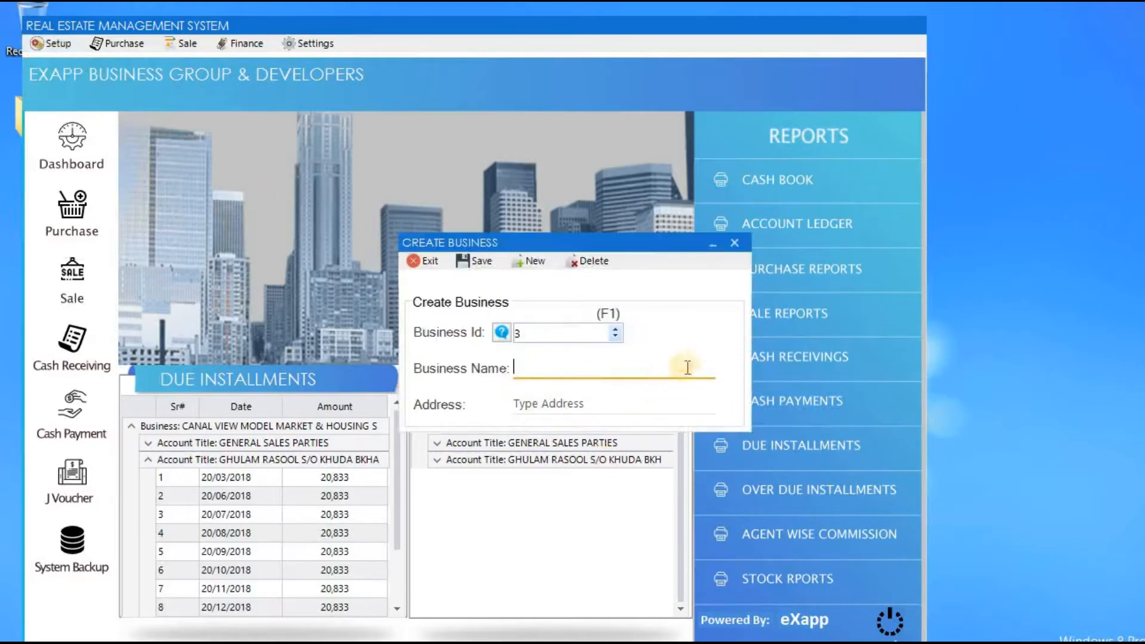
type("HOUSING ")
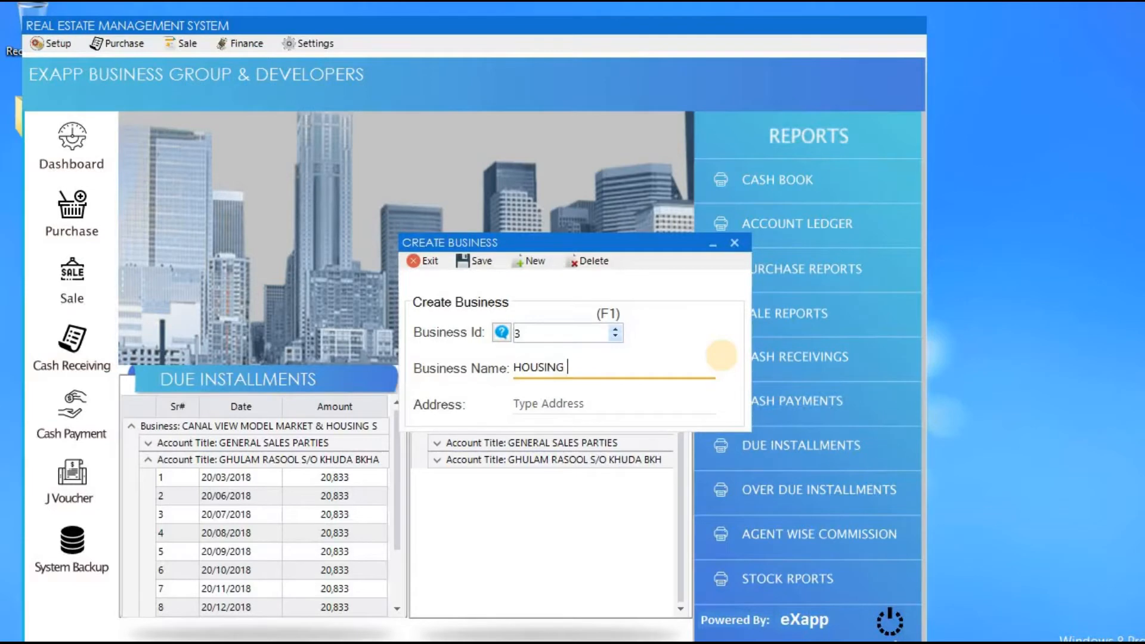
type("SOCIETY")
key("Tab")
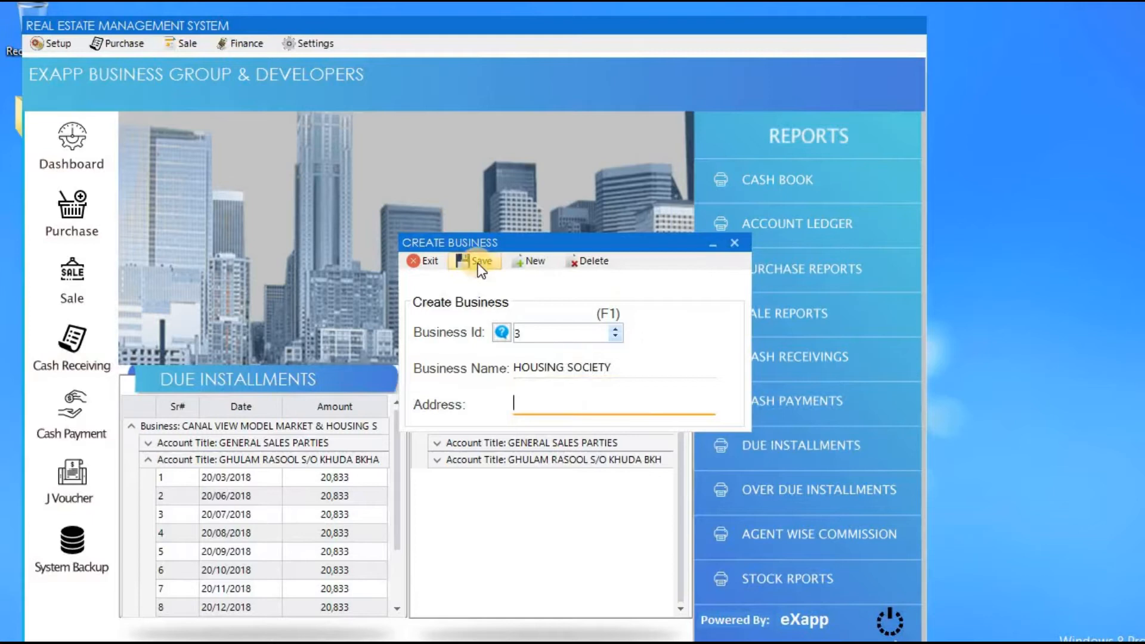
left_click(429, 265)
left_click(60, 45)
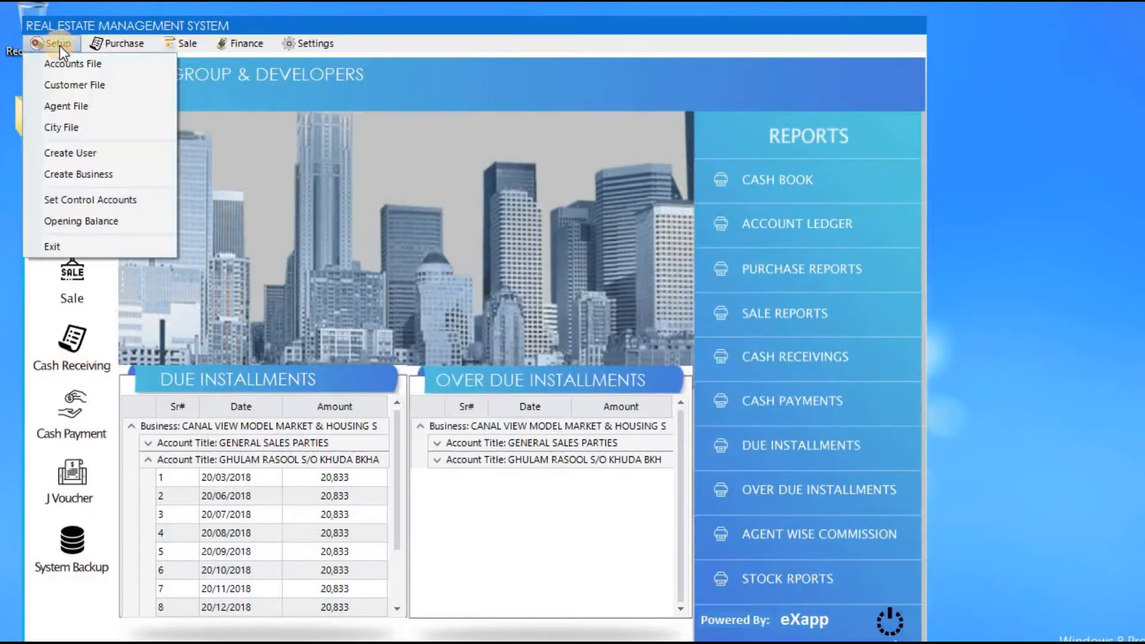
Load the new customer's account into Opening Balance via F1 search, then exit without saving.
left_click(147, 225)
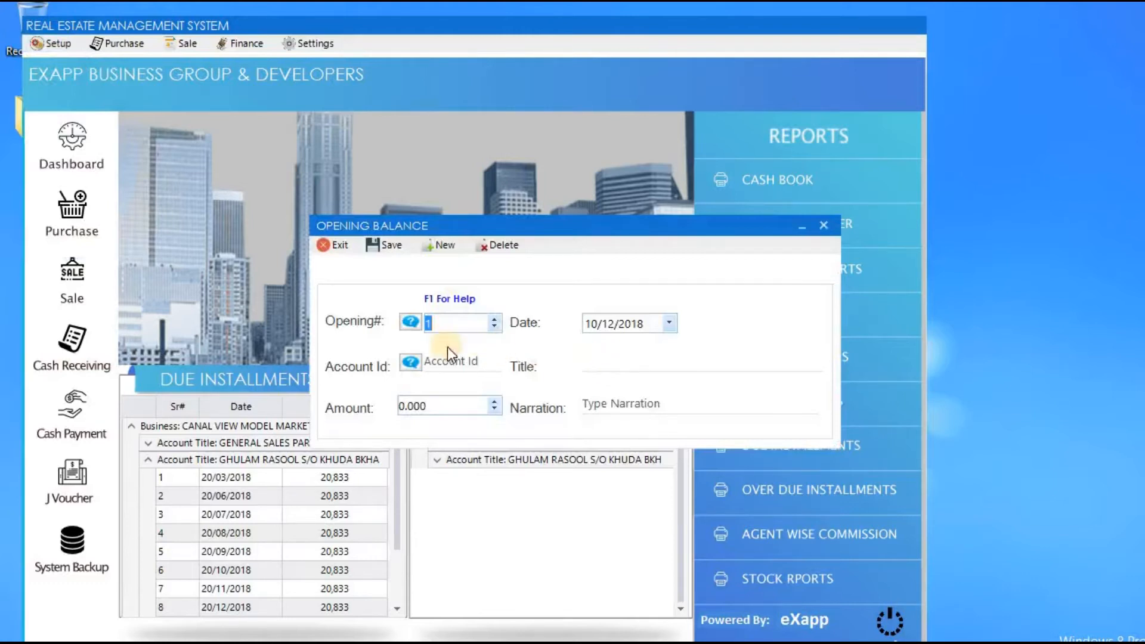
key("Tab")
key("Tab")
key("F1")
type("U")
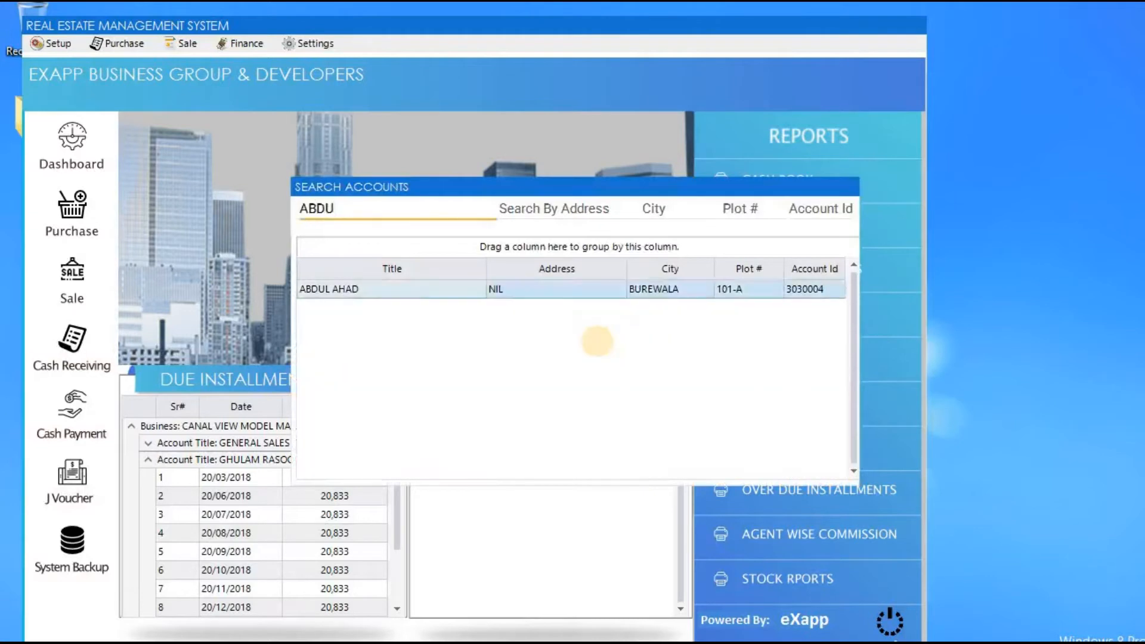
key("Return")
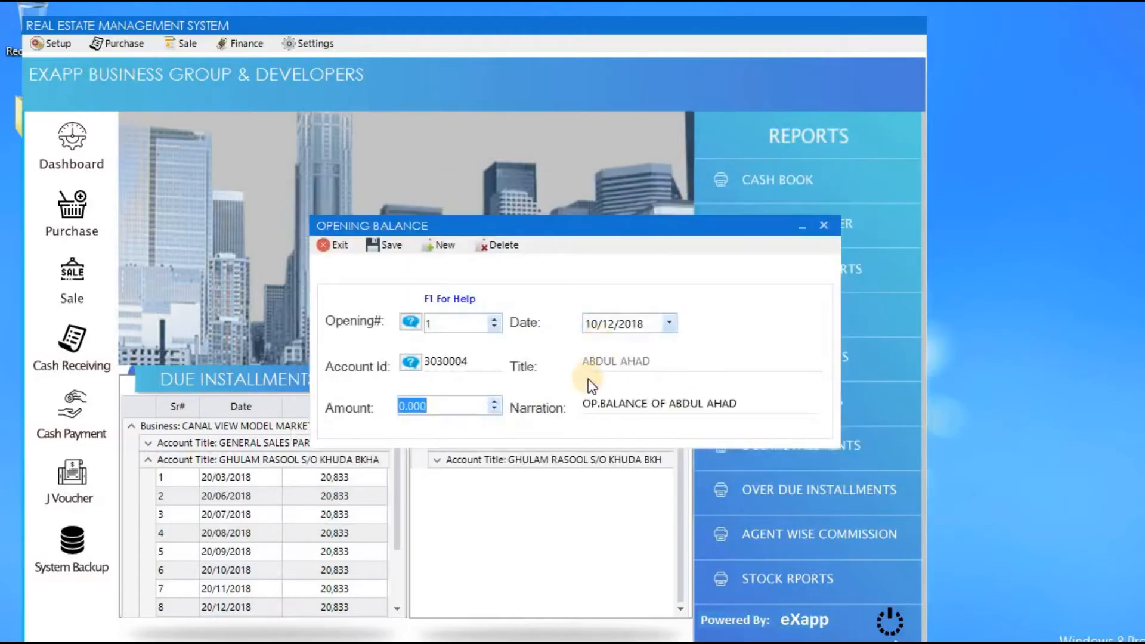
left_click(326, 248)
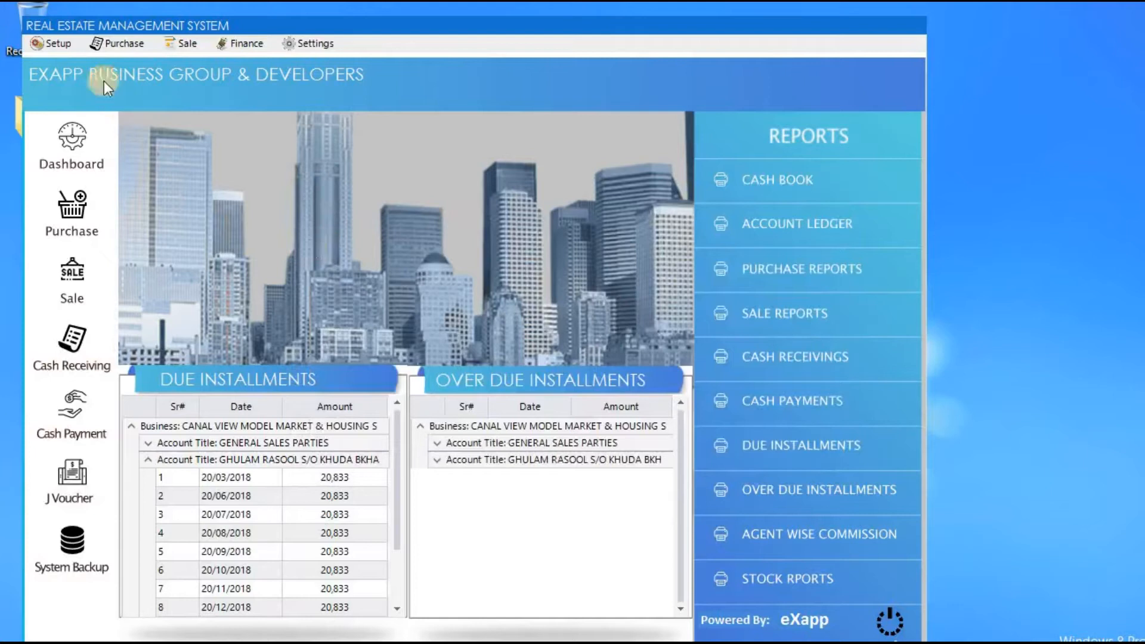
left_click(62, 41)
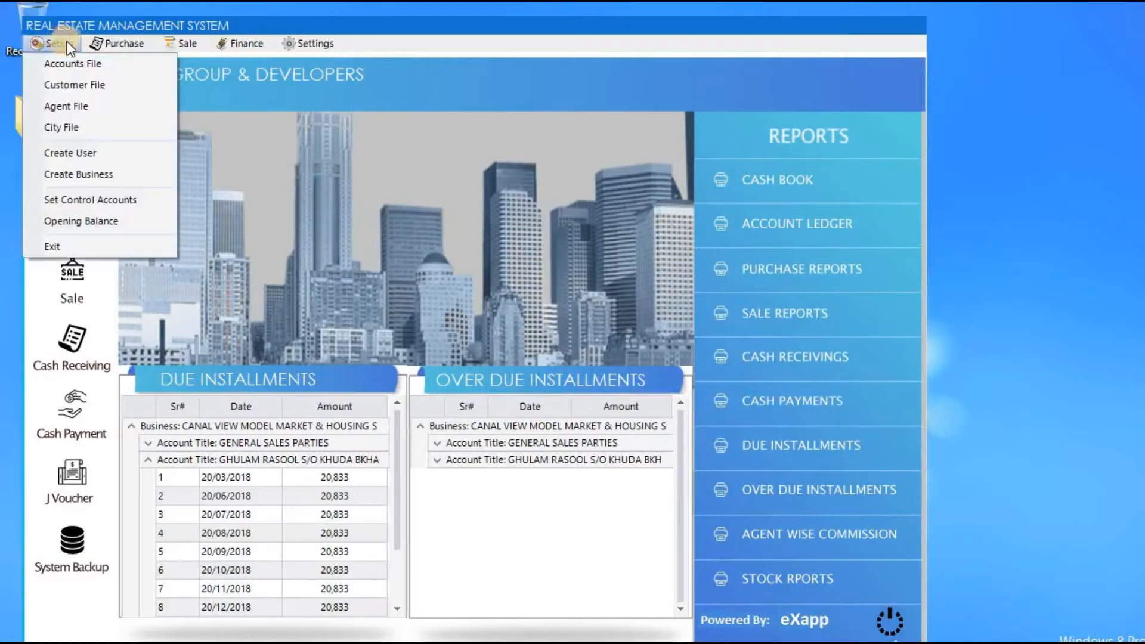
Start a new purchase entry for the CANAL VIEW MODEL MARKET & HOUSING SOCIETY site.
mouse_move(117, 39)
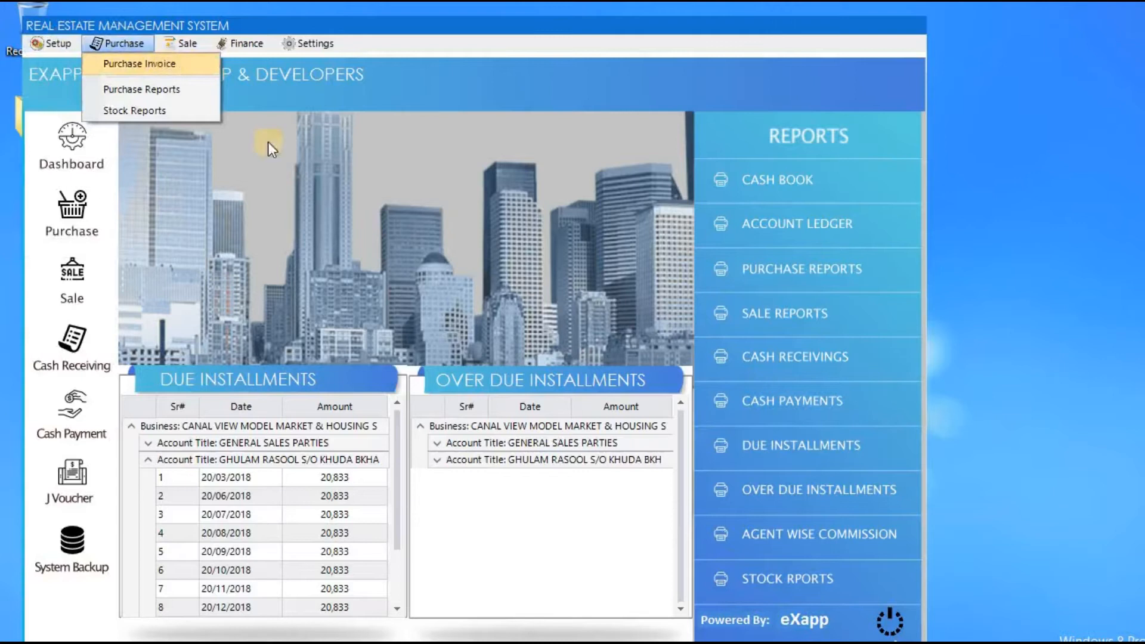
left_click(284, 173)
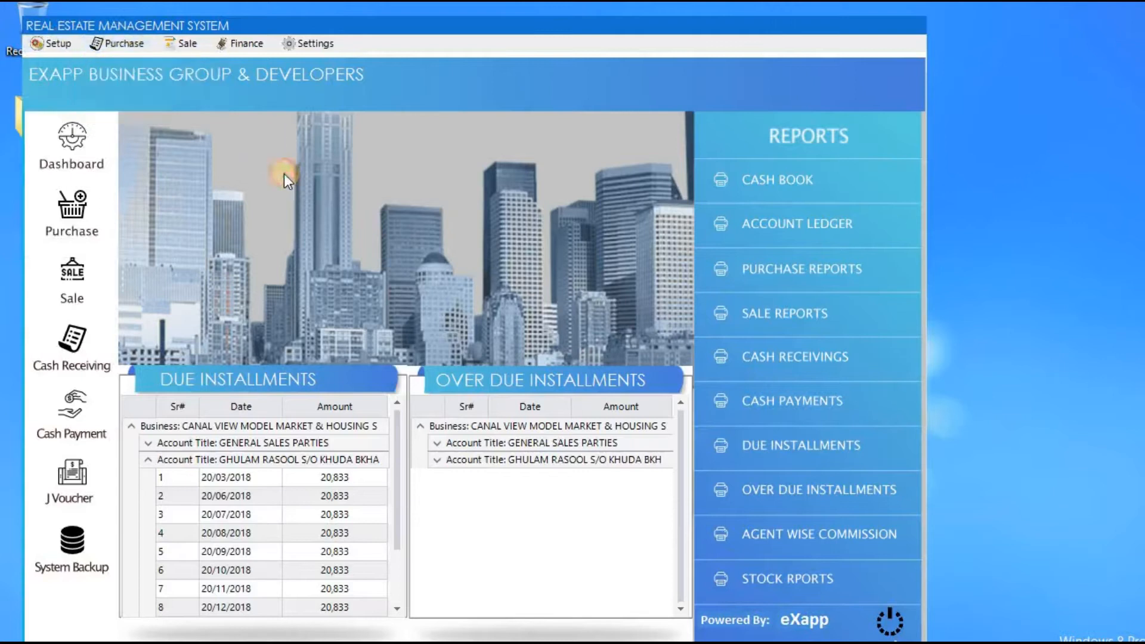
left_click(88, 204)
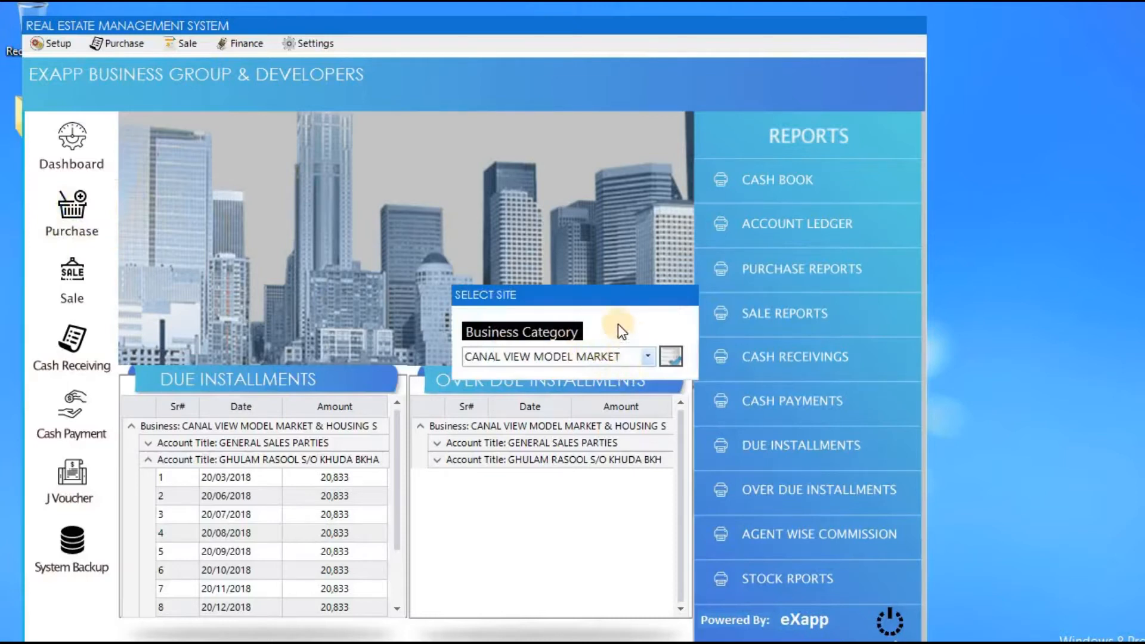
left_click(648, 359)
left_click(648, 359)
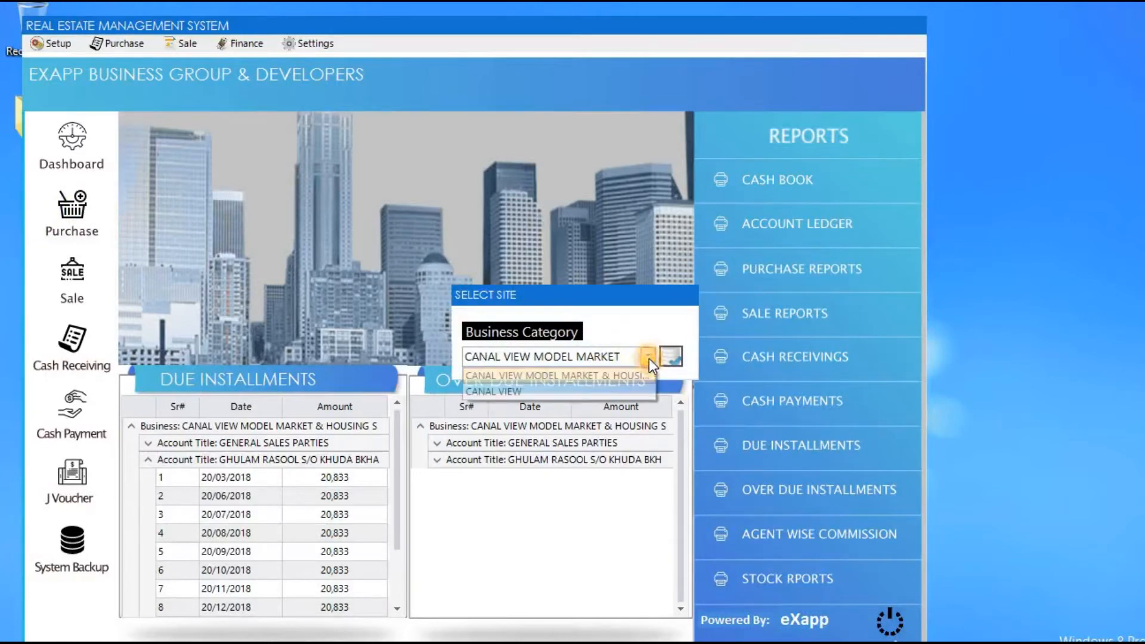
key("Return")
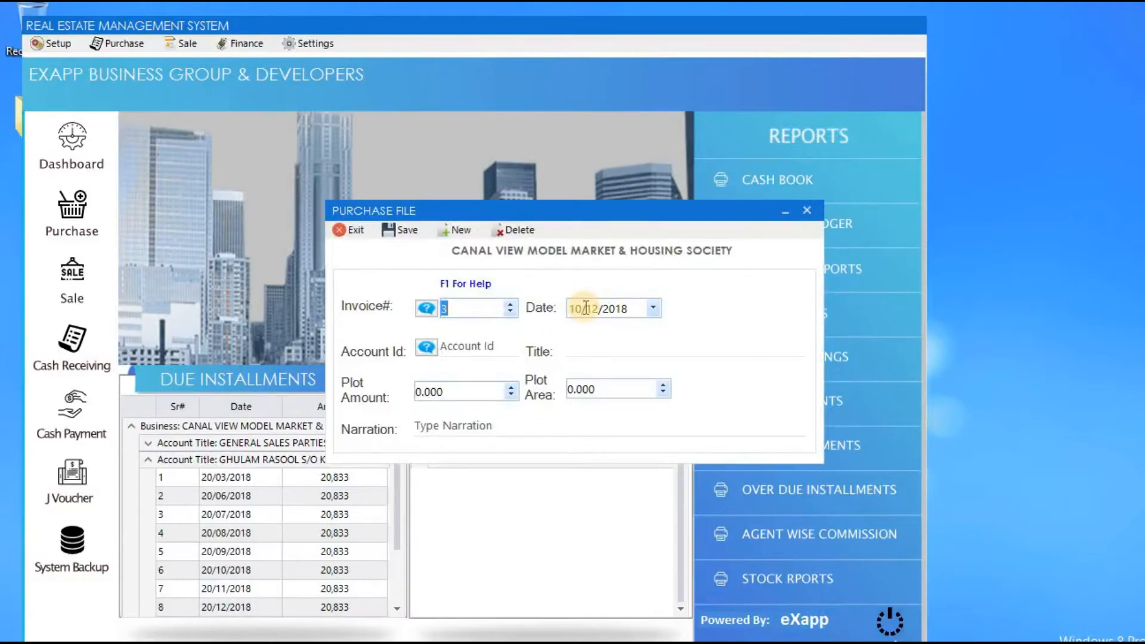
Select ROYAL ORCHERDS as the purchase account through the account search.
key("Tab")
key("Tab")
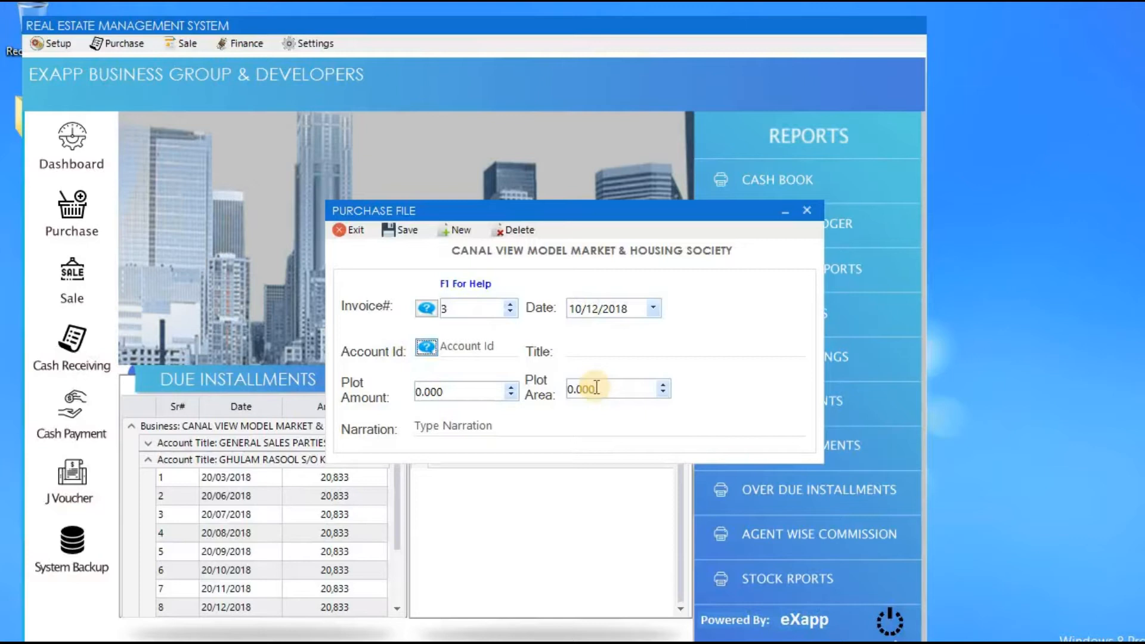
key("Return")
type("ROY")
key("Down")
key("Return")
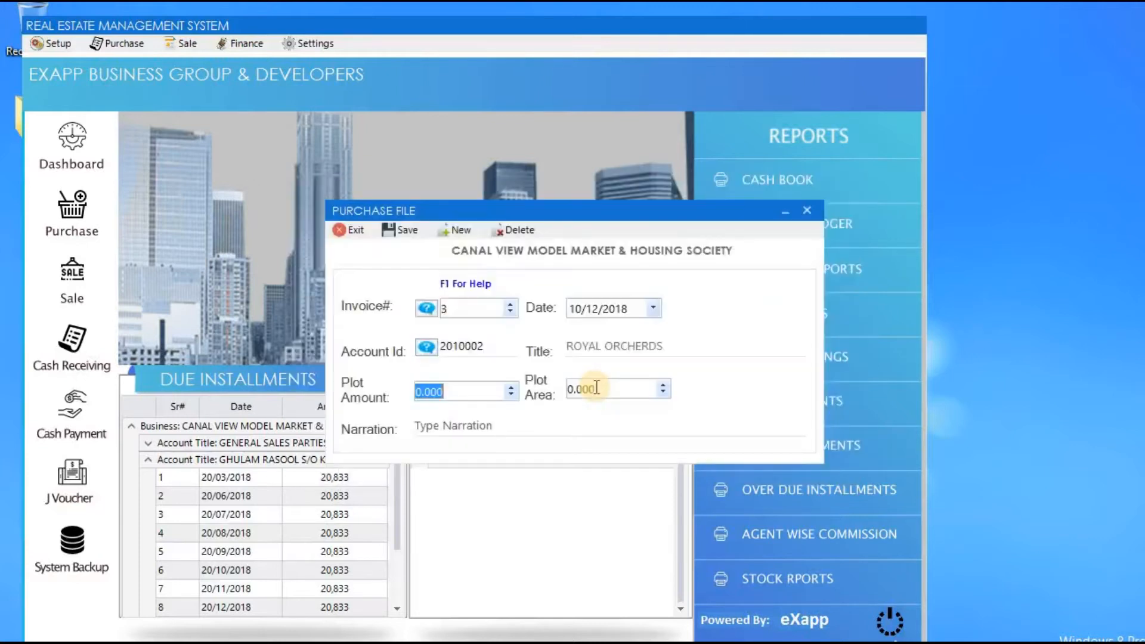
Enter plot amount 100,000 and plot area 10, review the narration, and save invoice 3.
type("100,")
type("0000")
key("Tab")
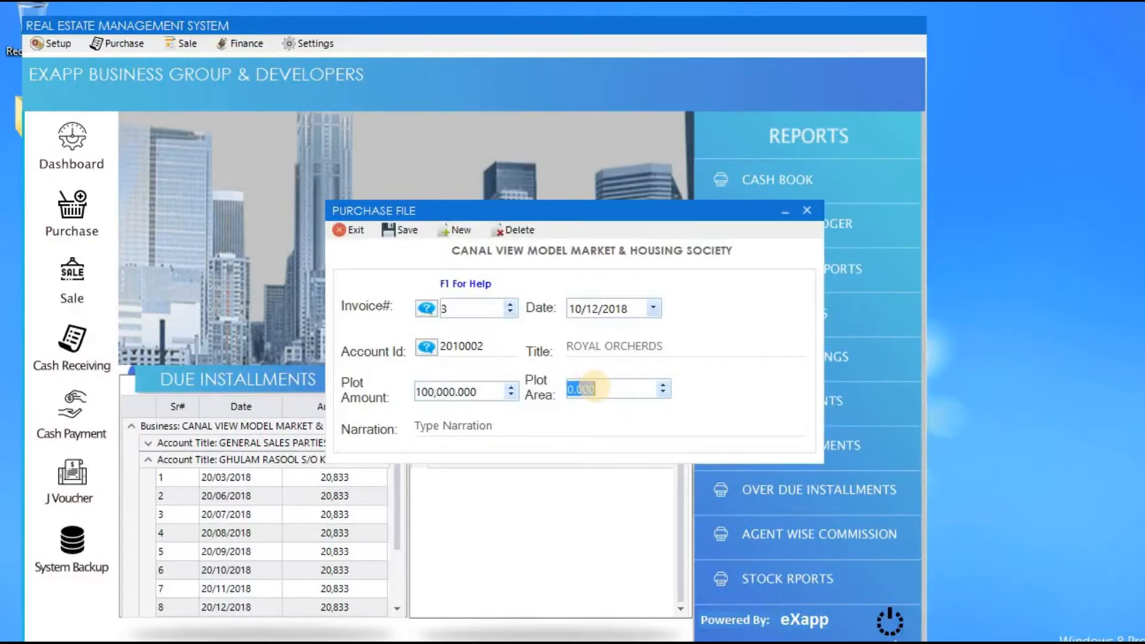
type("10")
key("Tab")
key("Home")
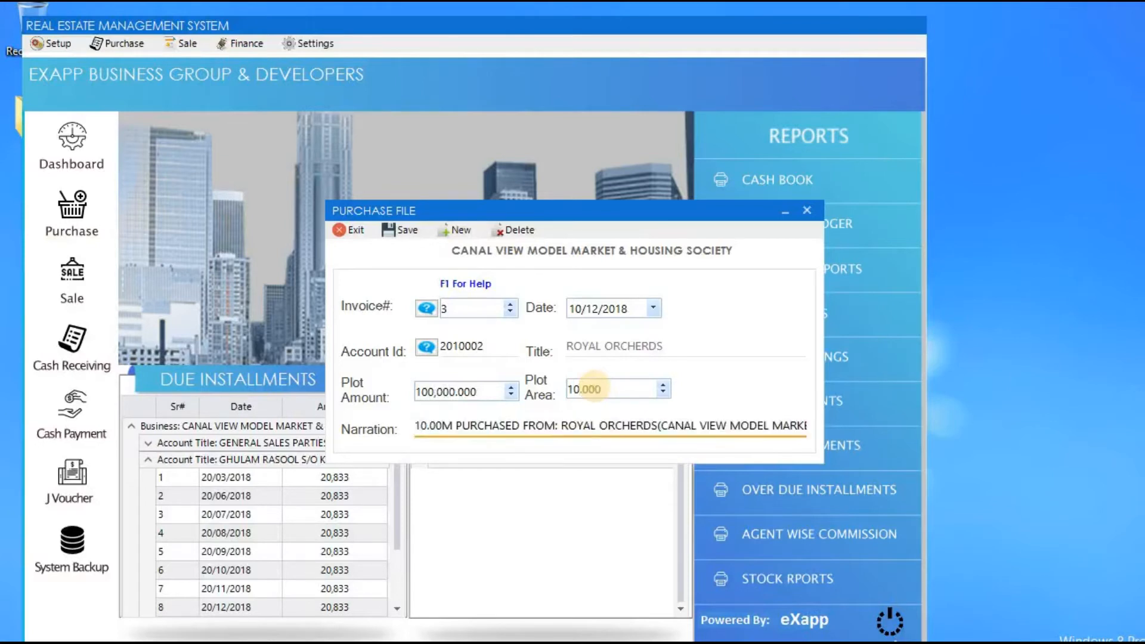
key("ctrl+Right")
key("ctrl+Right")
key("ctrl+Right")
key("ctrl+Right")
key("ctrl+Right")
key("ctrl+Right")
key("ctrl+Right")
key("ctrl+Right")
key("ctrl+Right")
key("ctrl+Right")
key("ctrl+Right")
key("ctrl+Right")
key("ctrl+Right")
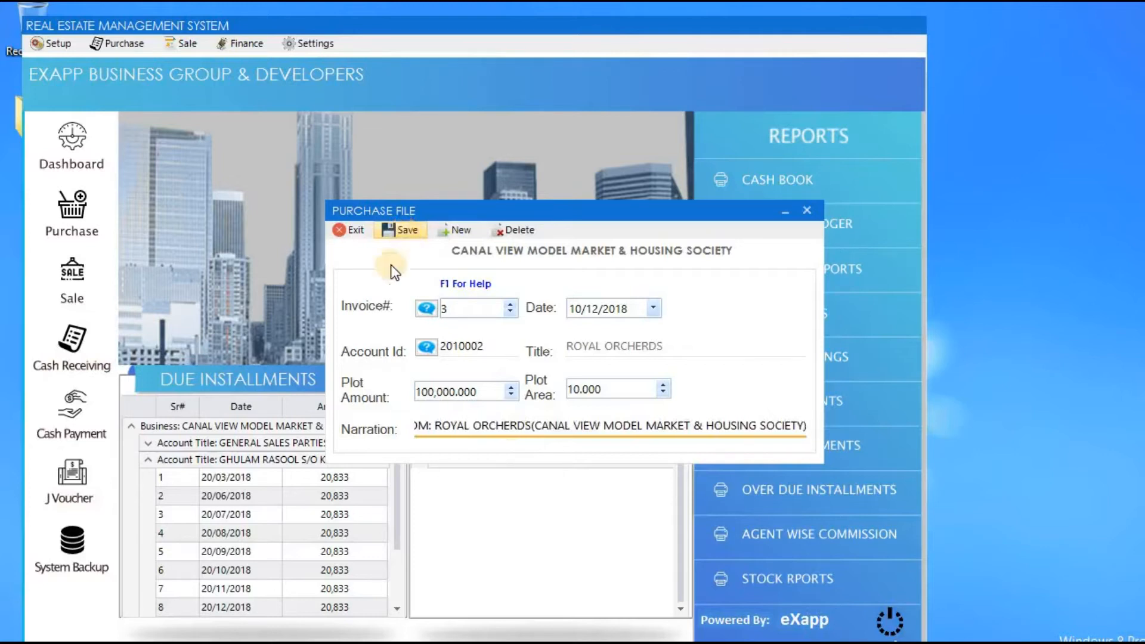
key("Return")
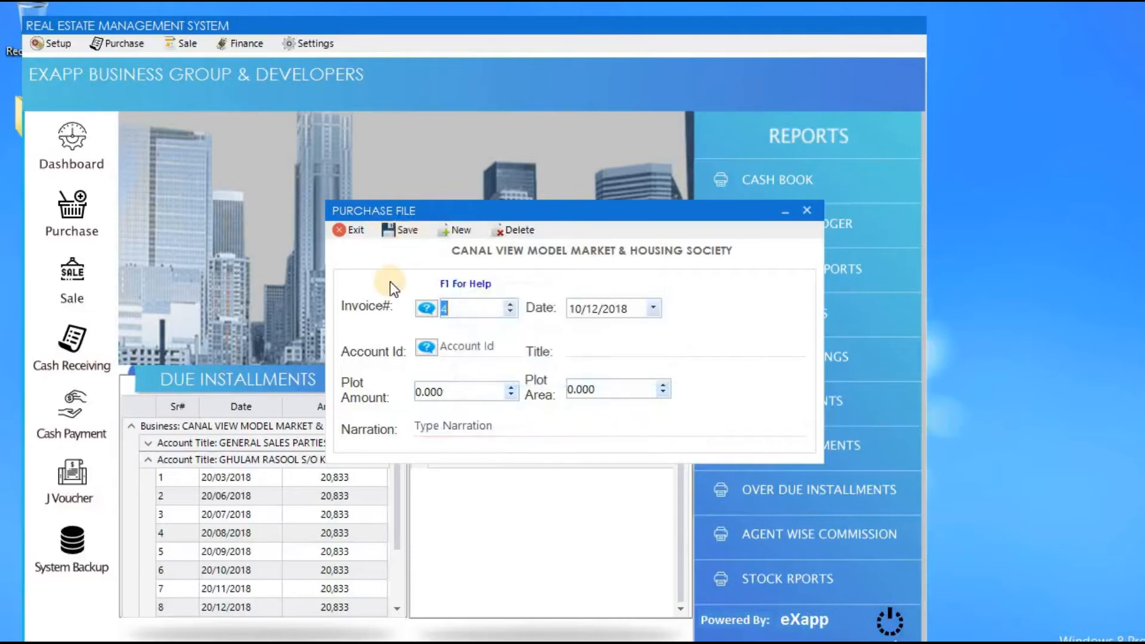
Reload the ROYAL ORCHERDS purchase invoice 3 from saved purchases, then close the purchase form.
left_click(427, 309)
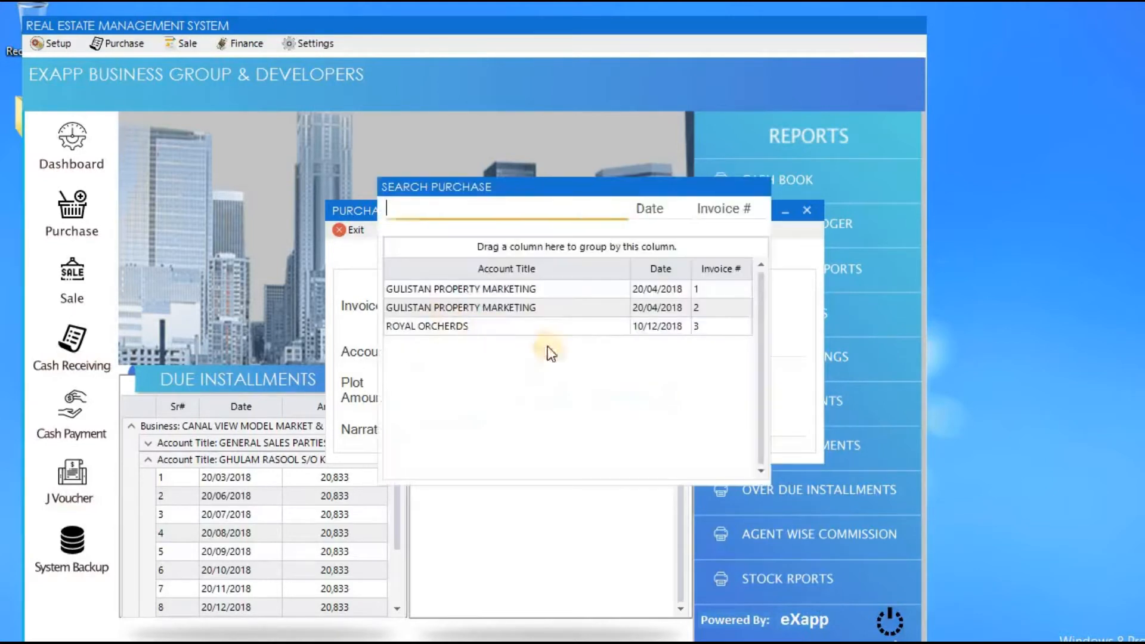
key("Down")
key("Down")
key("Down")
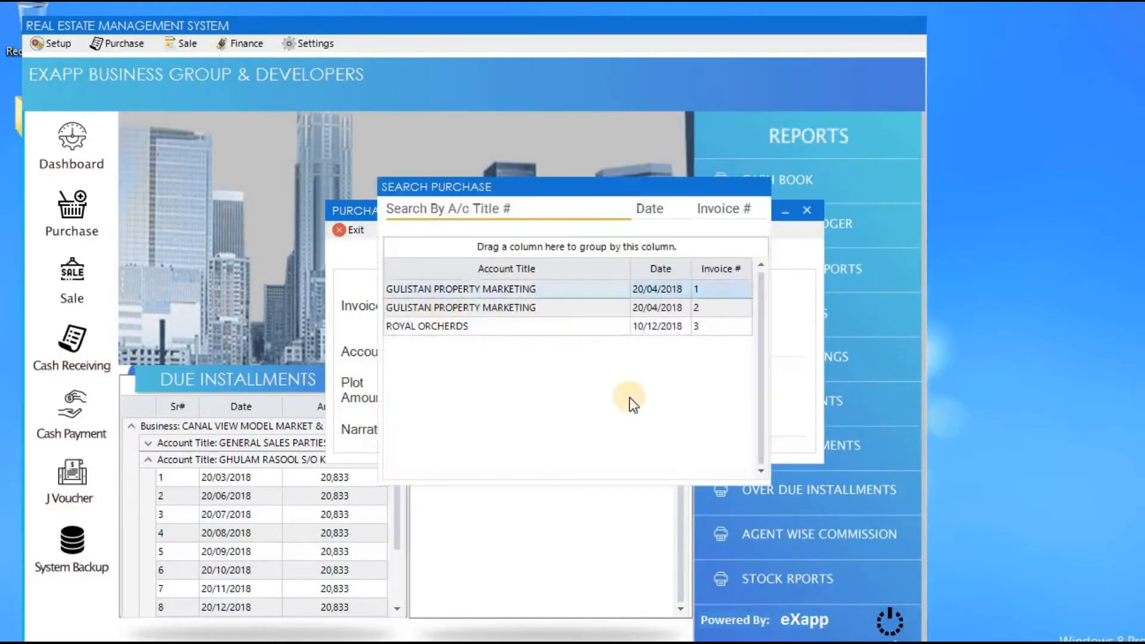
key("Return")
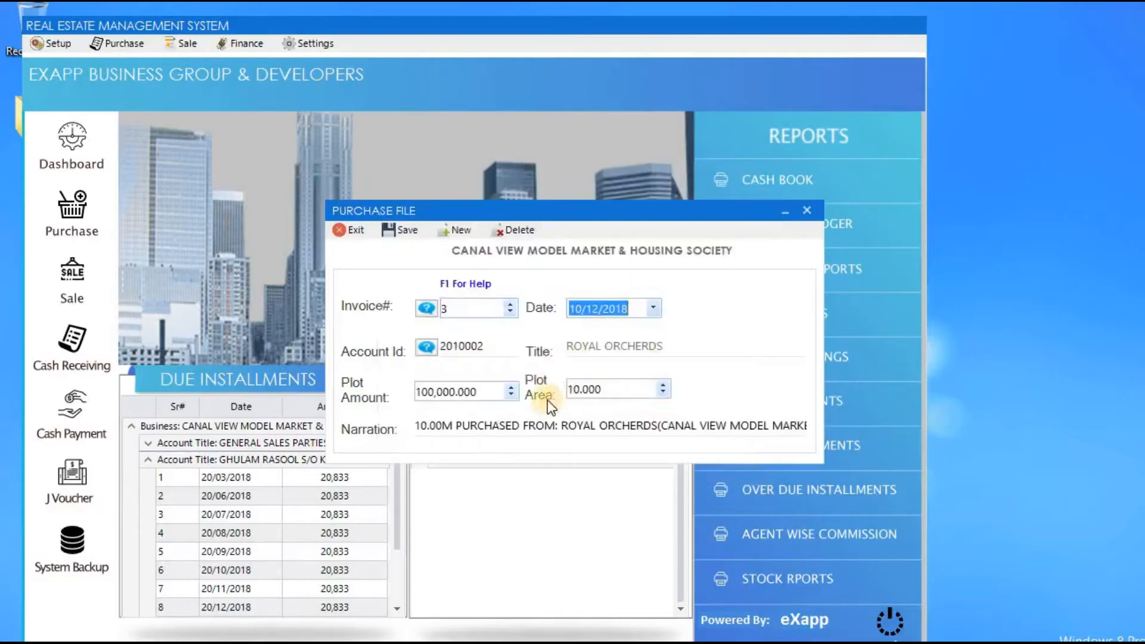
left_click(356, 238)
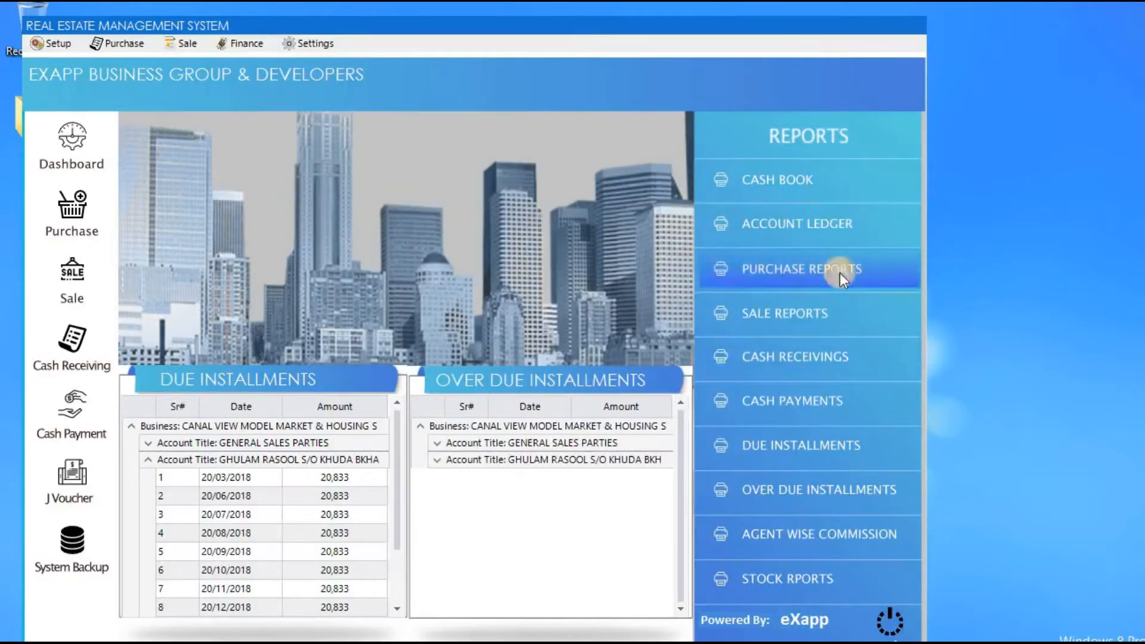
Preview the account ledger report for ROYAL ORCHERDS.
left_click(862, 223)
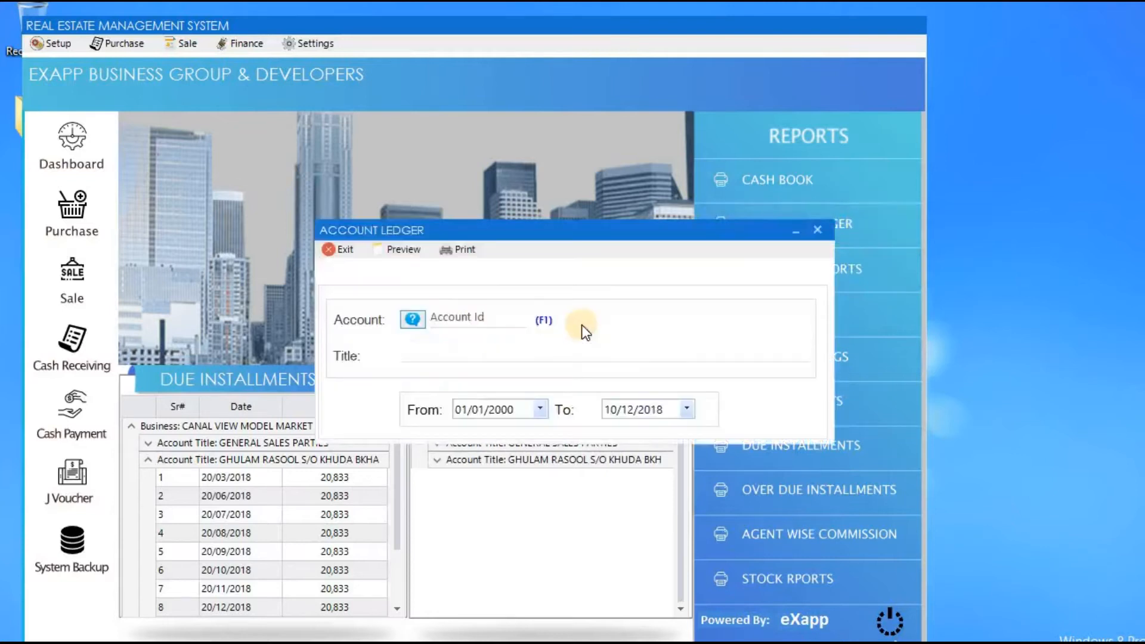
key("F1")
type("ROY")
key("Down")
key("Return")
left_click(403, 249)
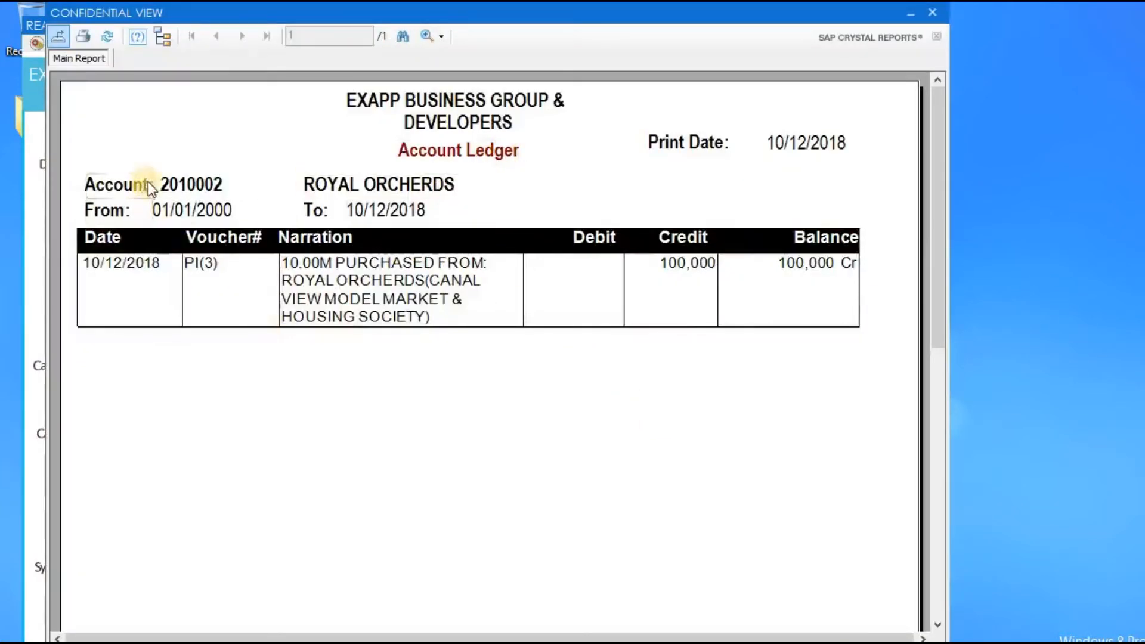
Check the ledger's account, date range, PI(3) entry and 100,000 credit, then close the ledger.
left_click(199, 181)
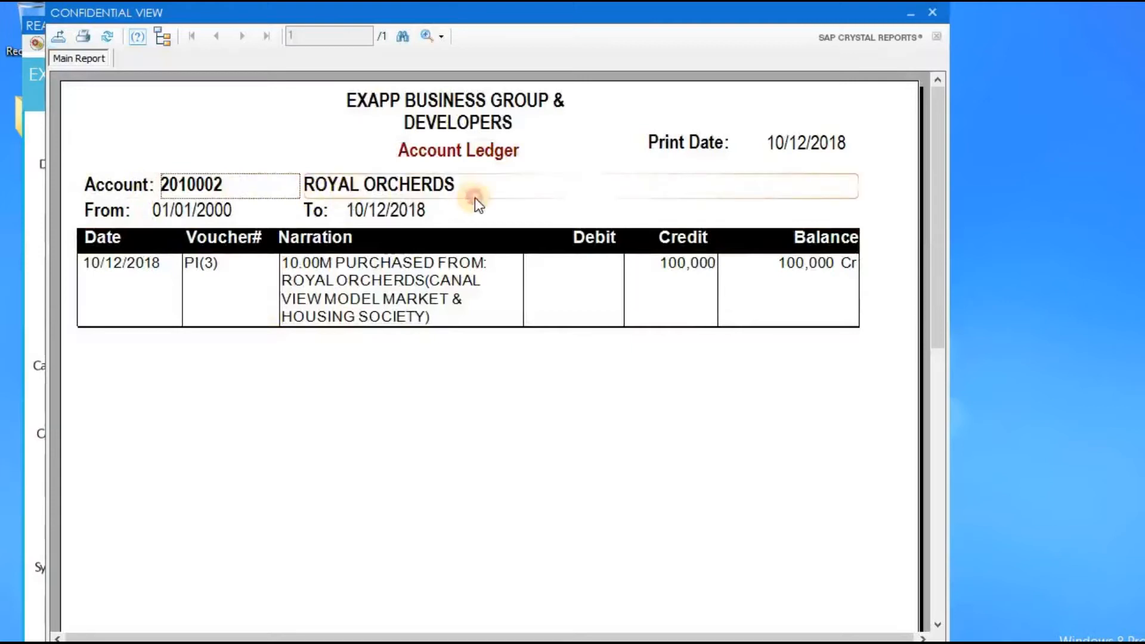
left_click(189, 211)
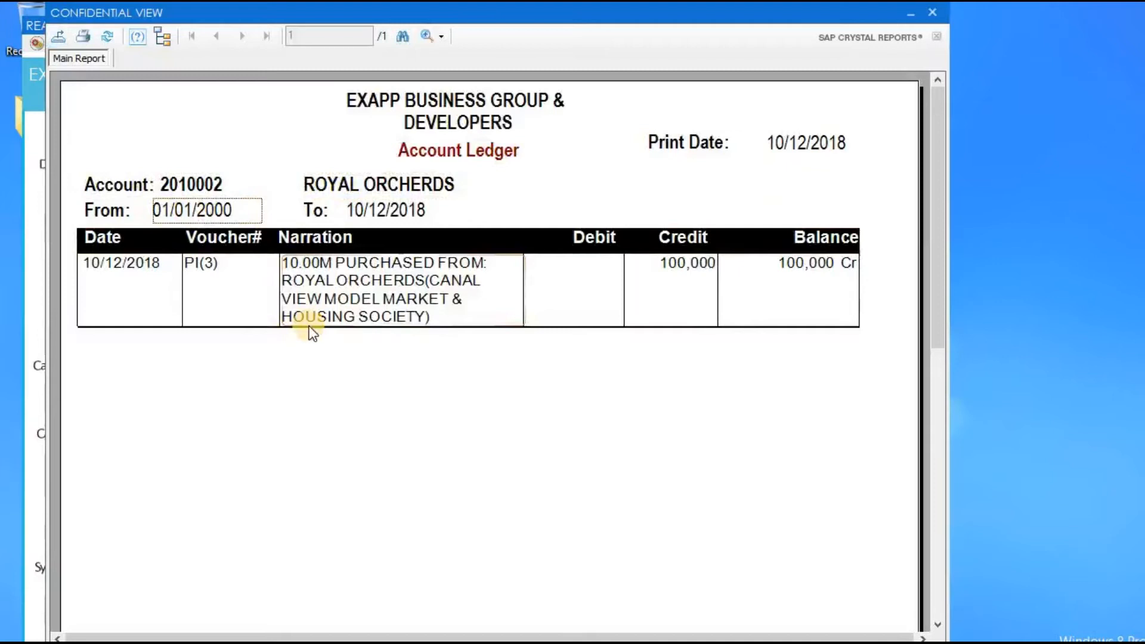
left_click(378, 212)
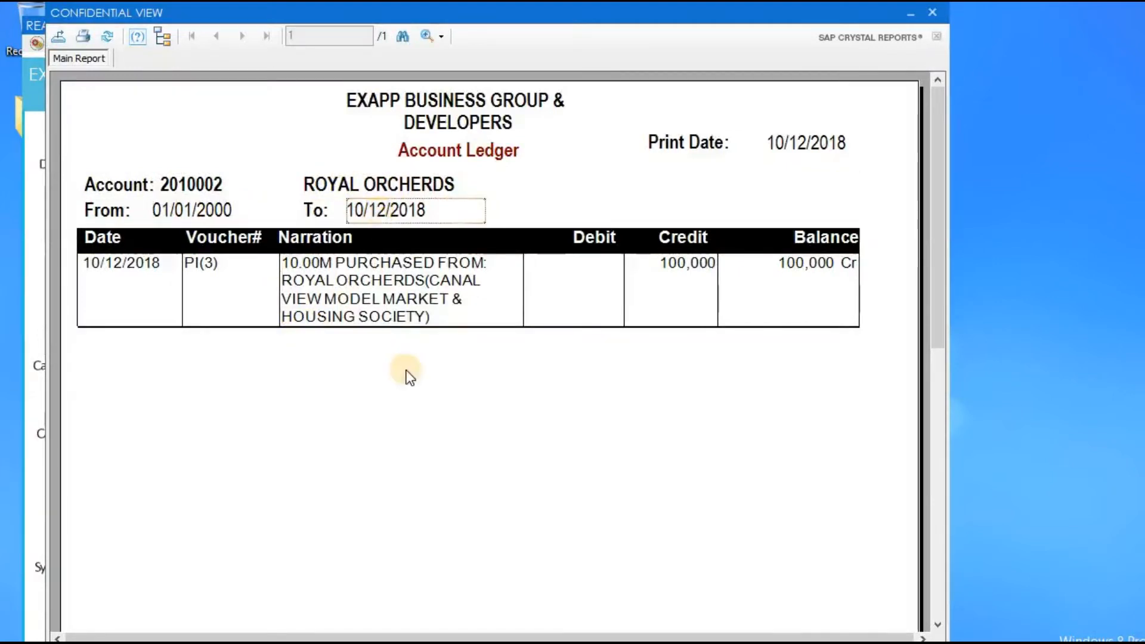
left_click(143, 269)
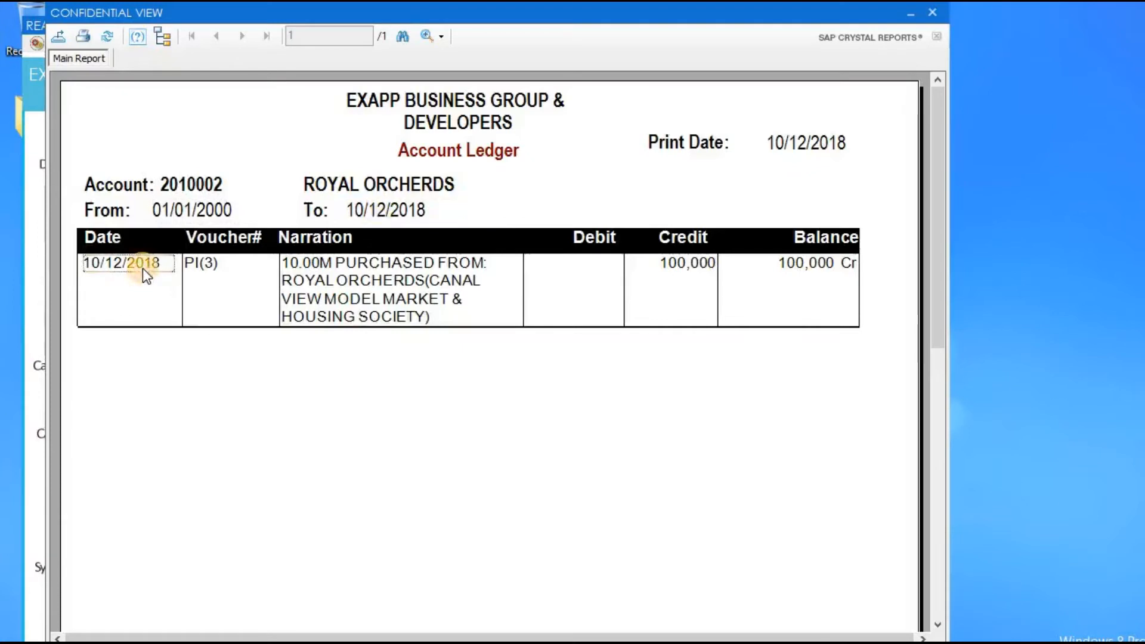
left_click(241, 269)
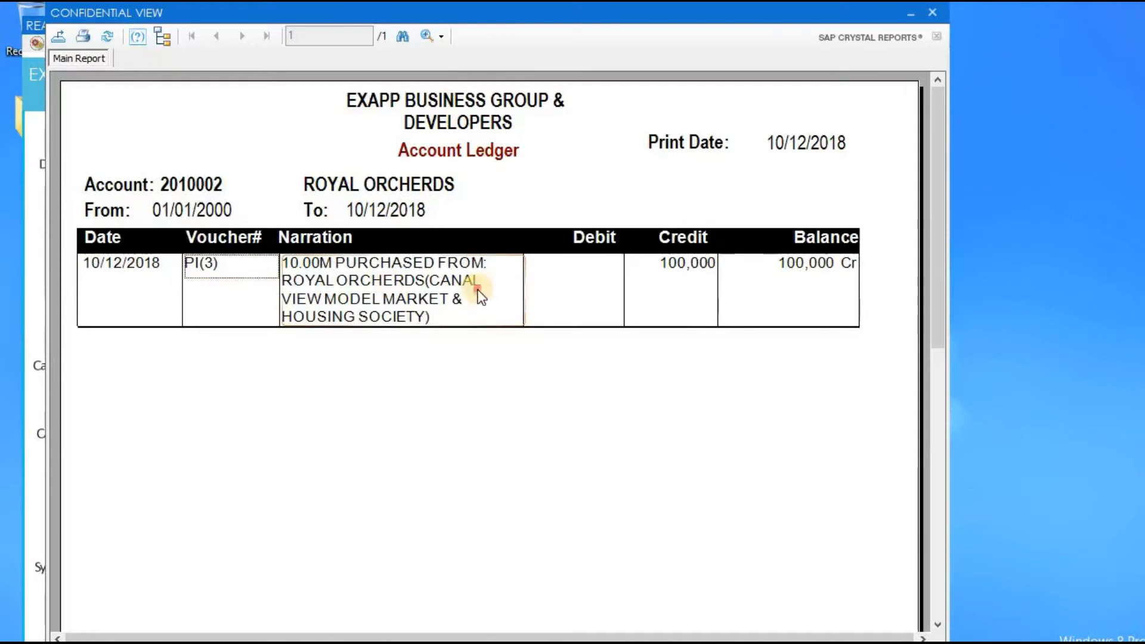
left_click(648, 265)
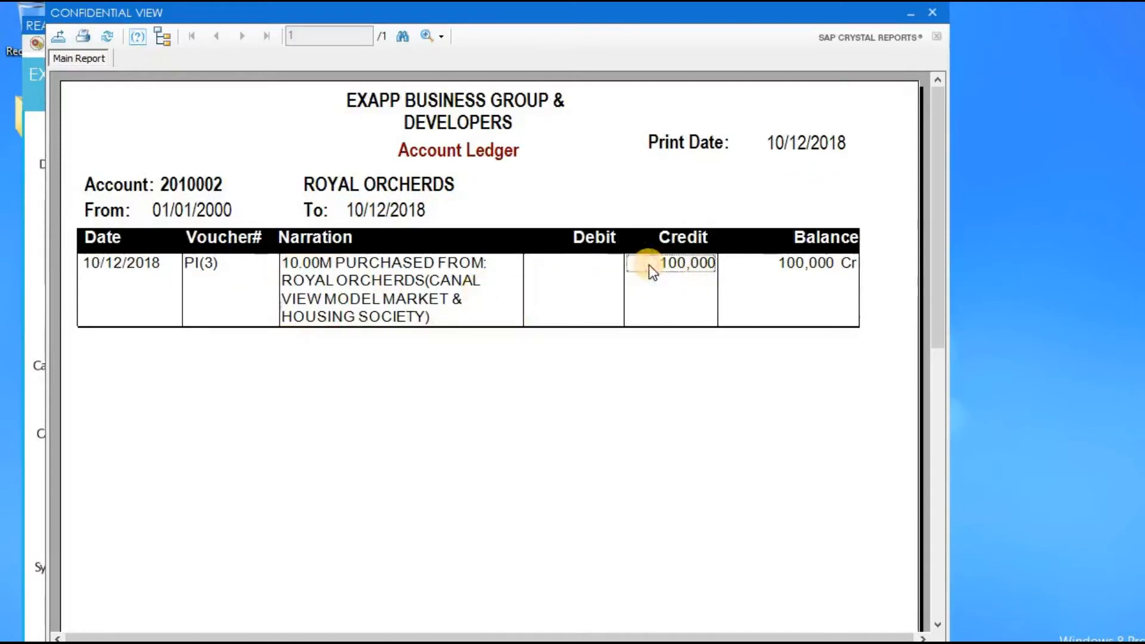
left_click(751, 271)
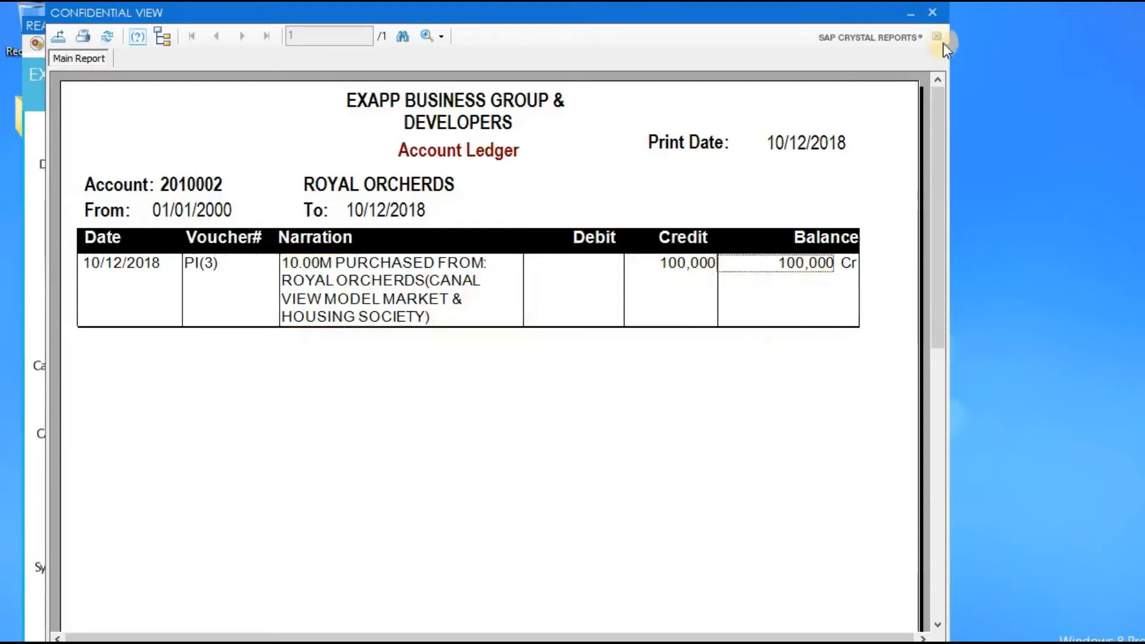
left_click(932, 12)
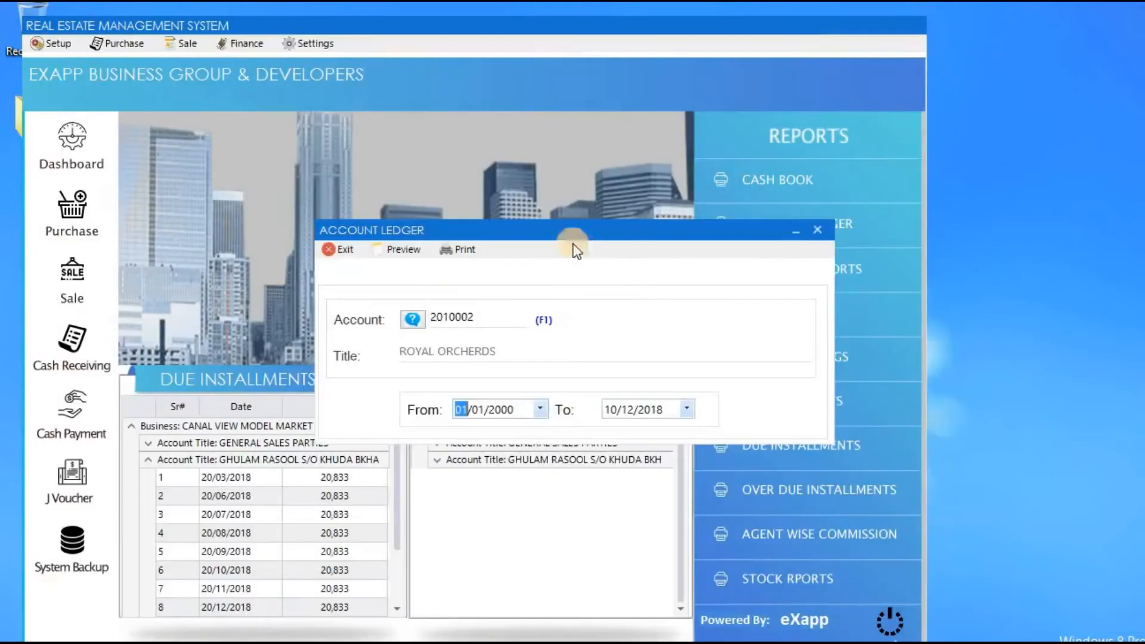
left_click(344, 250)
left_click(122, 47)
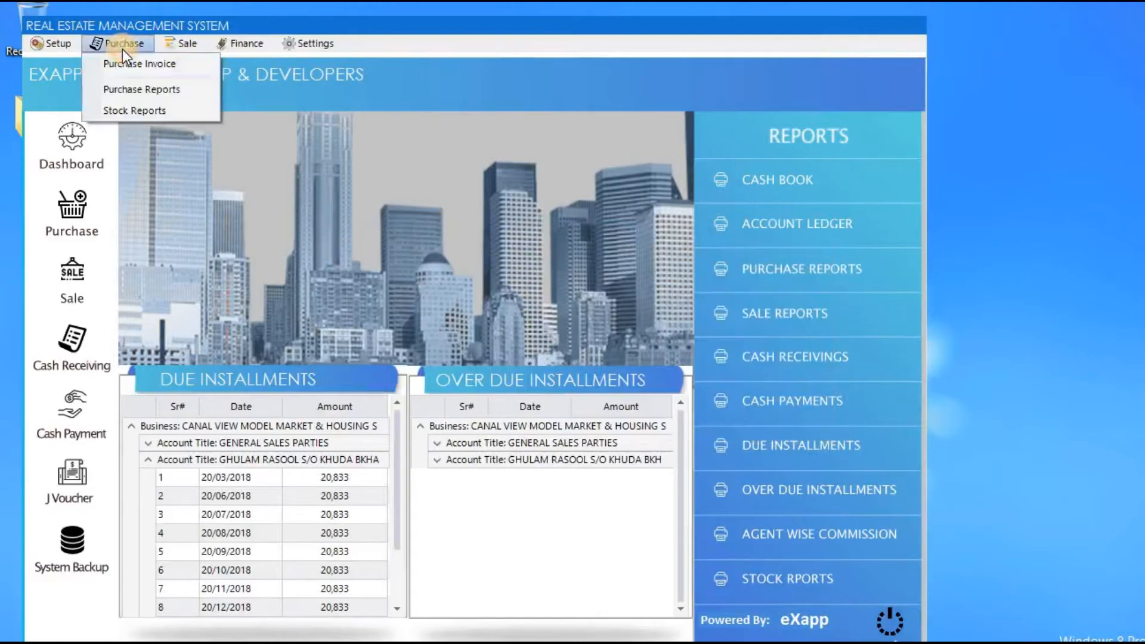
Preview the Canal View purchase invoice report from 10/12/2017 to 10/12/2019.
left_click(185, 94)
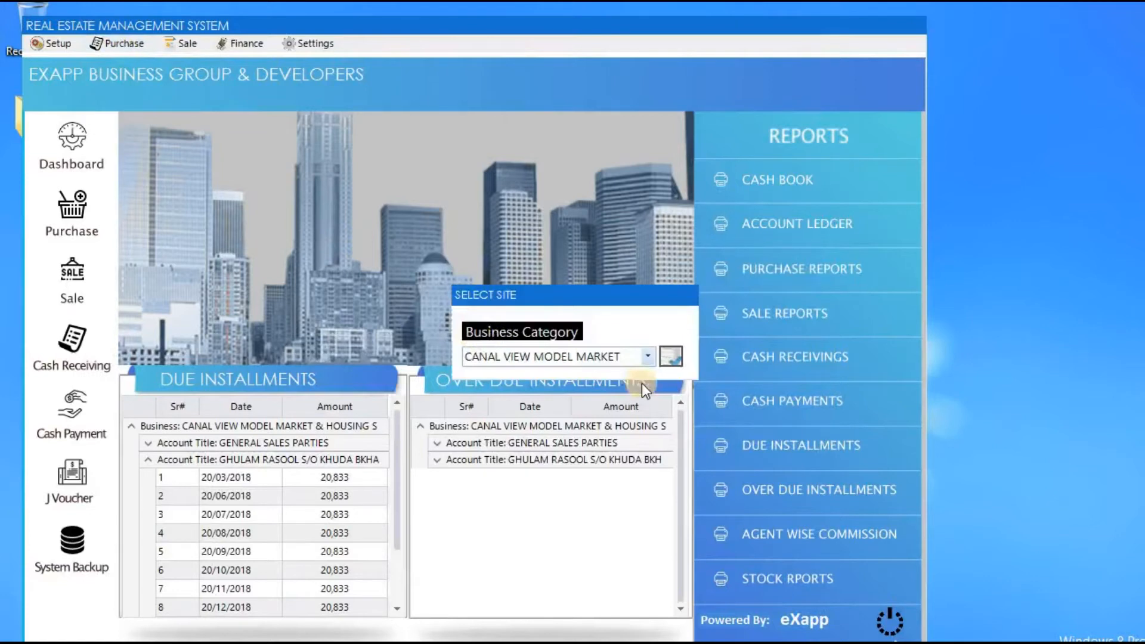
key("Return")
key("Left")
key("Down")
key("Return")
key("Right")
key("Right")
key("Return")
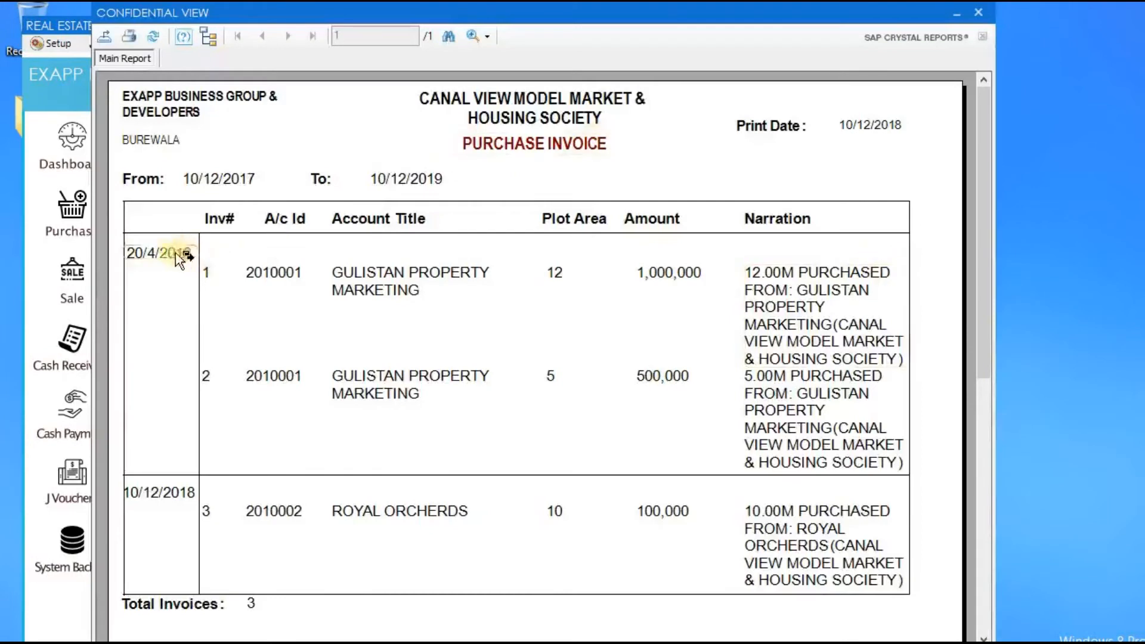
Inspect invoice 1's 20/4/2018 date, plot area 12 and 1,000,000 amount, then close the report.
left_click(151, 252)
left_click(213, 275)
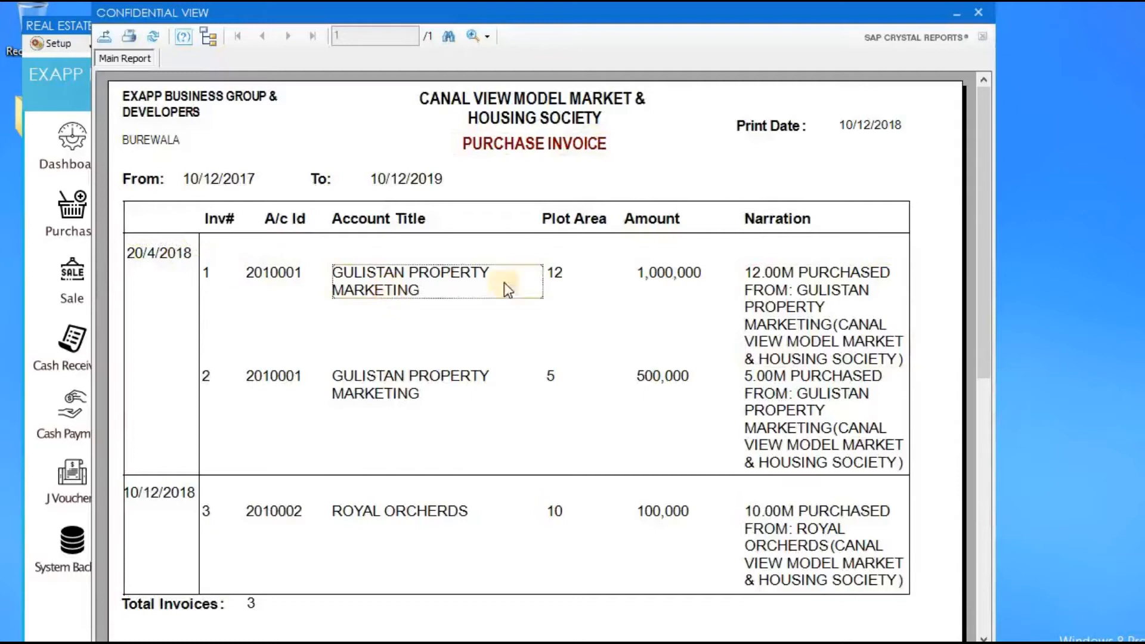
left_click(561, 279)
left_click(666, 279)
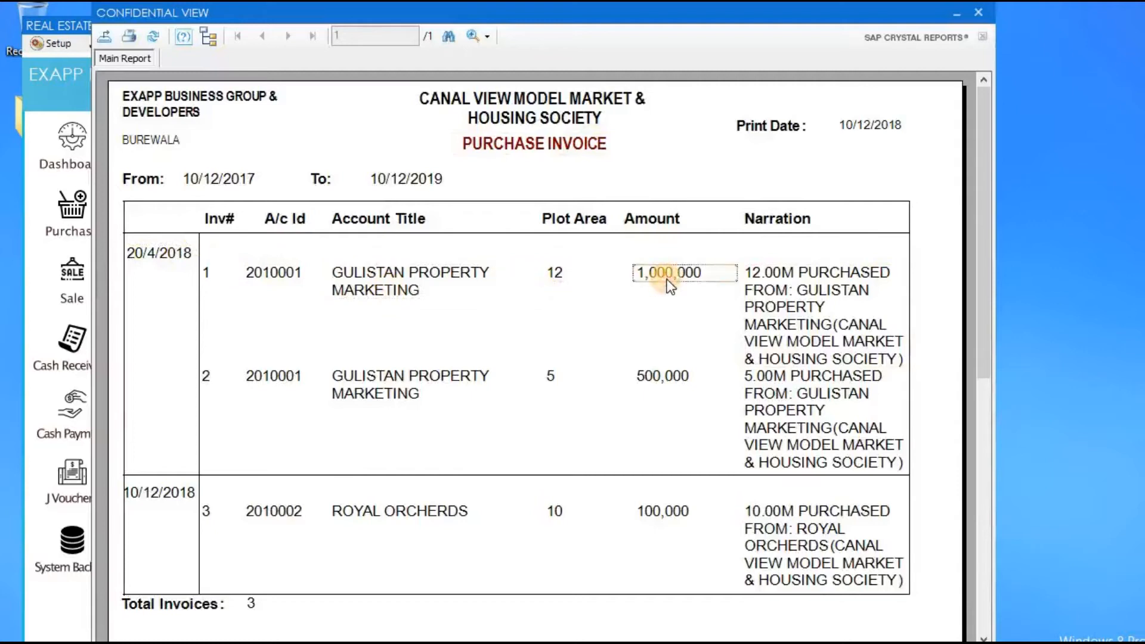
left_click(568, 273)
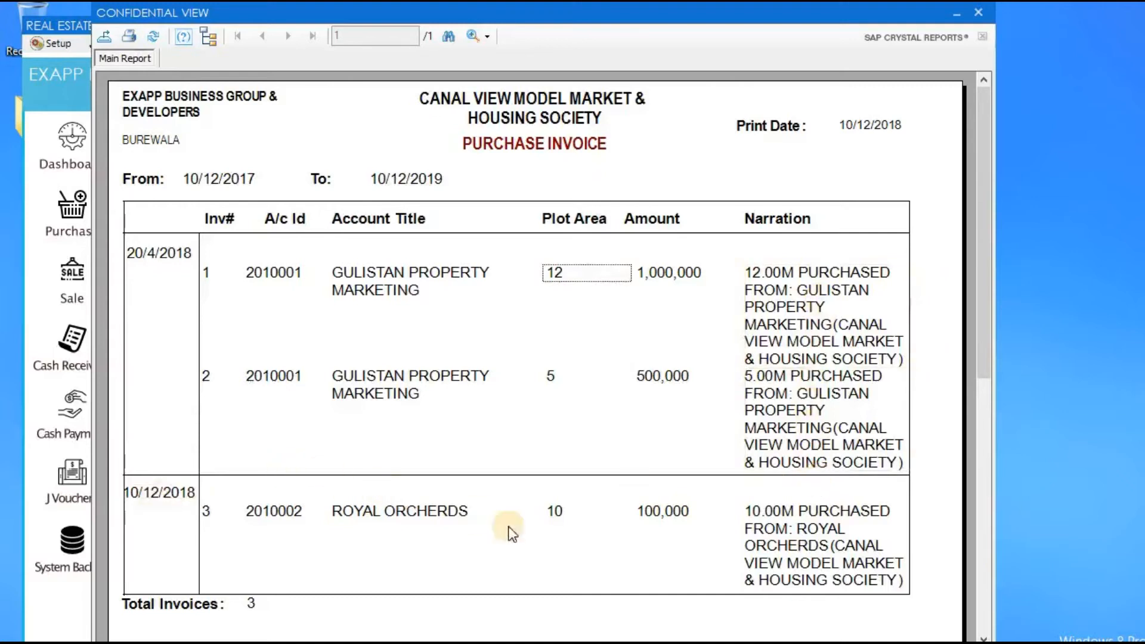
left_click(981, 17)
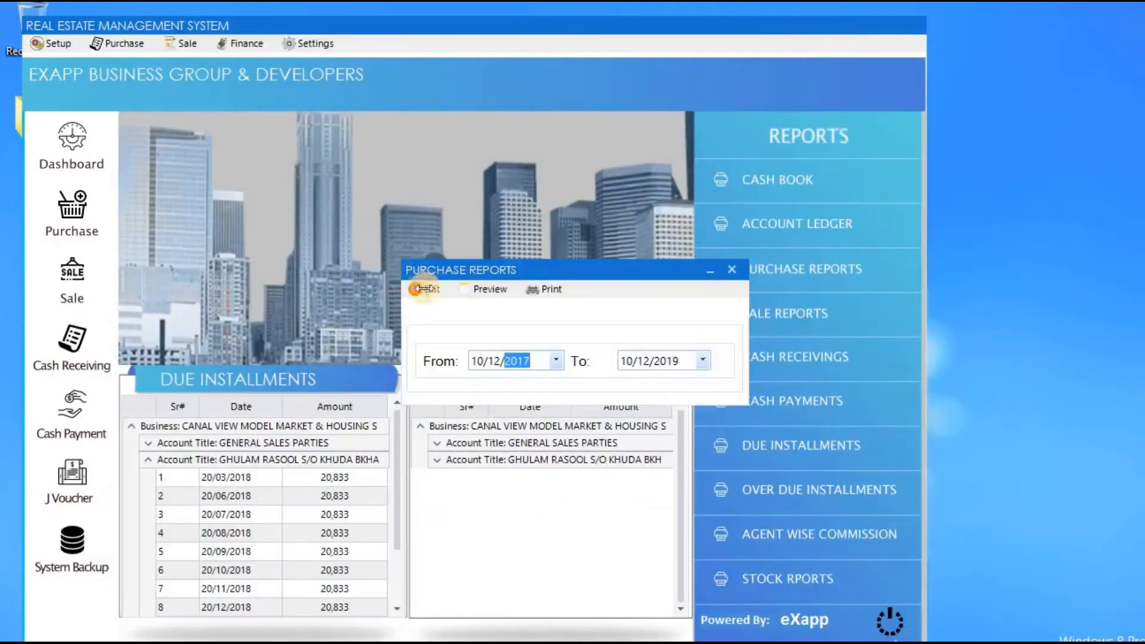
left_click(425, 290)
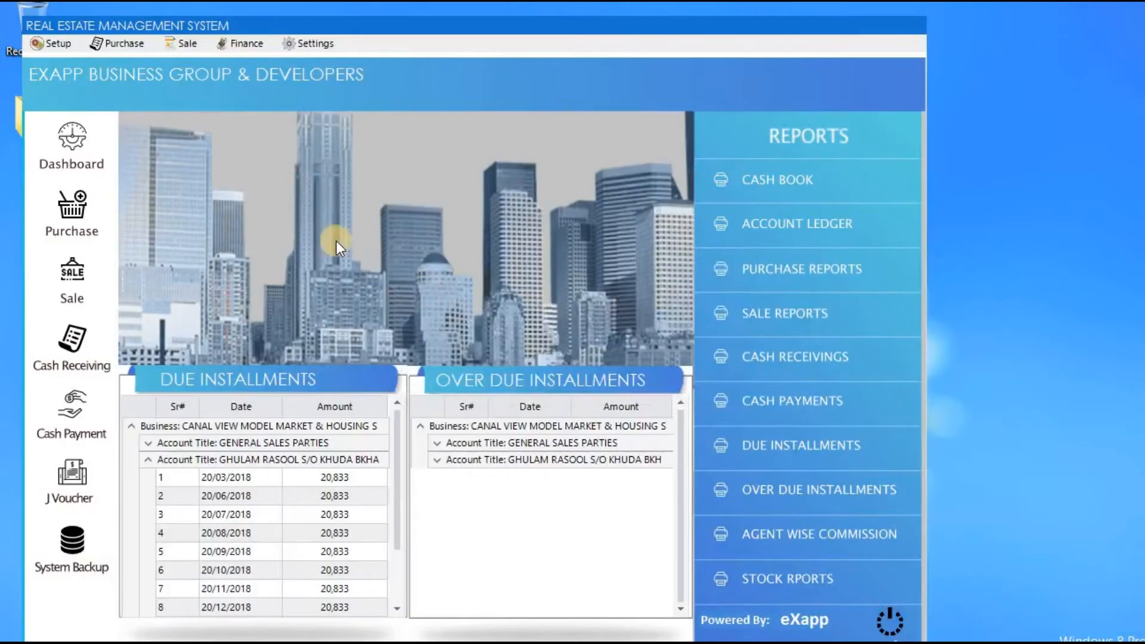
Open sale invoice 3 for Canal View and pick the buyer's account via the F1 account search.
left_click(99, 269)
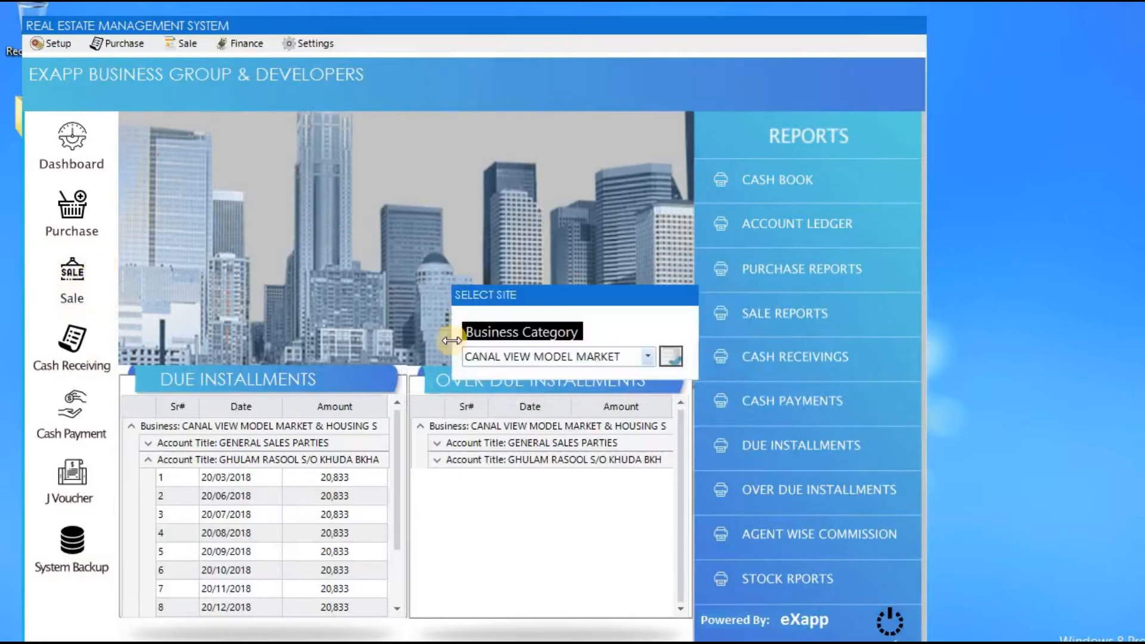
key("Return")
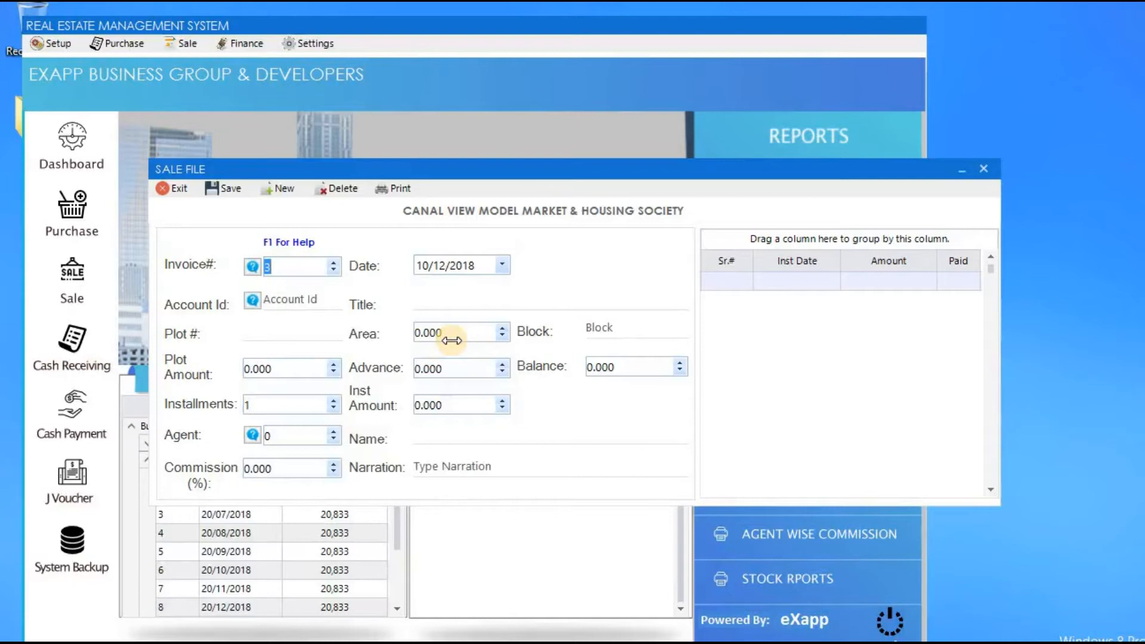
key("Tab")
key("Tab")
key("F1")
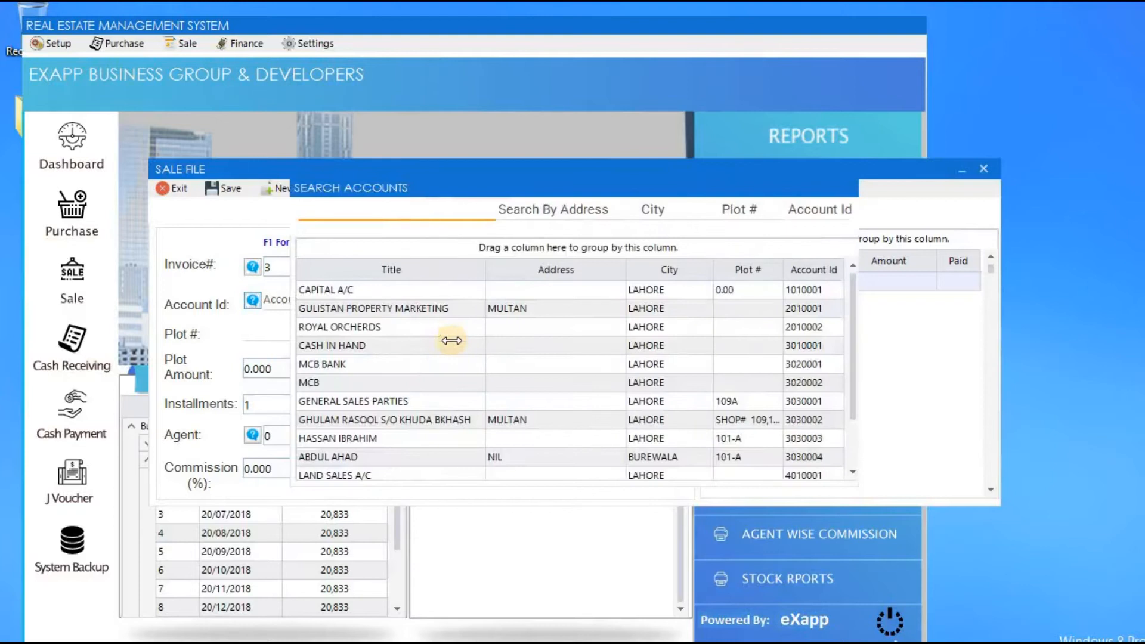
type("abd")
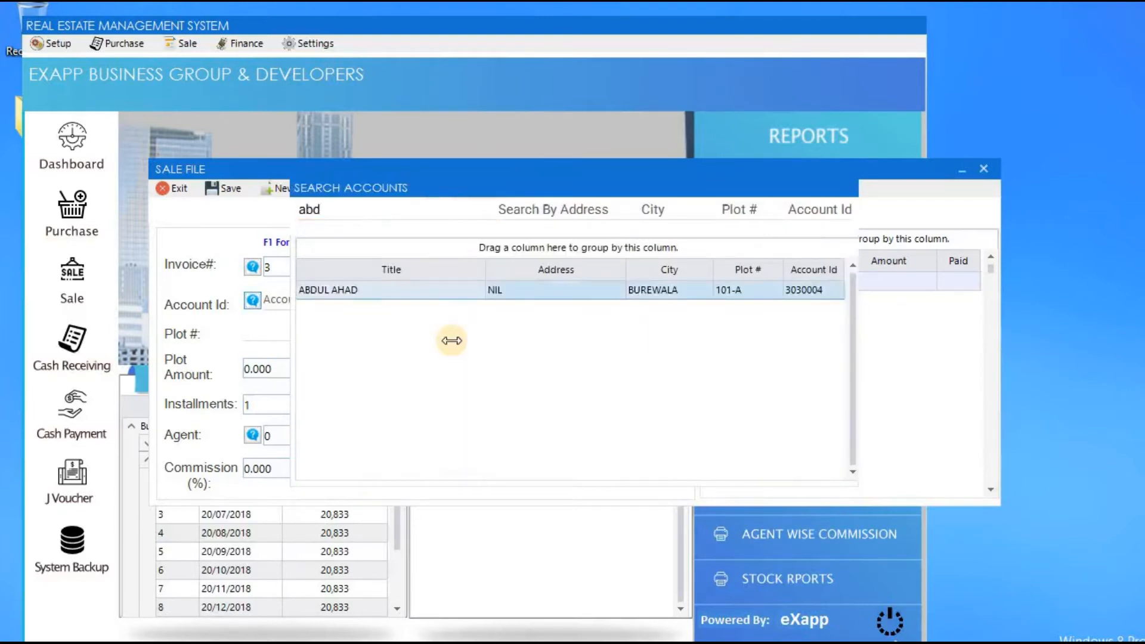
key("Return")
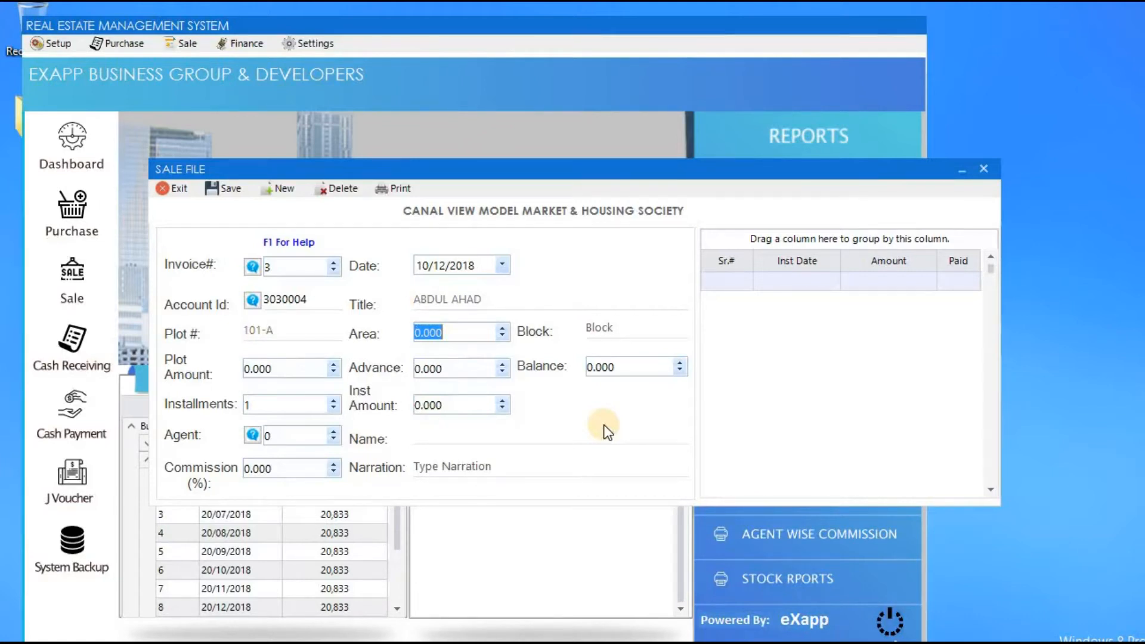
Enter plot area 5 and block A on the sale invoice.
type("5")
key("Tab")
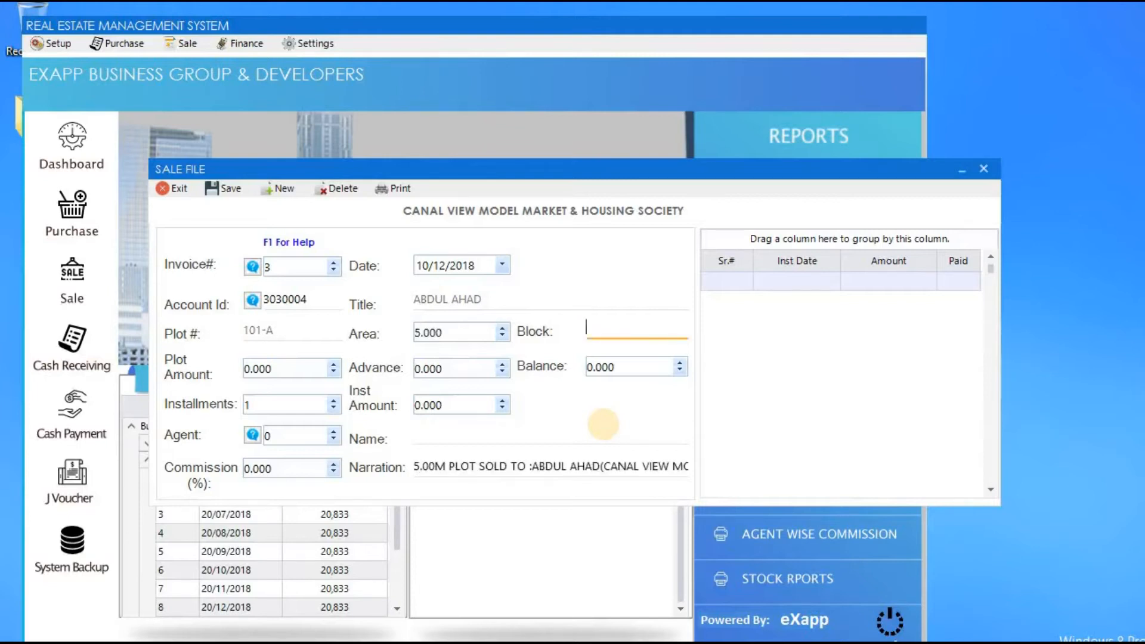
type("4")
key("BackSpace")
type("A")
key("Tab")
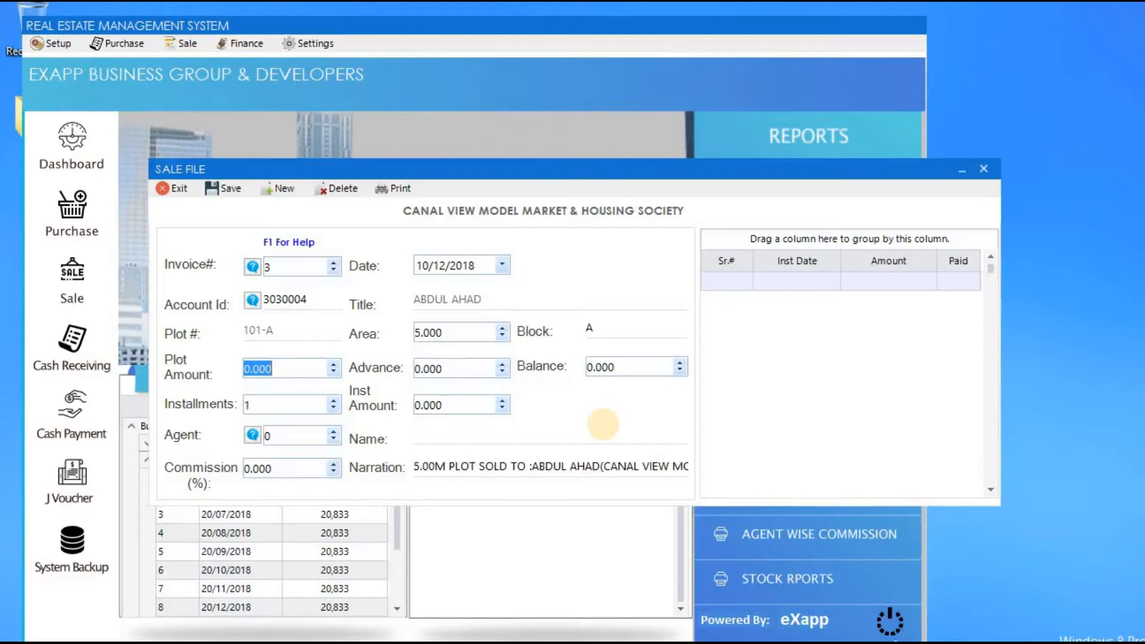
Set plot amount 700,000, advance 300,000 and 4 installments, then check the first installment's date and amount.
type("700000")
key("Tab")
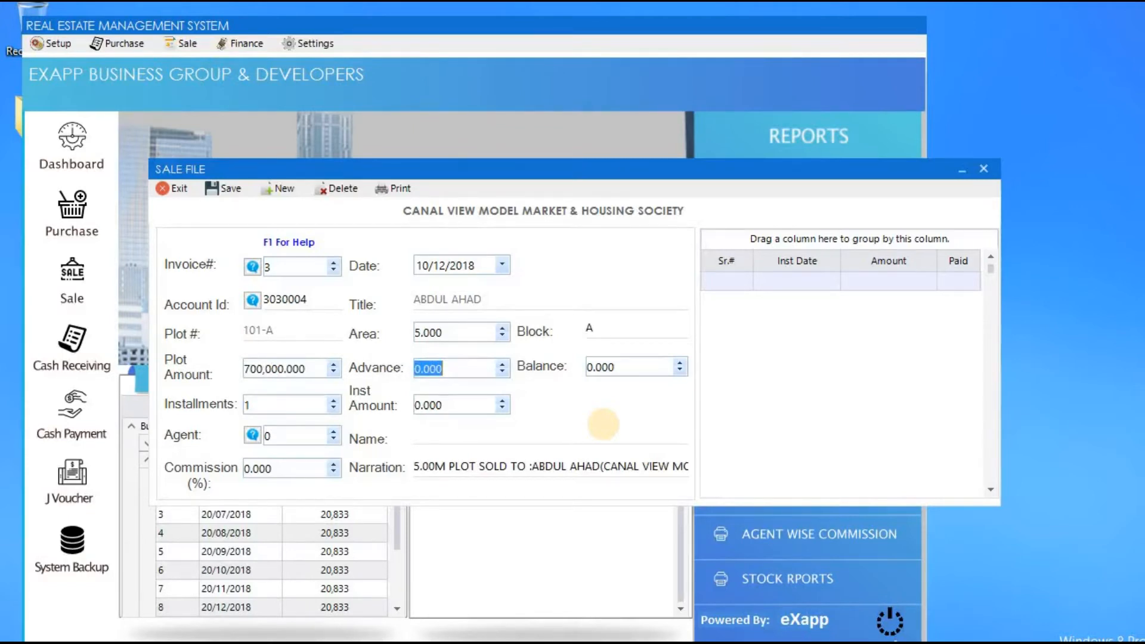
type("300000")
key("Tab")
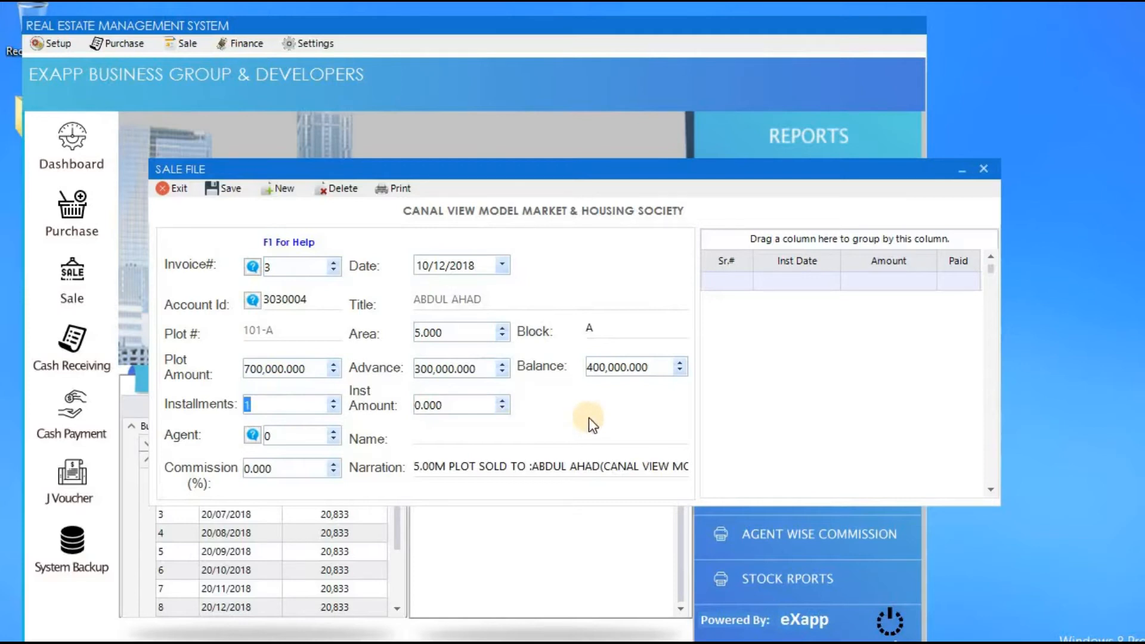
type("4")
key("Tab")
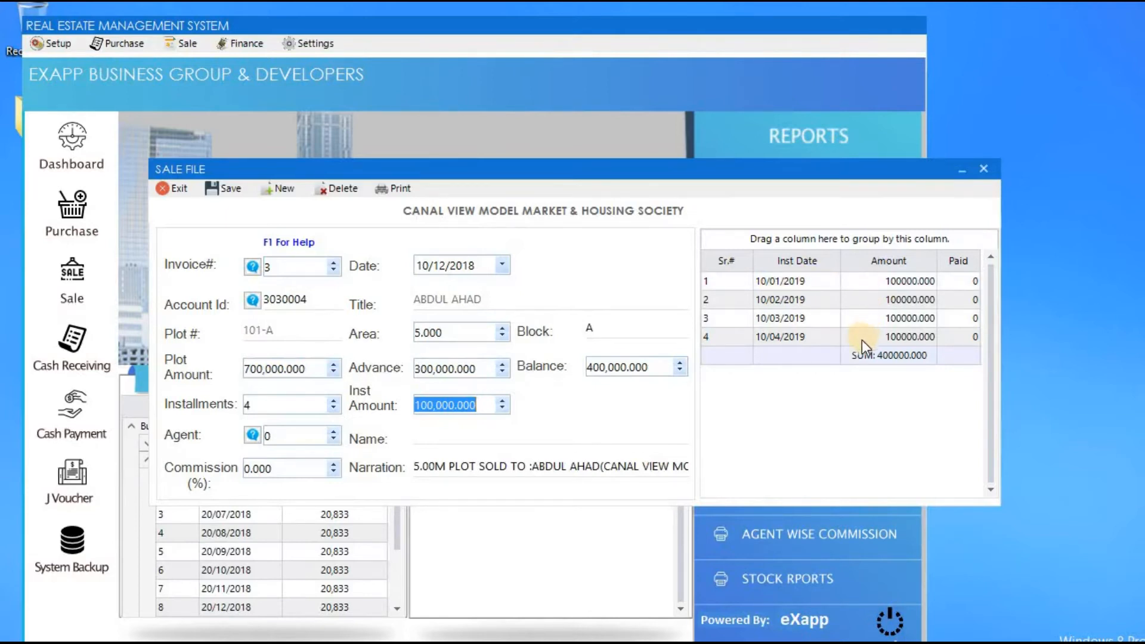
left_click(776, 283)
left_click(774, 282)
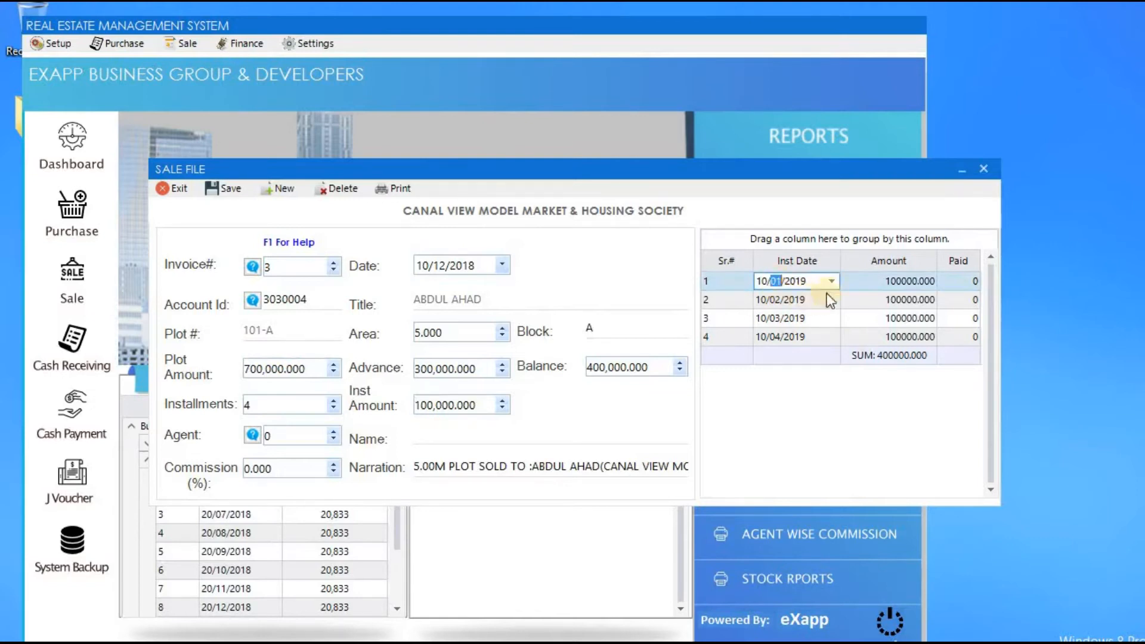
left_click(900, 284)
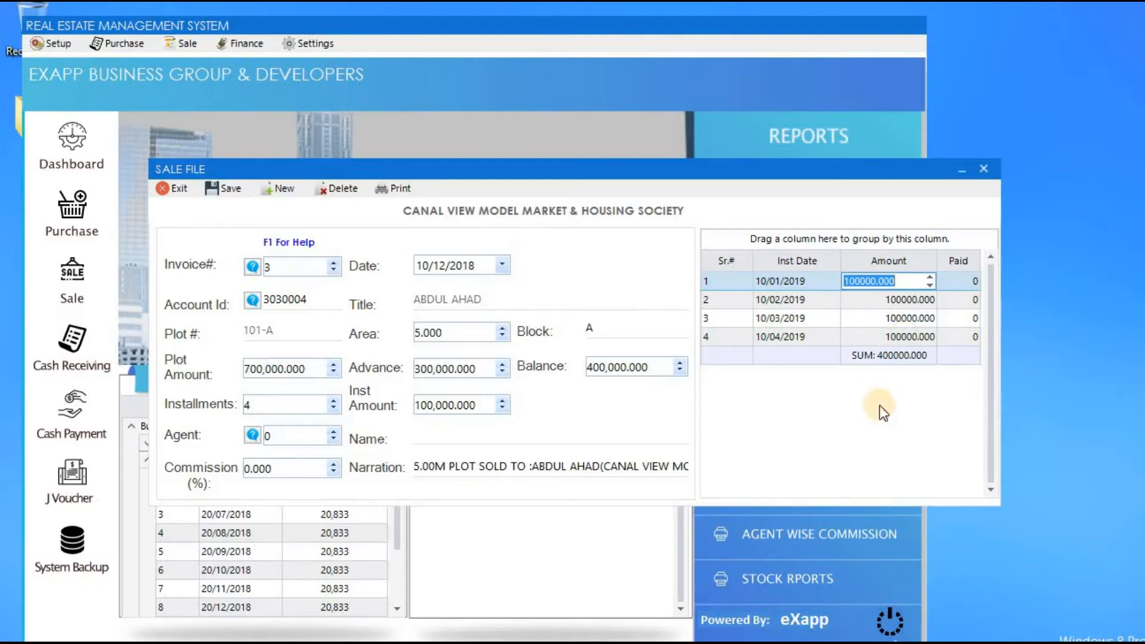
Assign agent 1 with a 5% commission and save sale invoice 3.
left_click(260, 436)
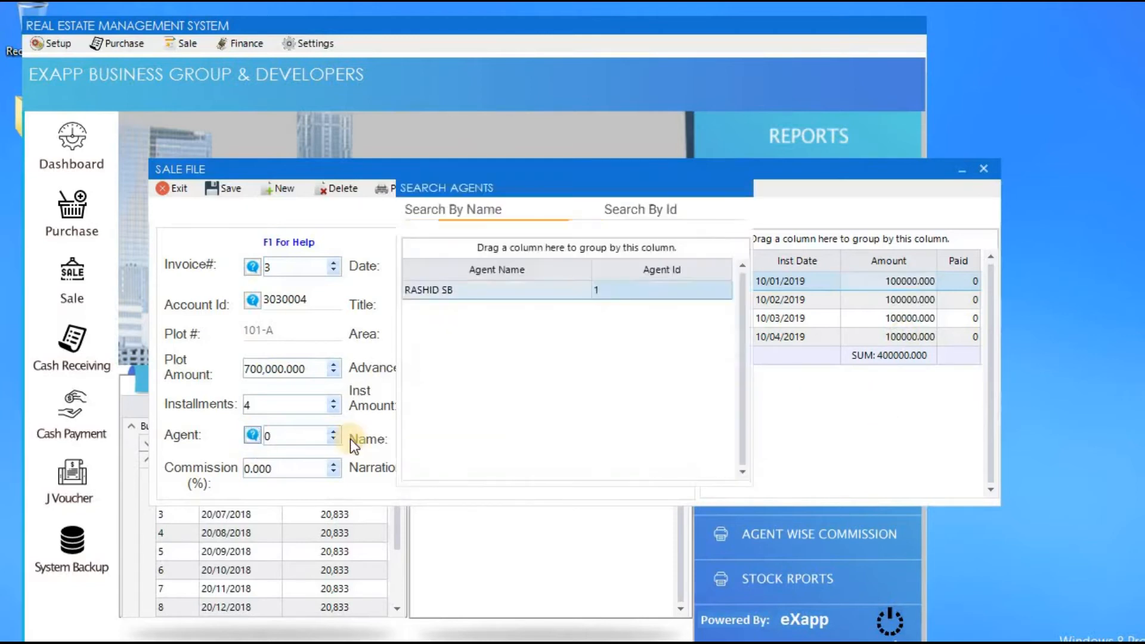
key("Return")
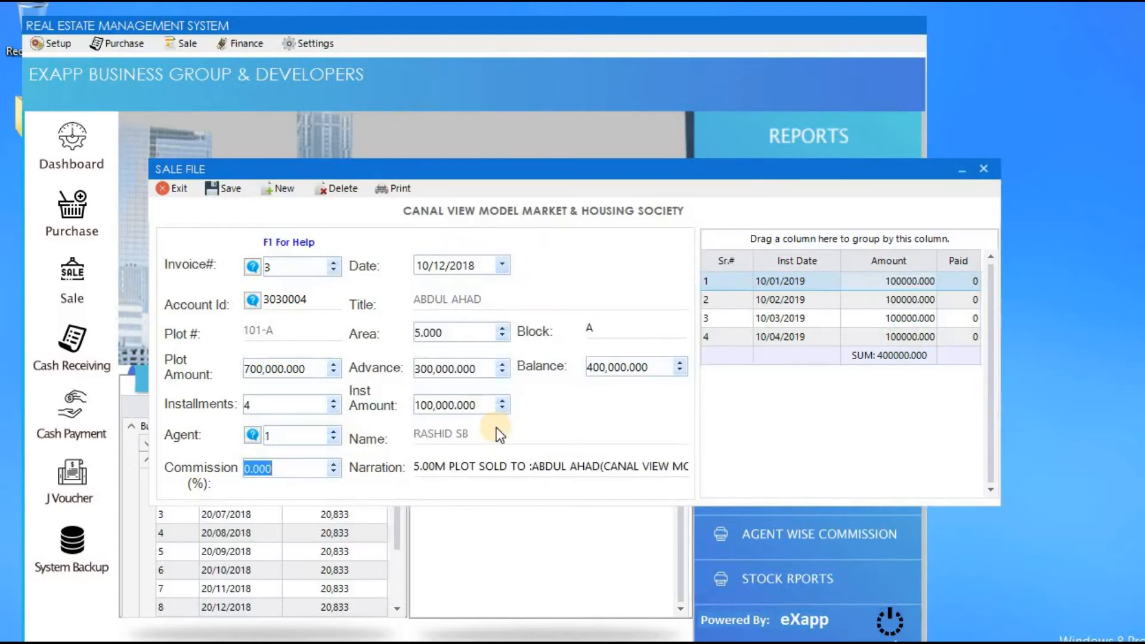
type("5")
key("Tab")
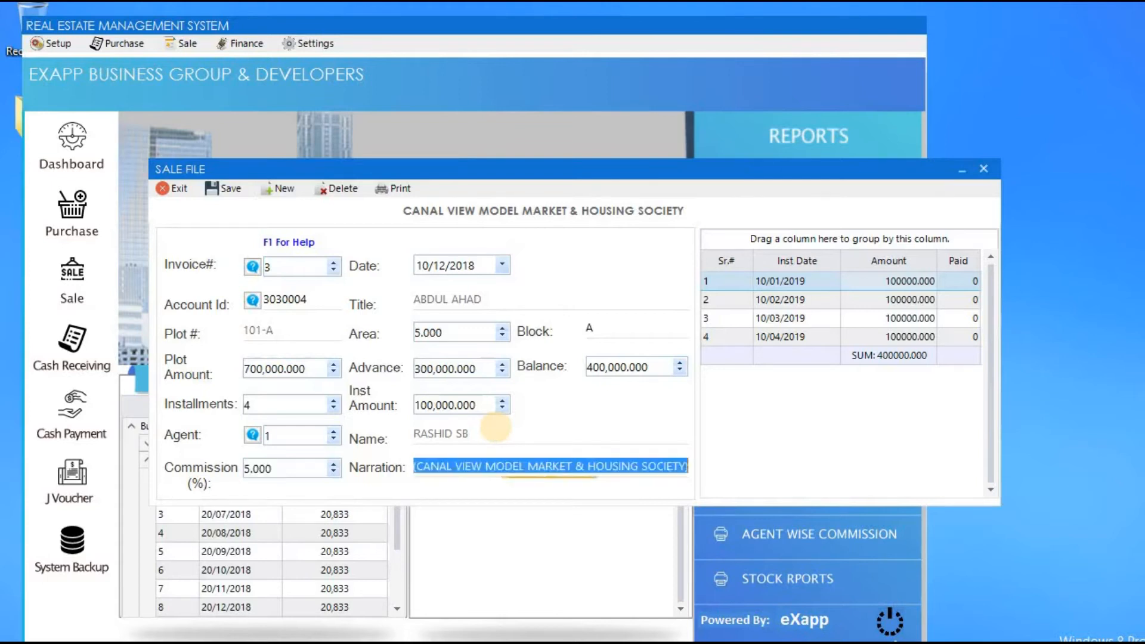
left_click(214, 193)
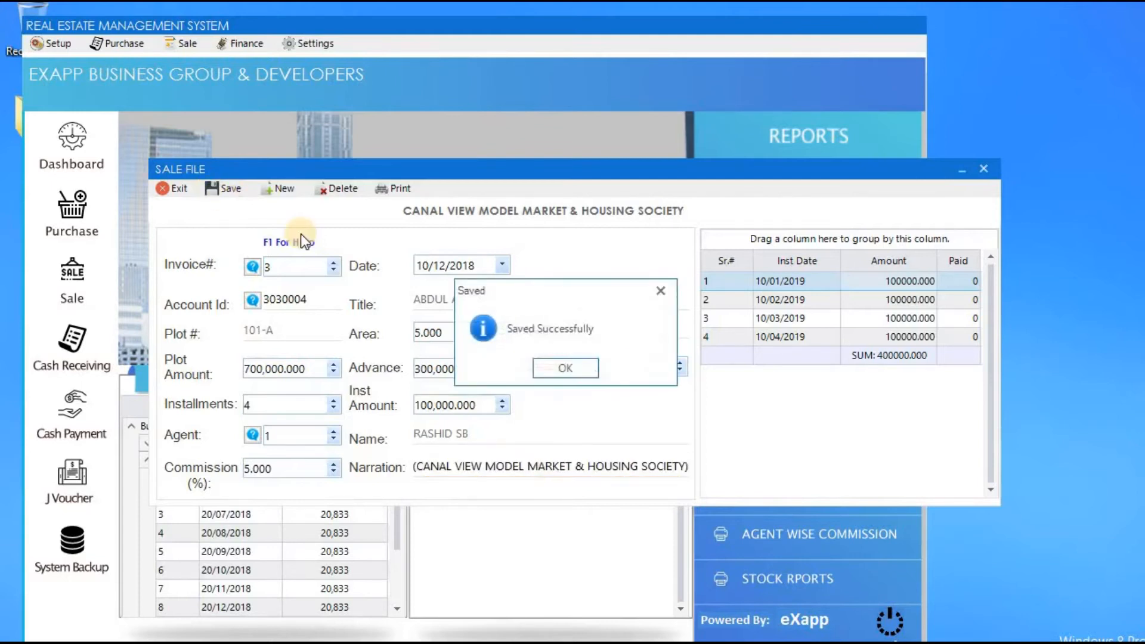
key("Return")
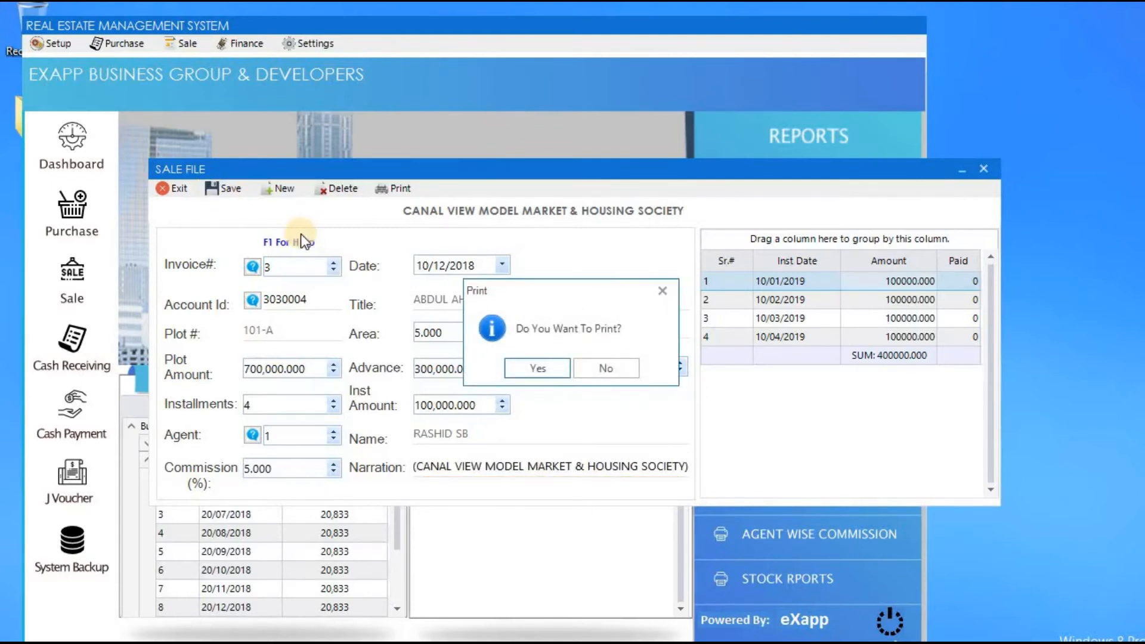
Print sale invoice 3, scroll through its report of four 100,000 installments, then close it.
key("Return")
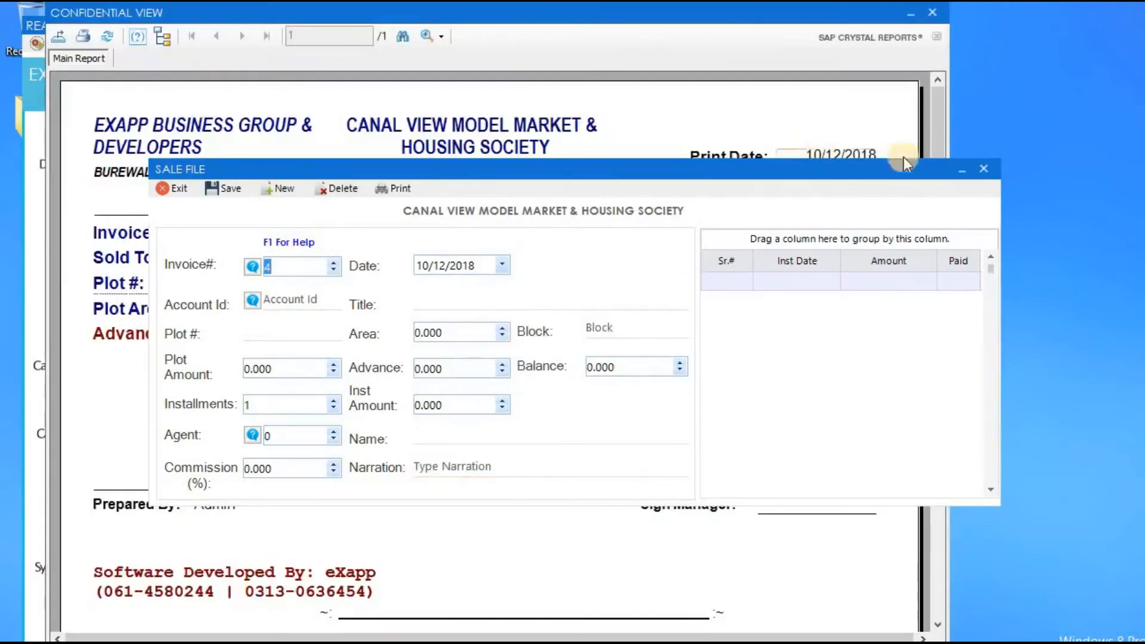
left_click(981, 171)
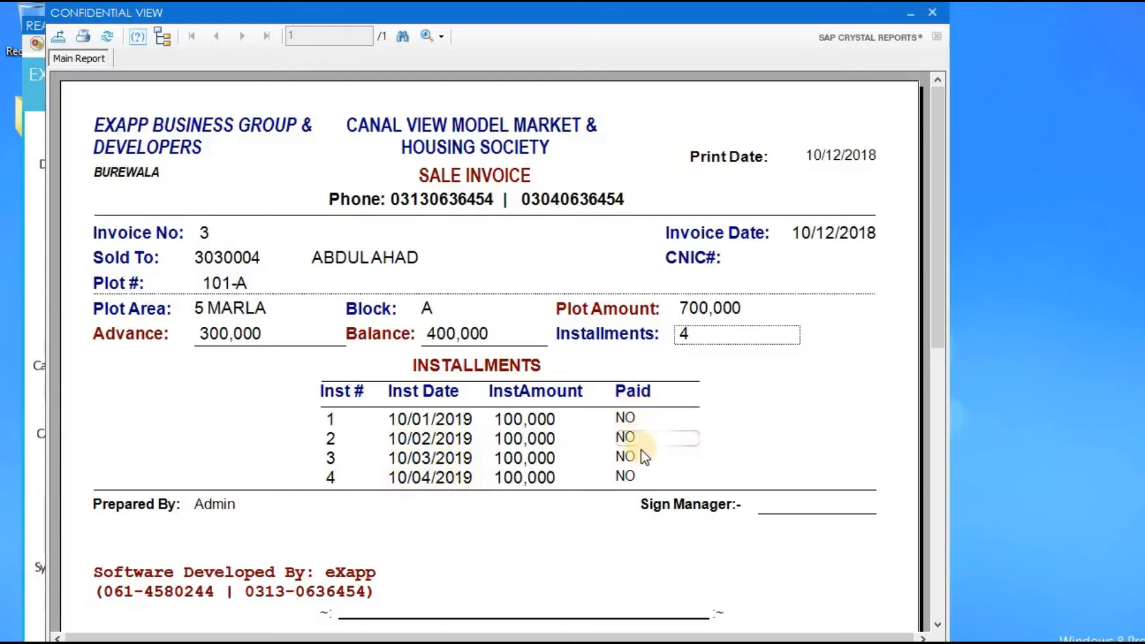
left_click_drag(935, 310, 913, 235)
left_click(932, 13)
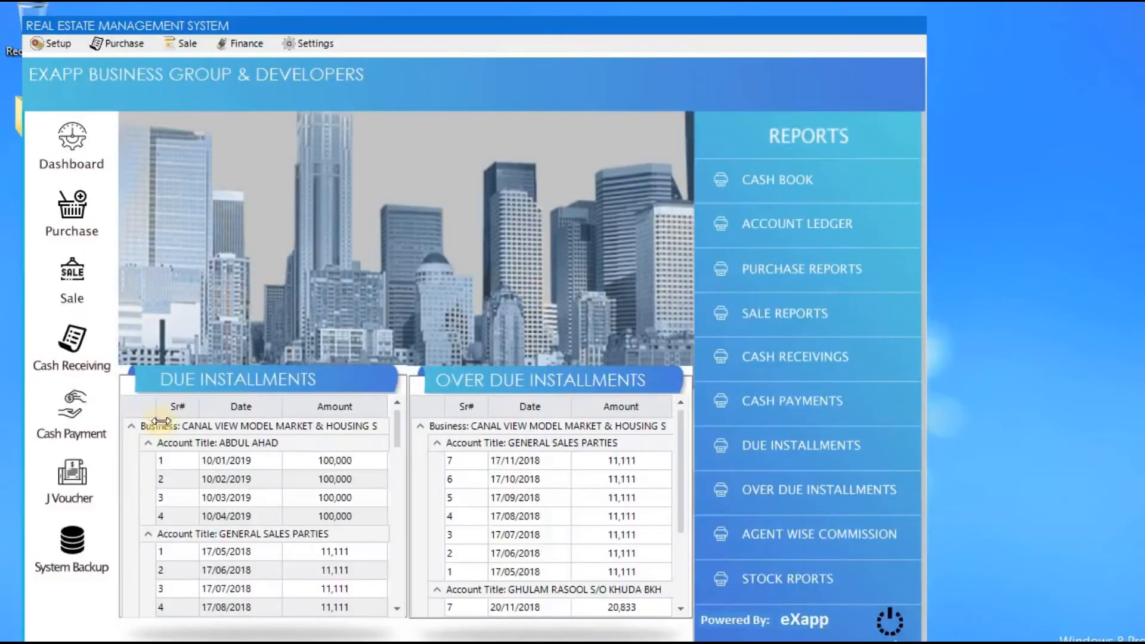
Collapse and re-expand the business group and first account's installments in the Due Installments grid.
left_click(130, 427)
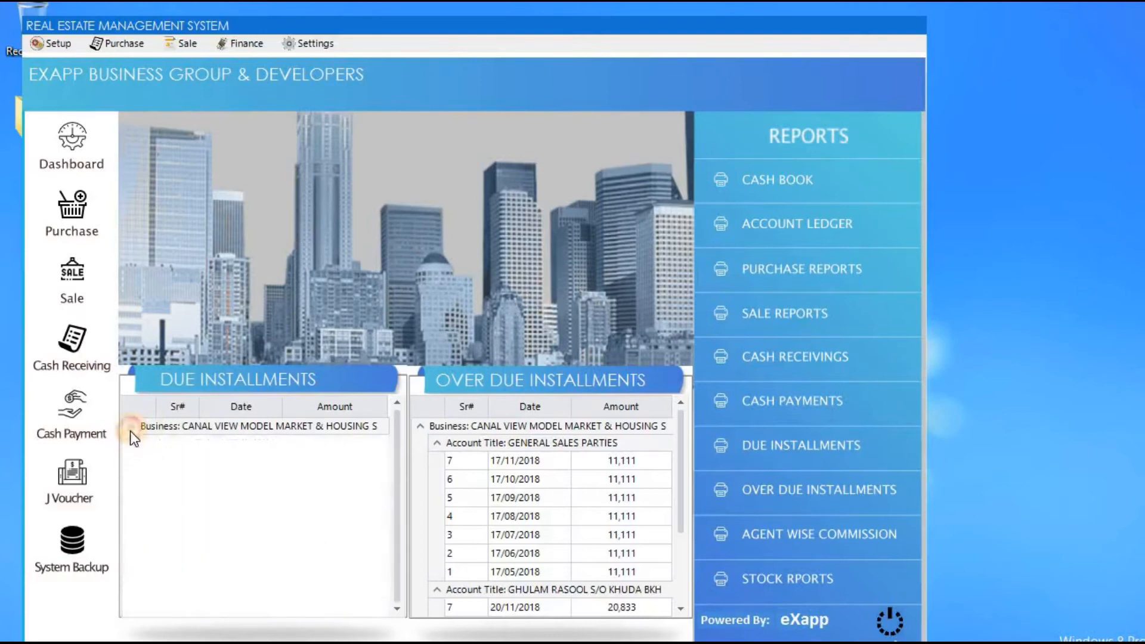
left_click(131, 427)
left_click(148, 444)
left_click(148, 444)
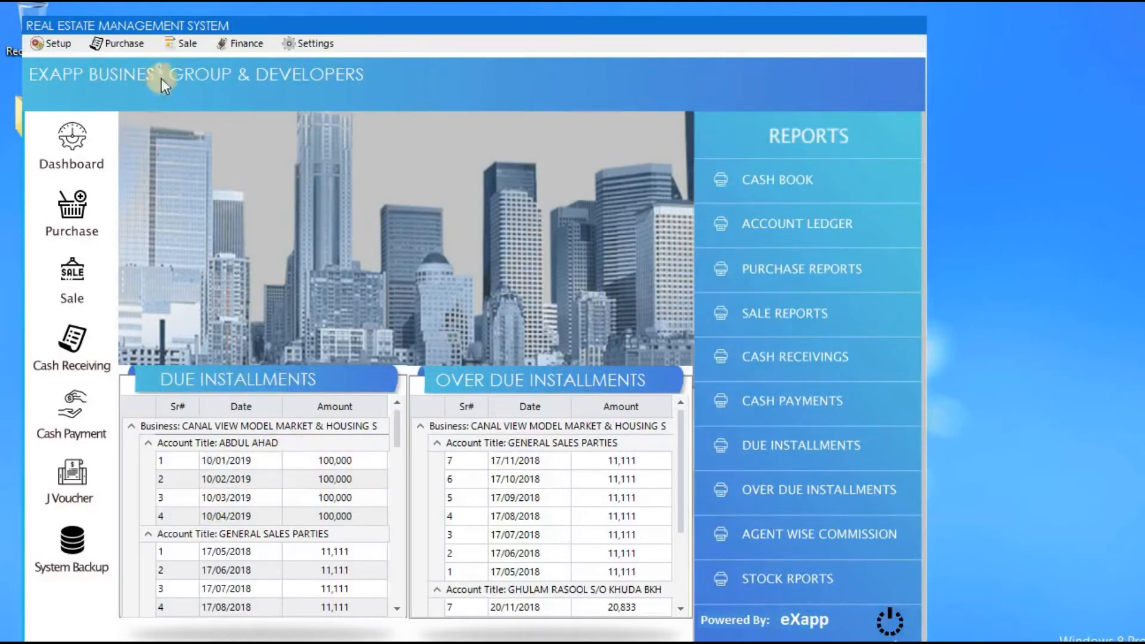
Open Sale Reports for the Canal View site with dates 10/12/2017 to 10/12/2019.
left_click(188, 42)
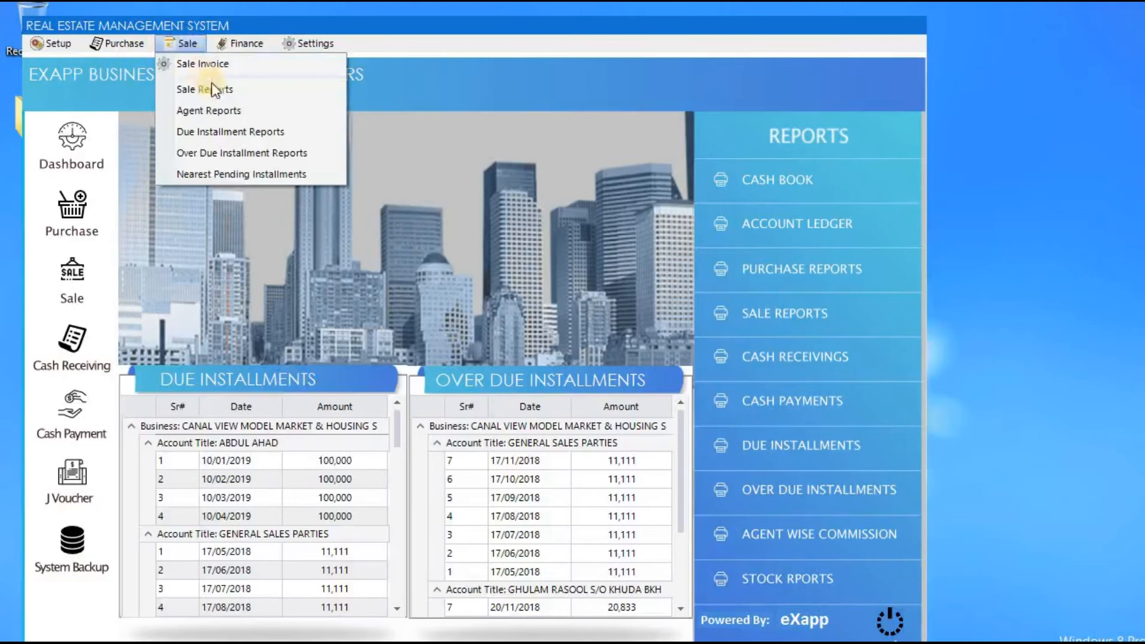
left_click(237, 91)
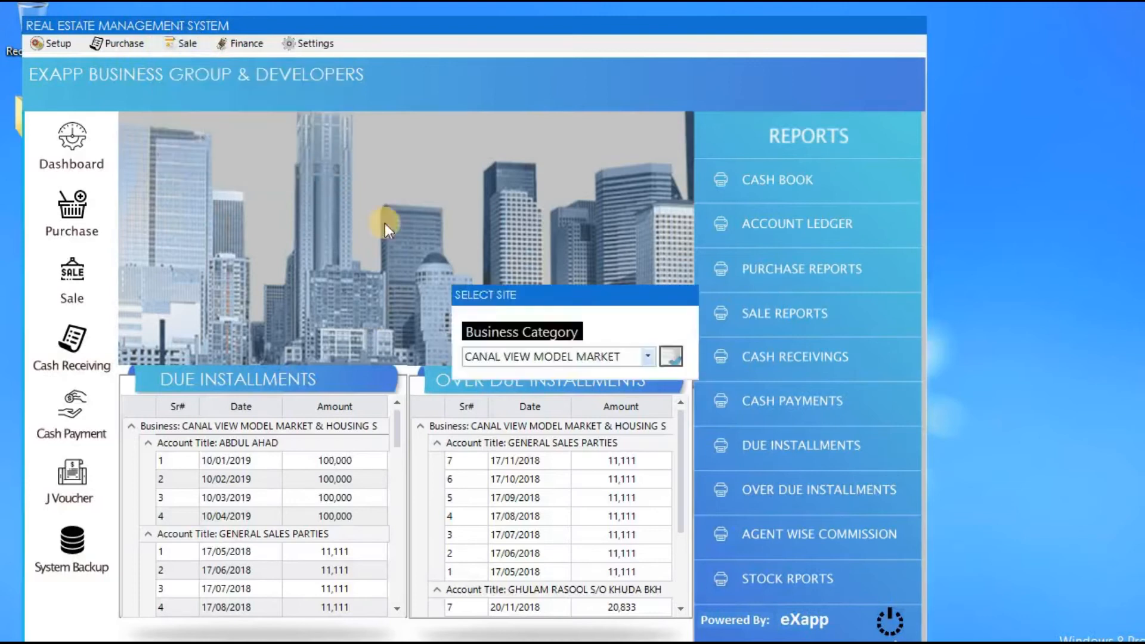
key("Return")
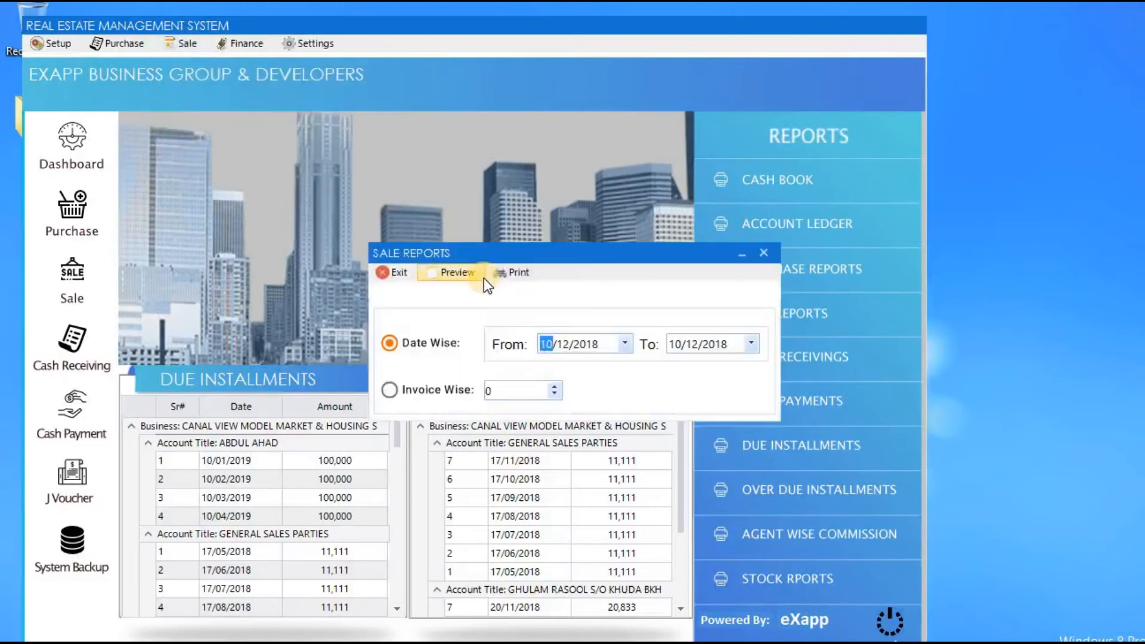
key("Right")
key("Right")
key("Down")
key("Tab")
key("Right")
key("Right")
key("Up")
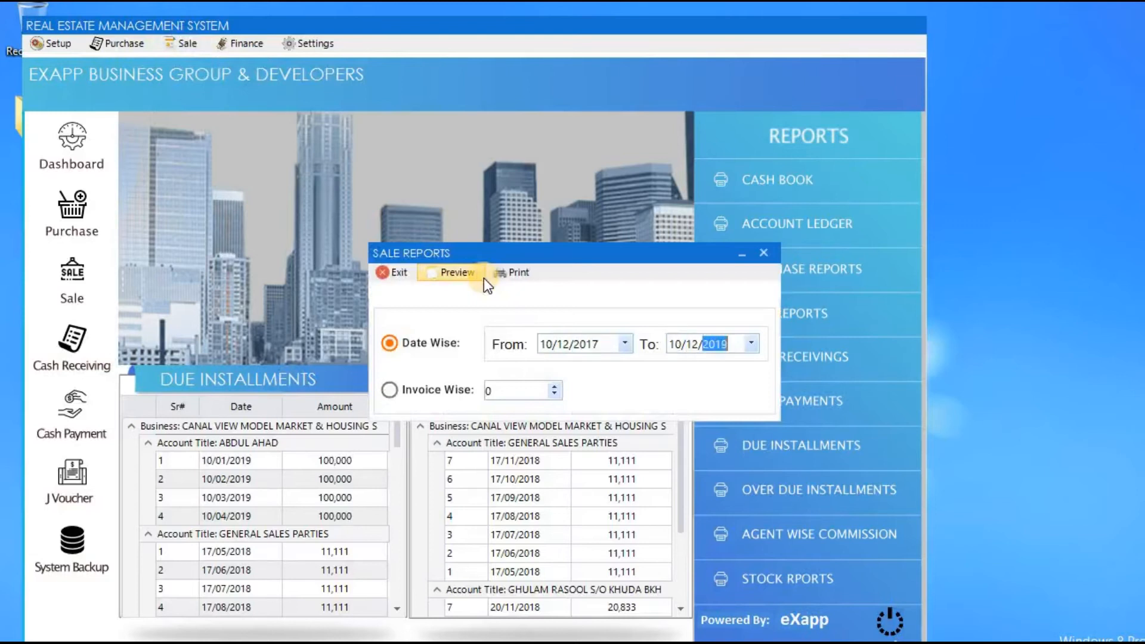
Preview the sale invoices report listing all three invoices, then close it.
left_click(456, 275)
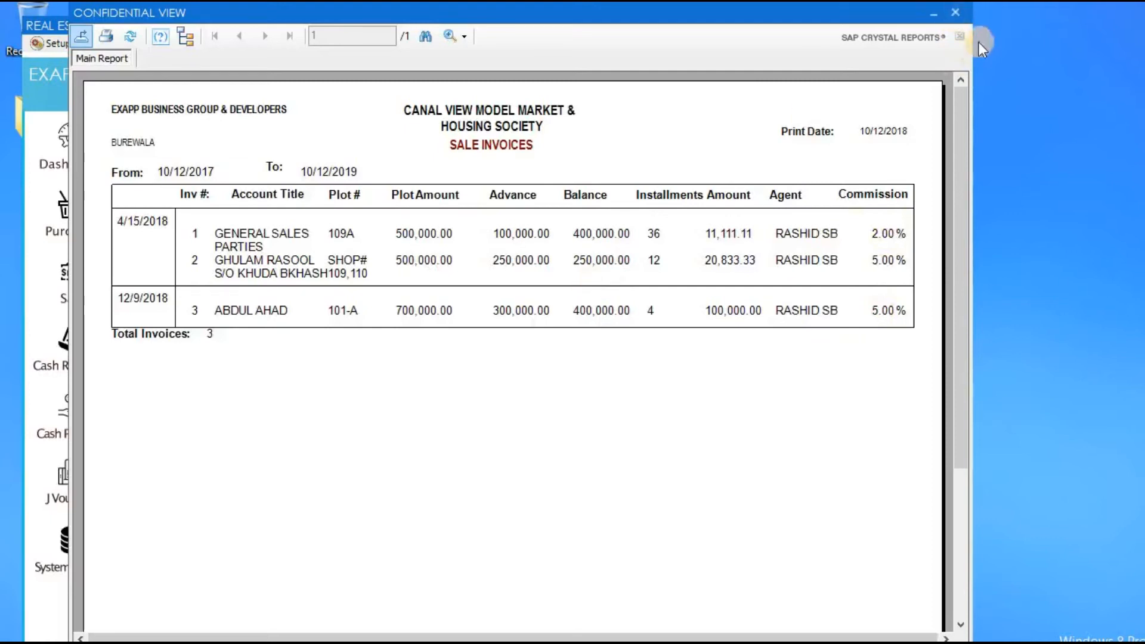
left_click(955, 14)
left_click(398, 273)
left_click(181, 45)
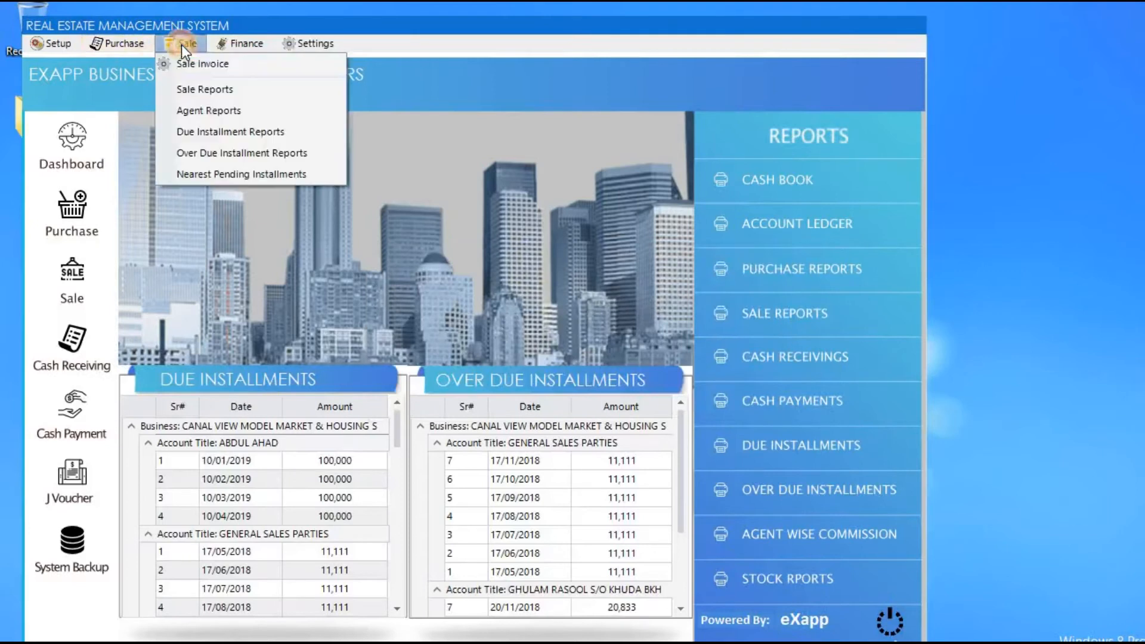
Generate the Agent Commission Report for agent 1 with the end year set to 2019.
left_click(266, 109)
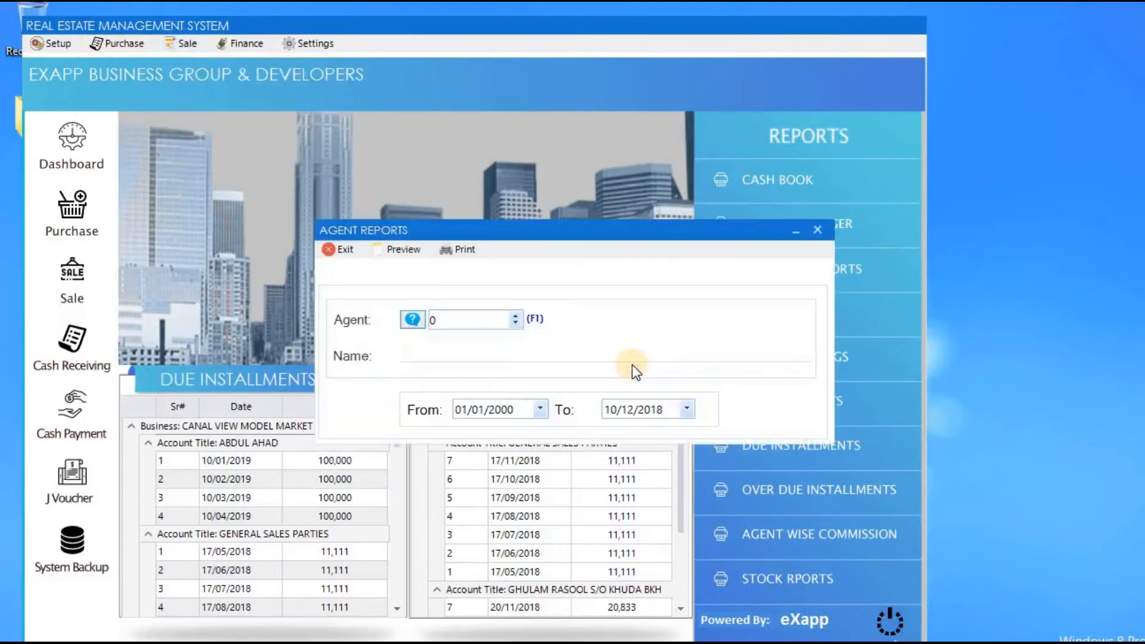
key("F1")
key("Return")
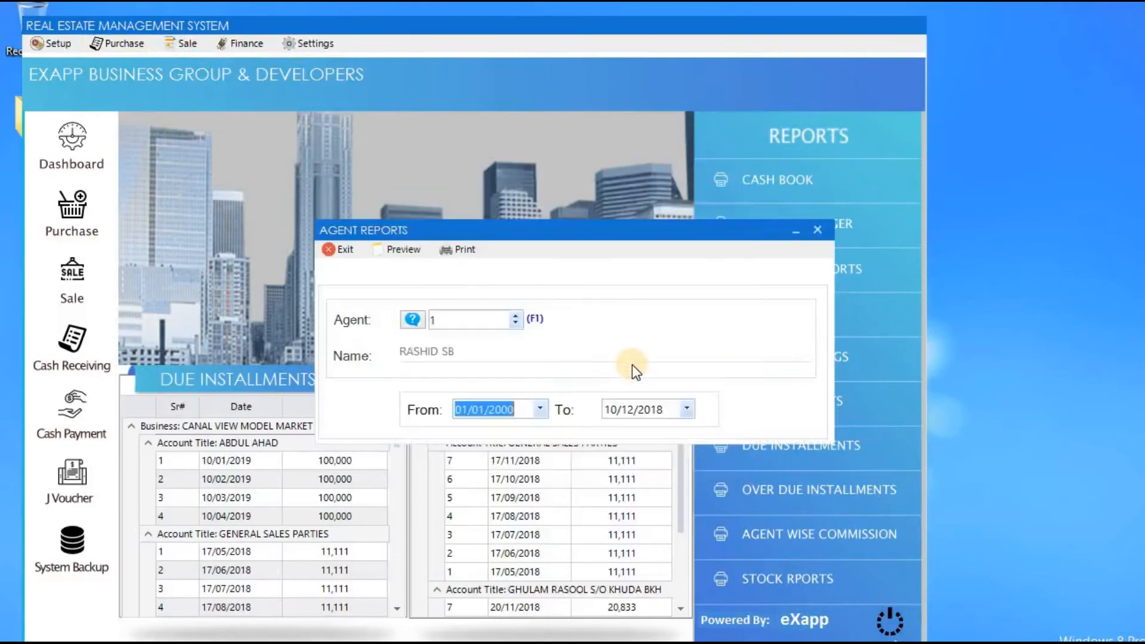
key("Return")
key("Right")
key("Right")
key("Up")
key("Return")
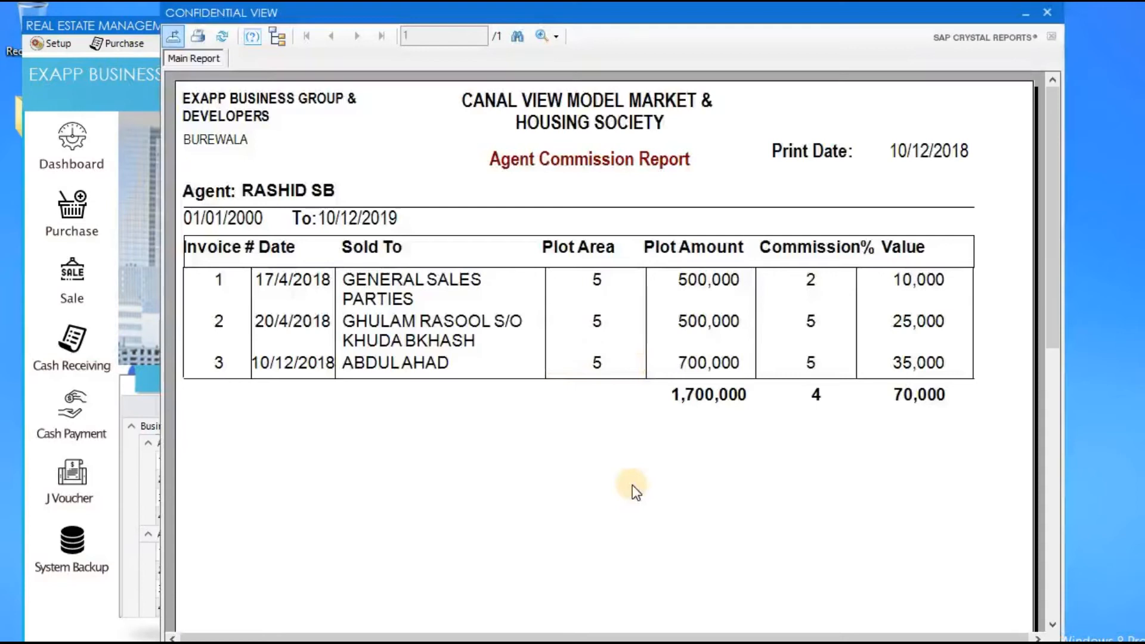
Check the agent name and the 70,000 commission total, then close the report and Agent Reports window.
left_click(307, 187)
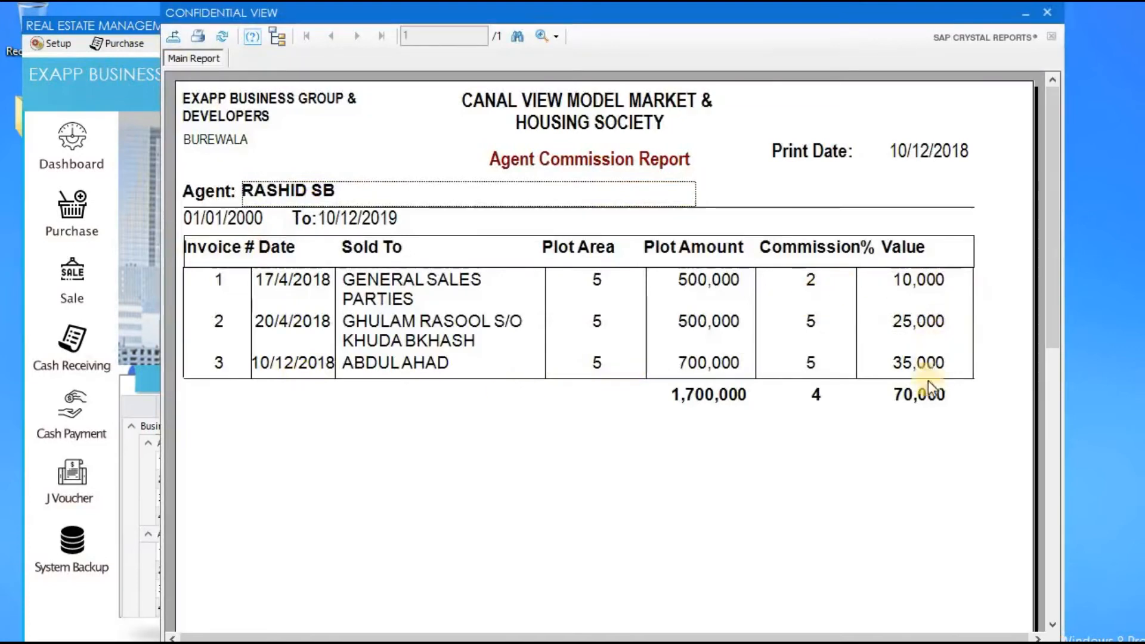
left_click(927, 400)
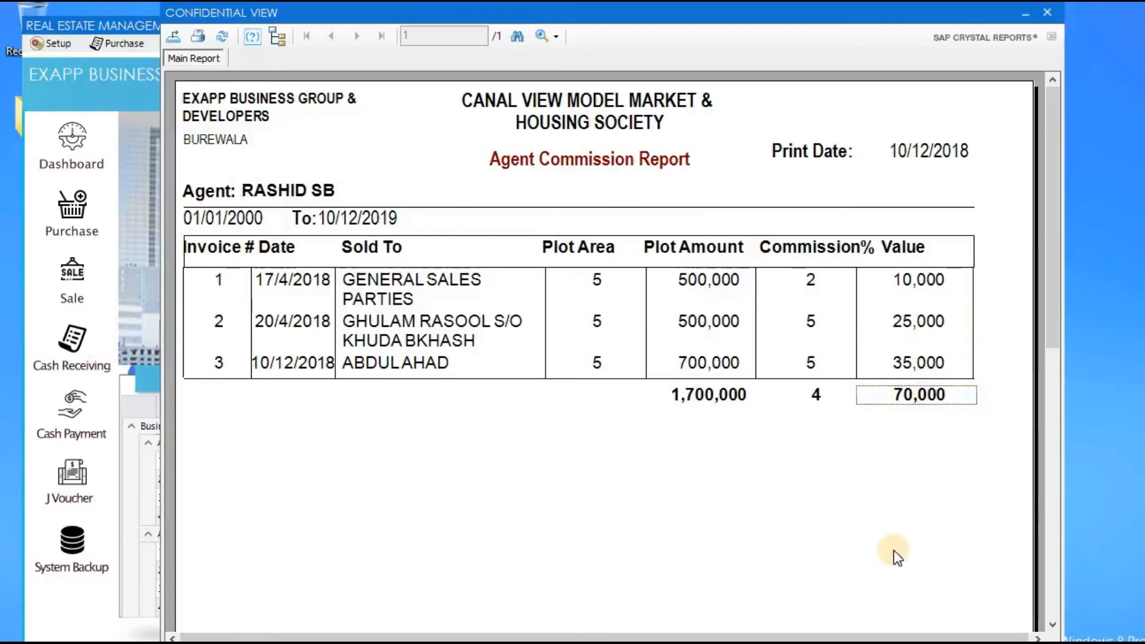
left_click(1049, 13)
left_click(337, 248)
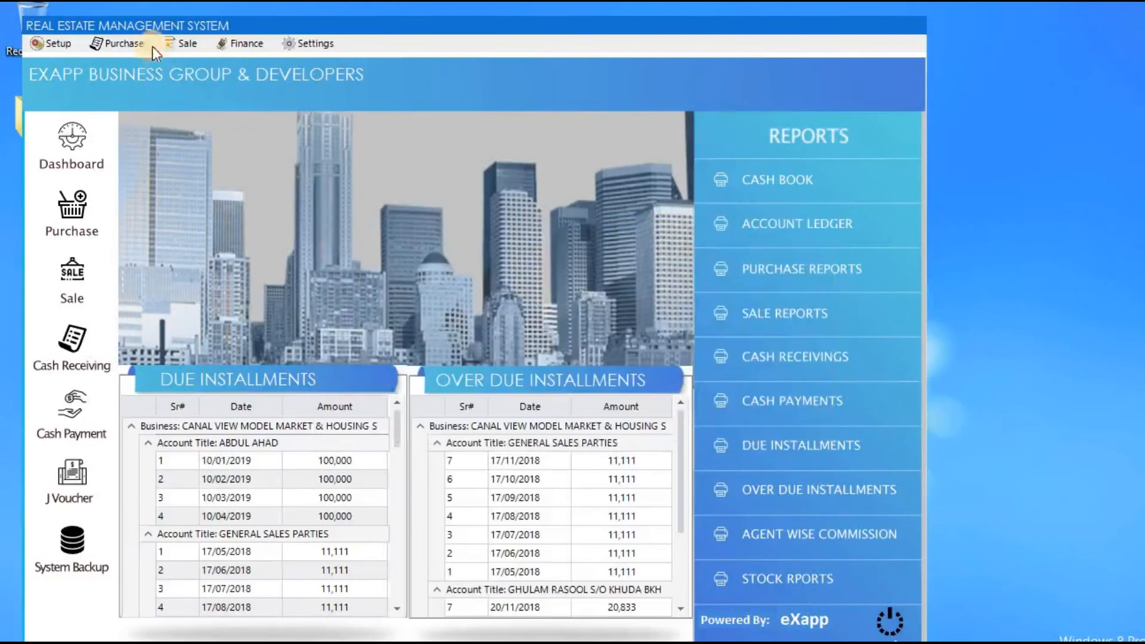
Open the Nearest Collections list and collapse and re-expand its account groups.
left_click(181, 43)
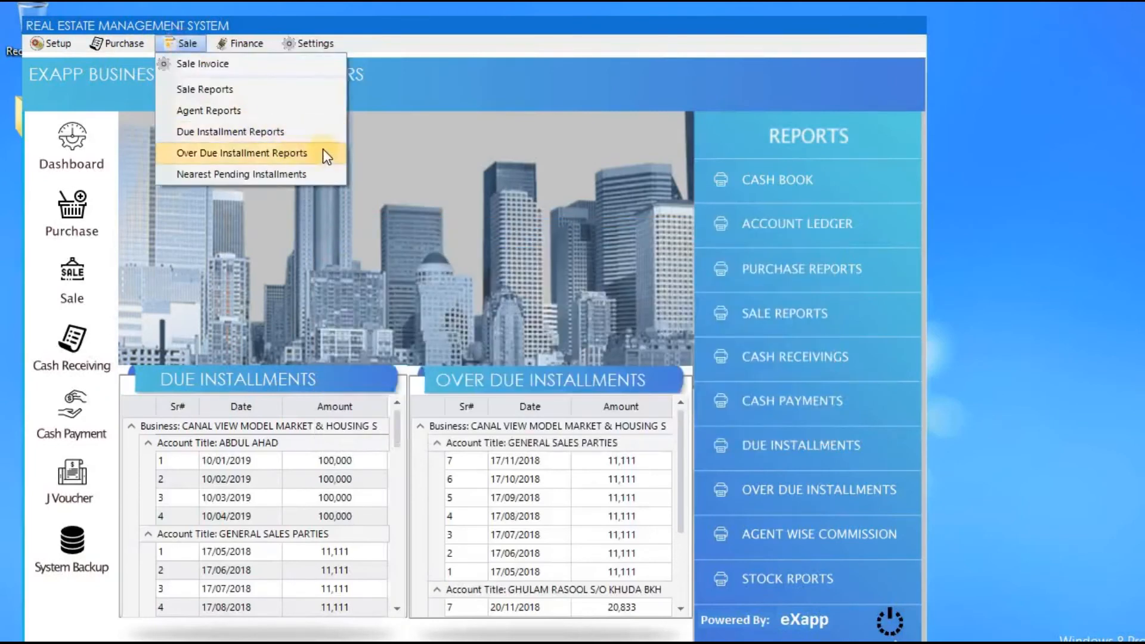
left_click(317, 173)
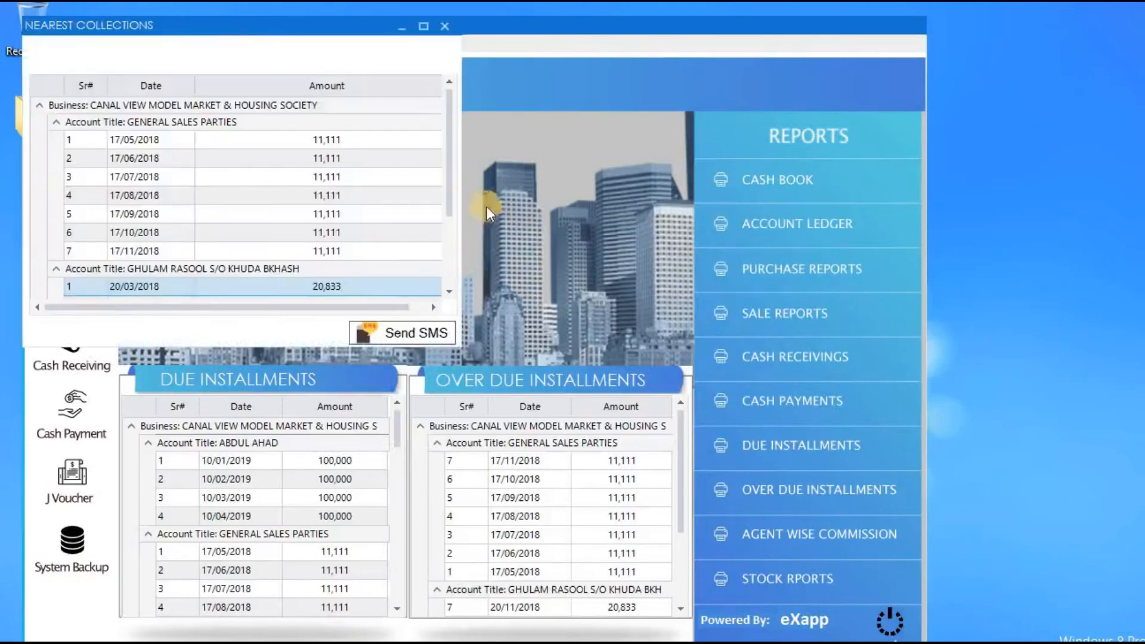
left_click(57, 125)
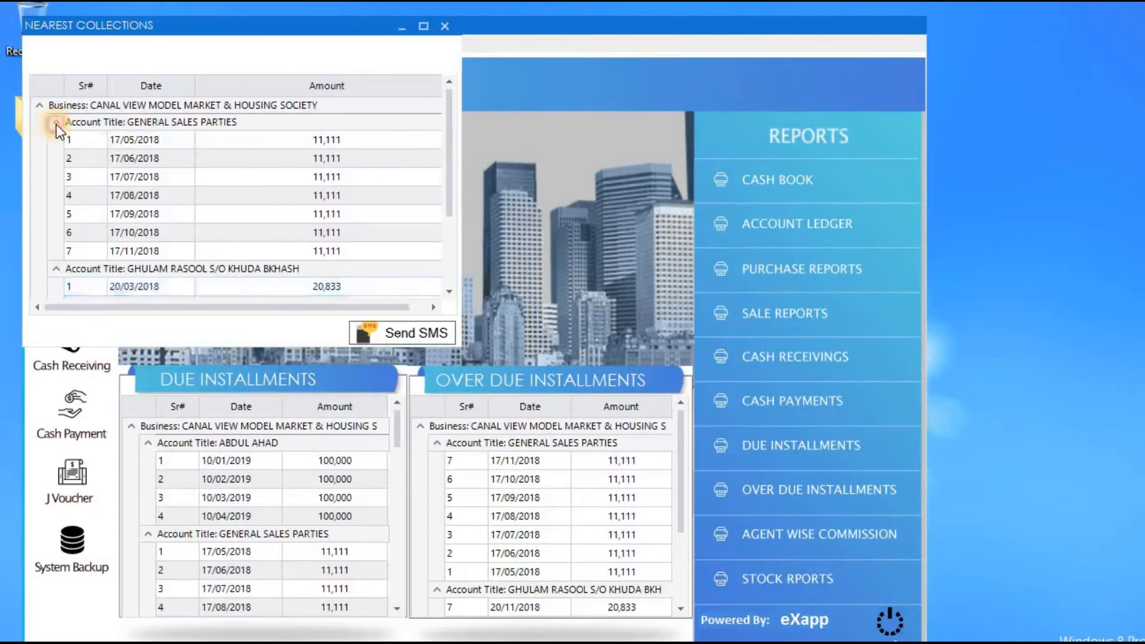
left_click(55, 138)
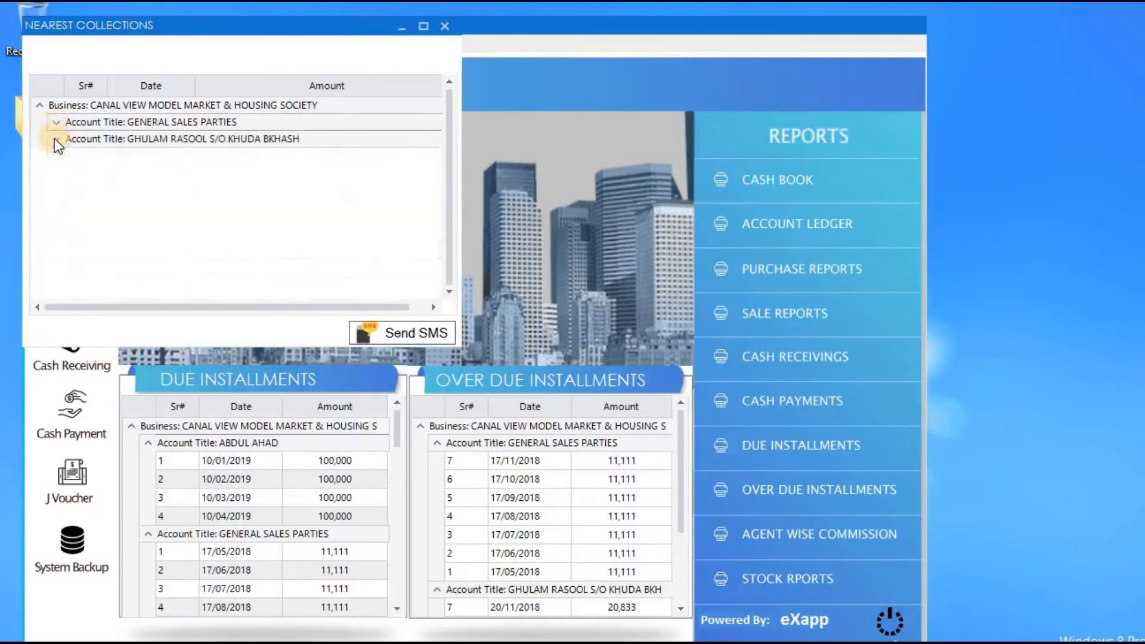
left_click(55, 139)
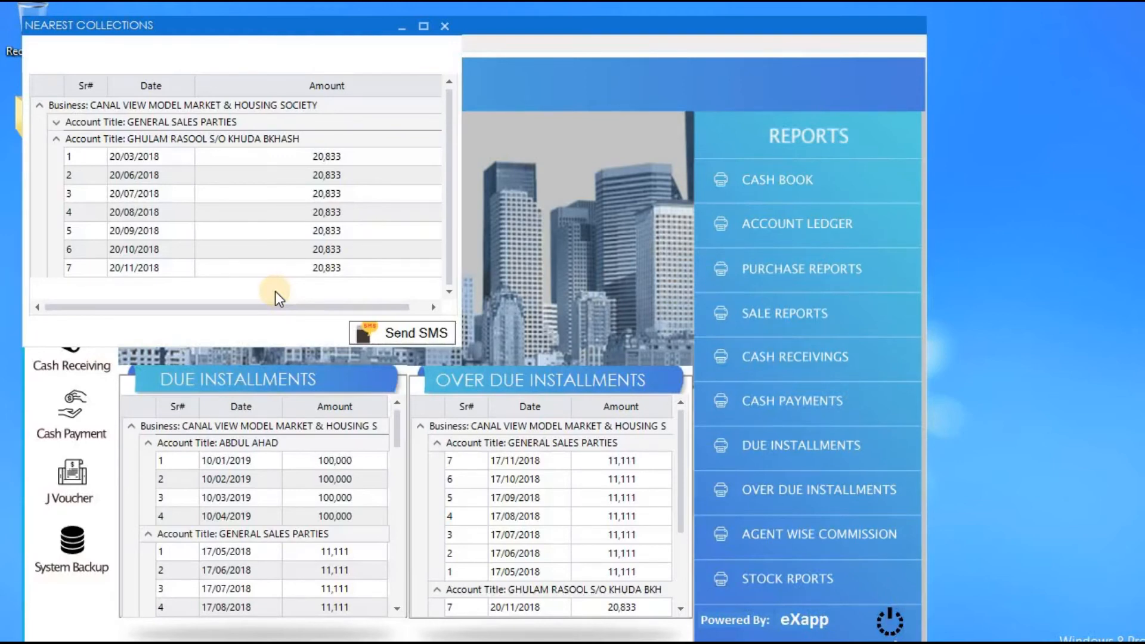
Move the collections window to the centre, toggle the GENERAL SALES PARTIES rows, then close it.
left_click_drag(319, 26, 508, 92)
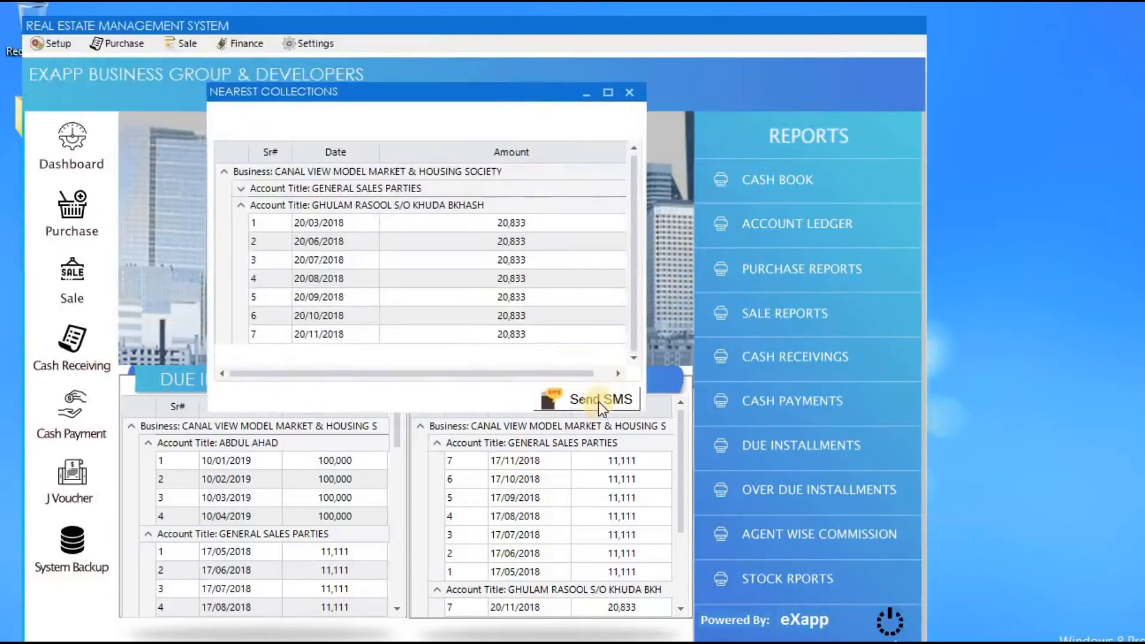
left_click(238, 205)
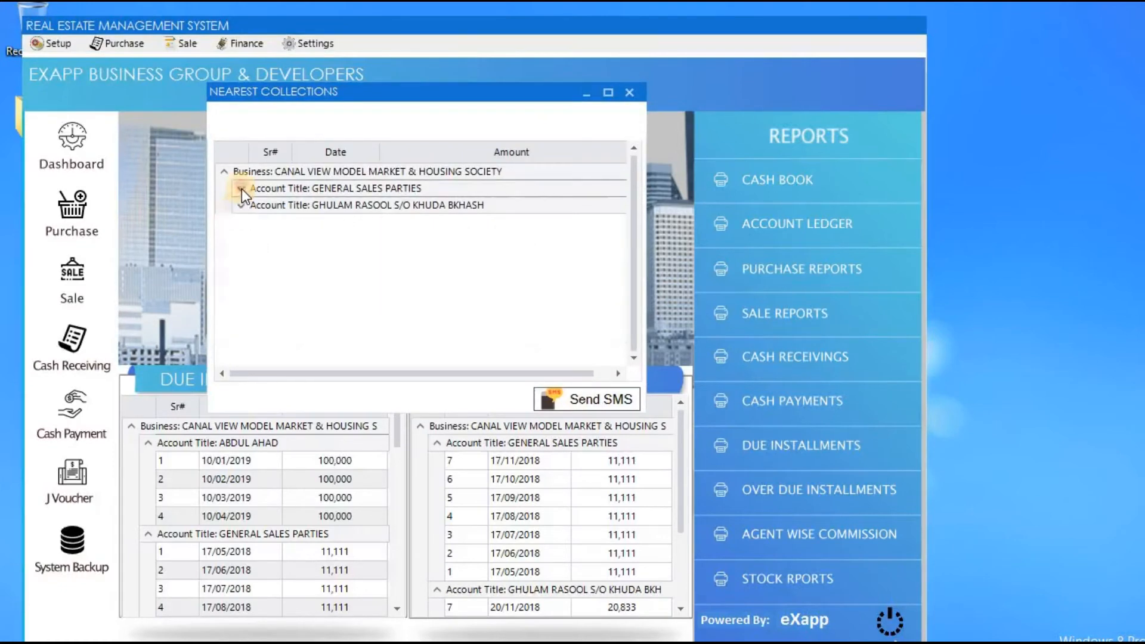
left_click(242, 189)
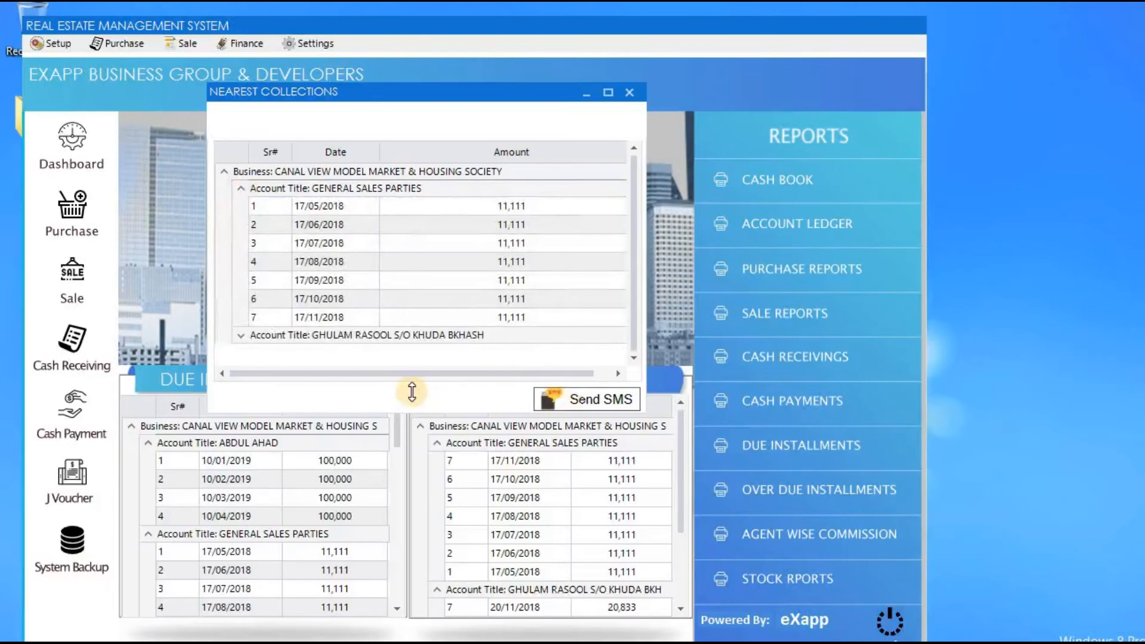
left_click(630, 93)
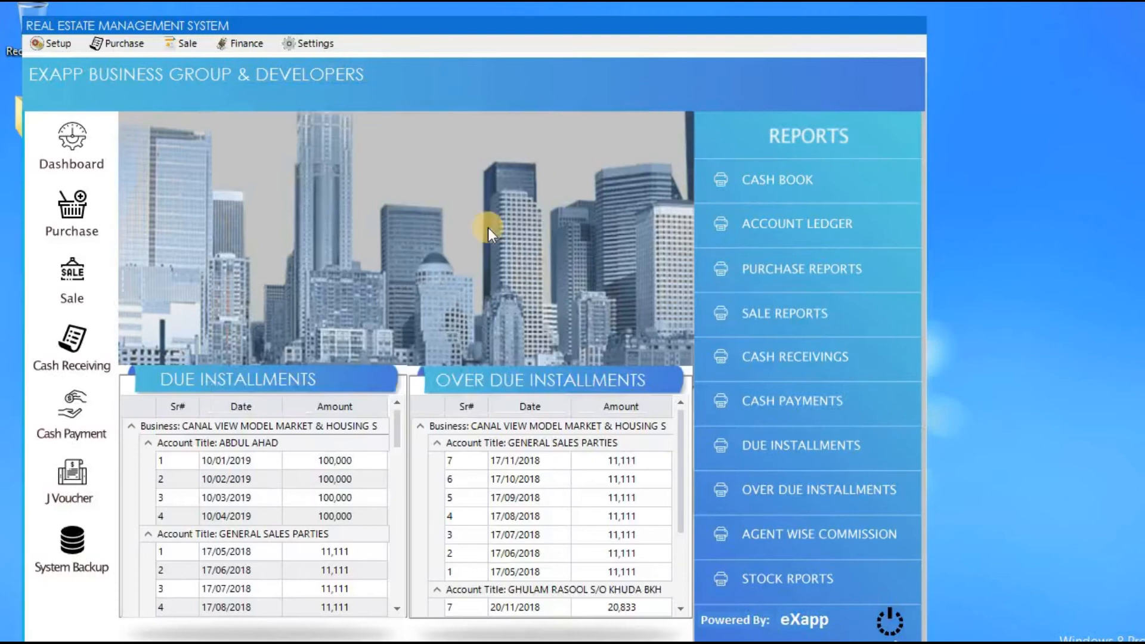
Start a new cash receiving voucher for the site, dated 02/01/2019.
left_click(98, 336)
key("Return")
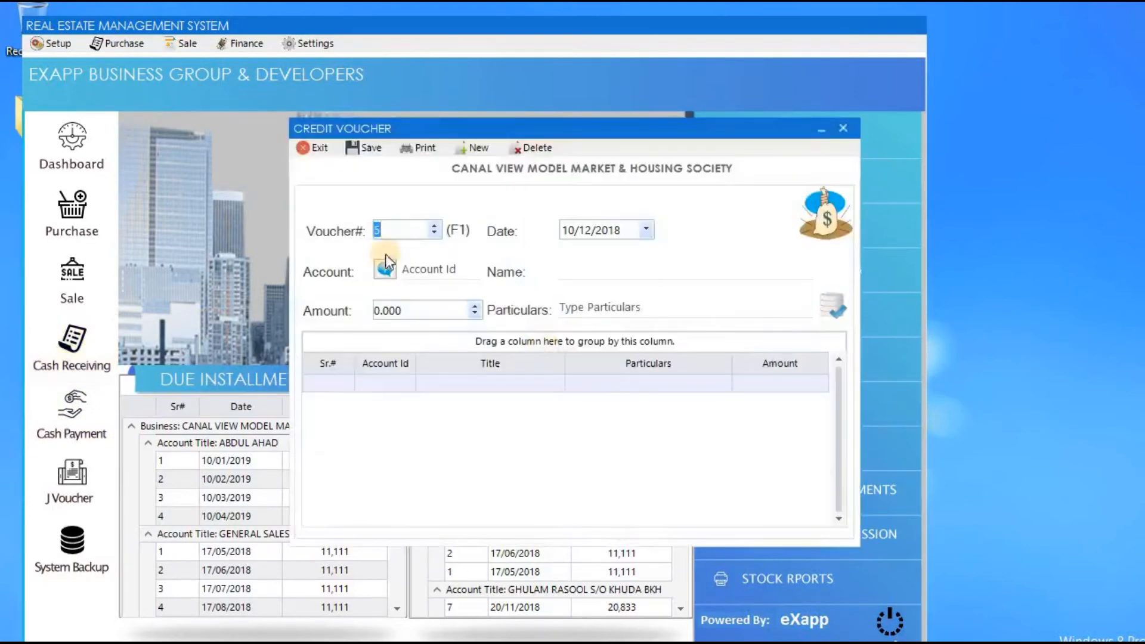
left_click(633, 238)
left_click_drag(523, 134, 677, 120)
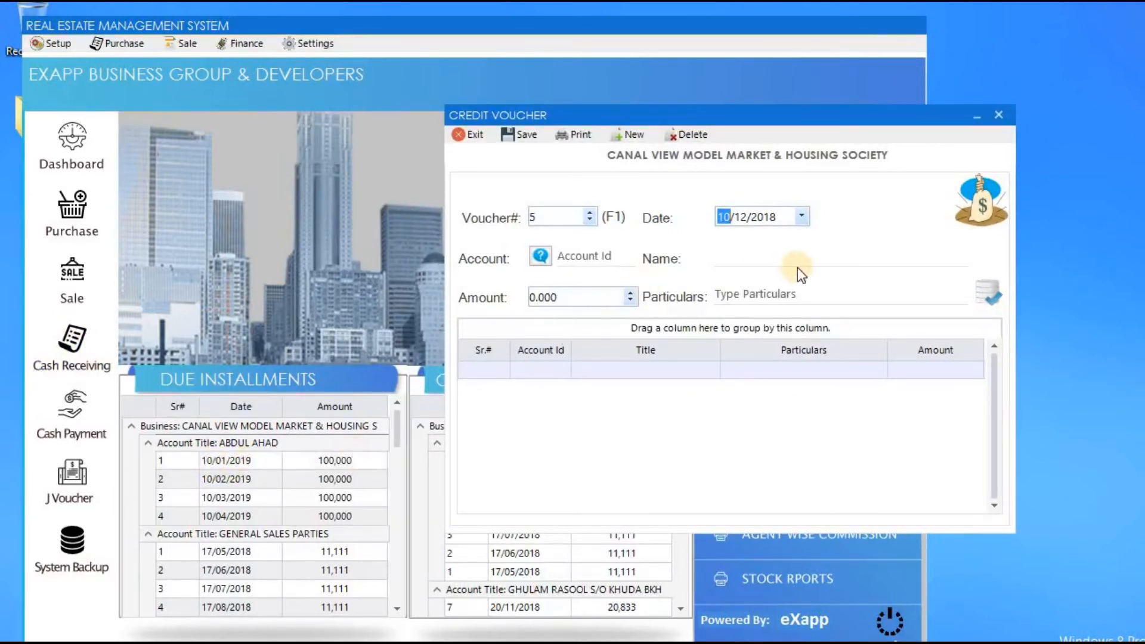
type("01")
type("02")
key("Right")
type("01")
key("Right")
type("2019")
key("Tab")
Receive 100,000 from the customer's account, add the line, and save the voucher.
key("Return")
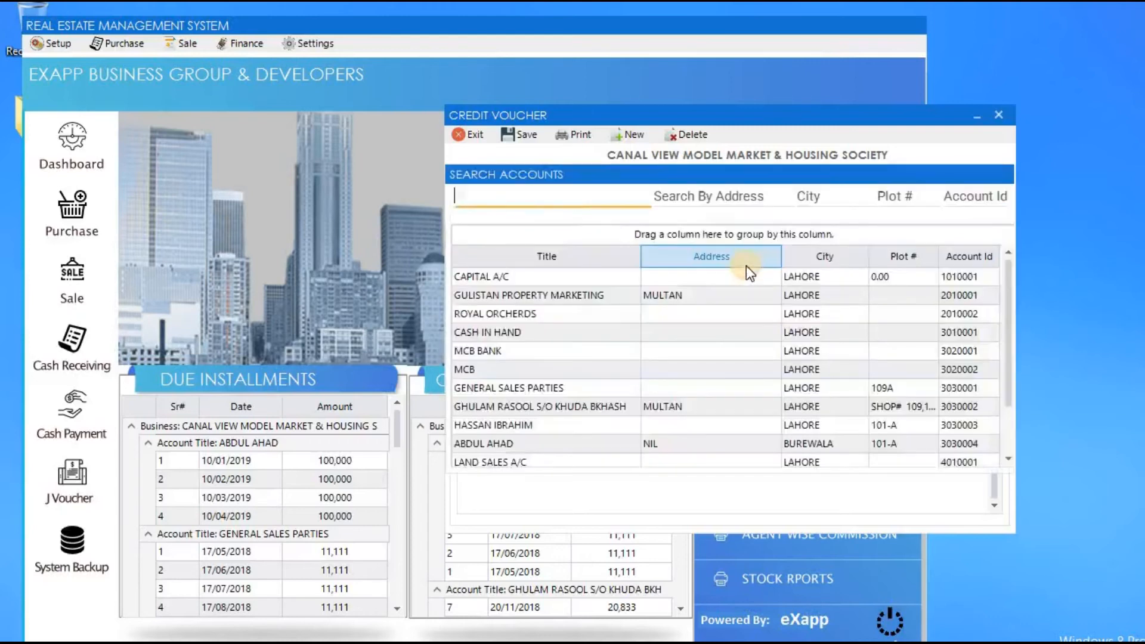
type("ABD")
double_click(746, 269)
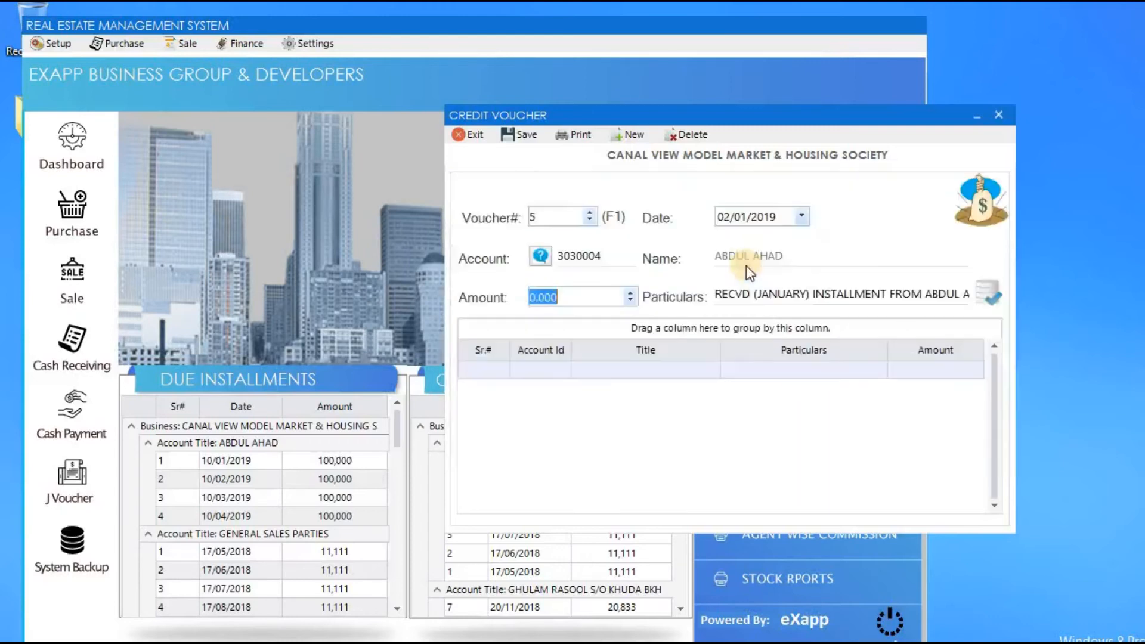
type("10")
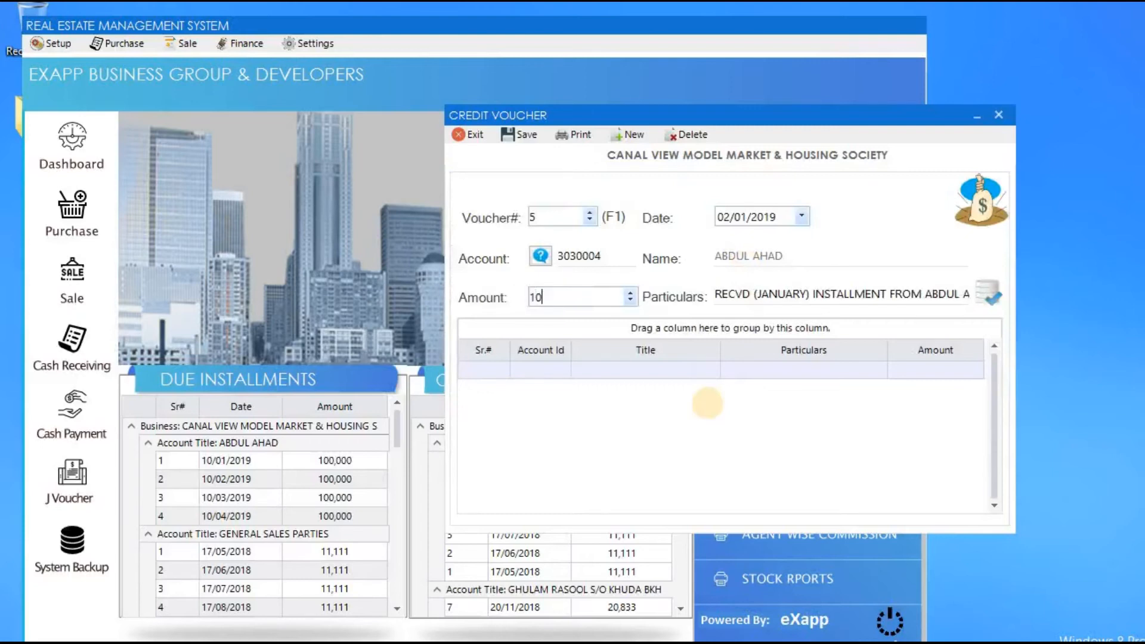
type("0,000000")
key("Return")
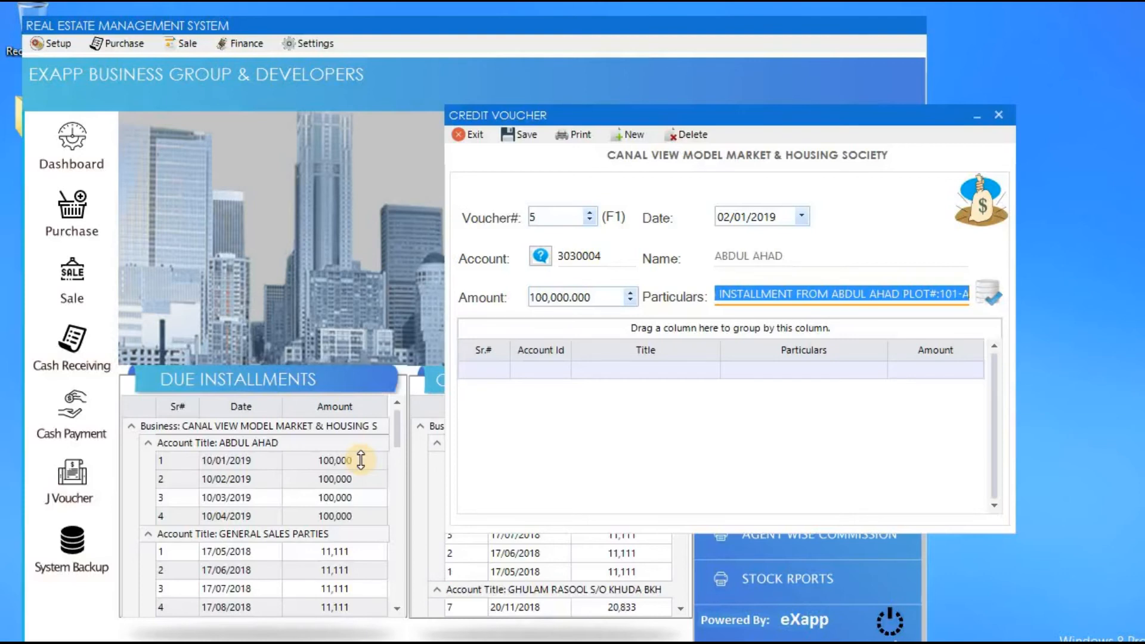
key("Return")
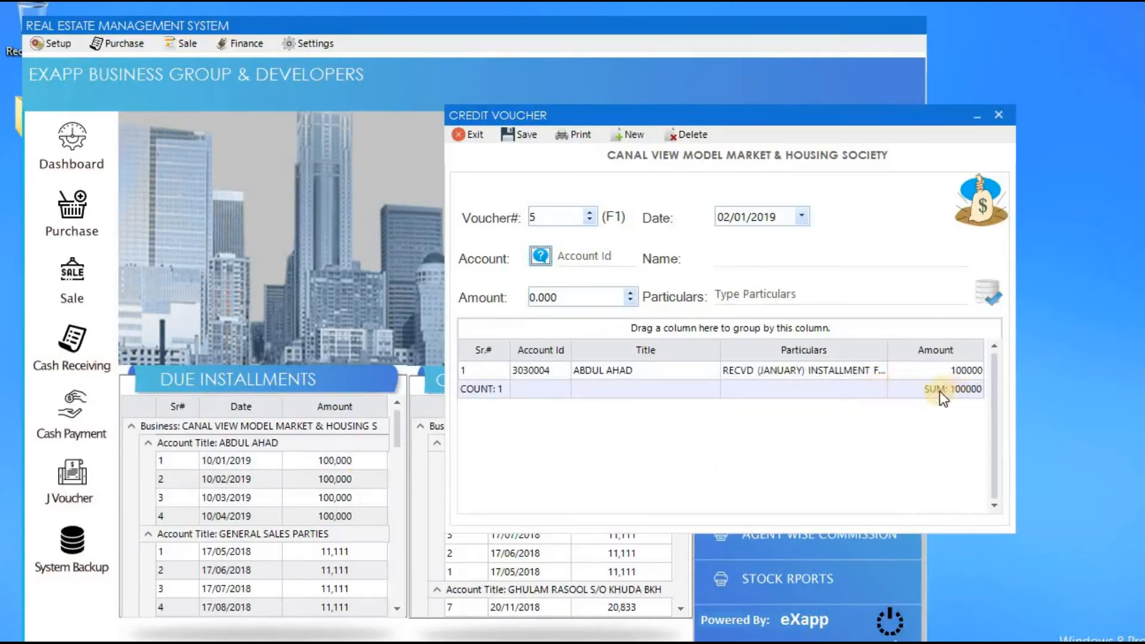
left_click(523, 134)
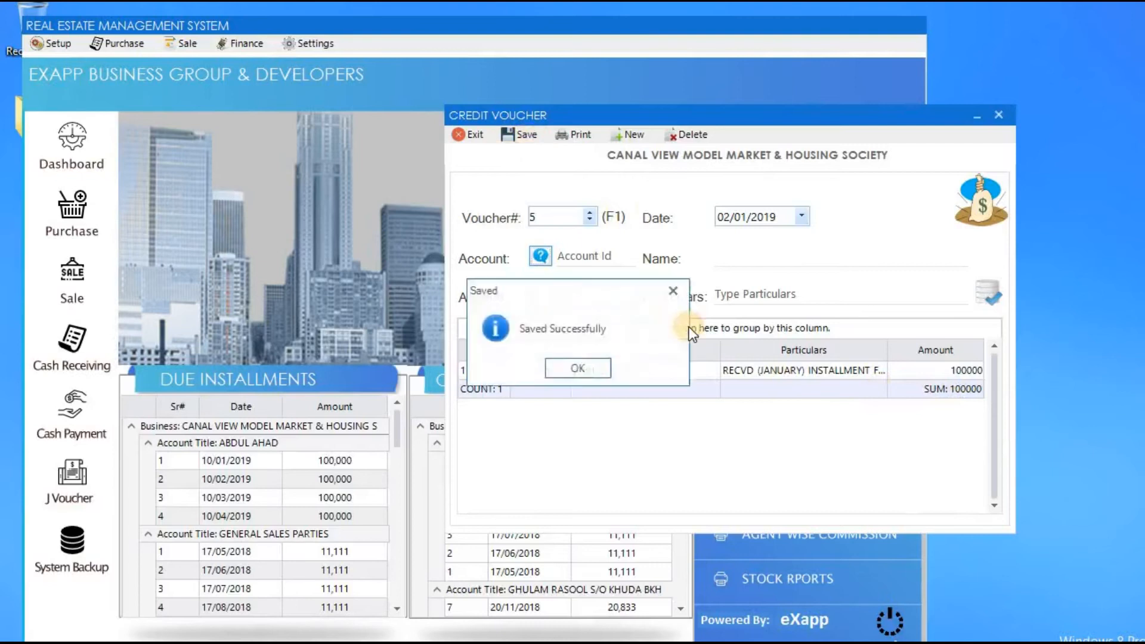
key("Return")
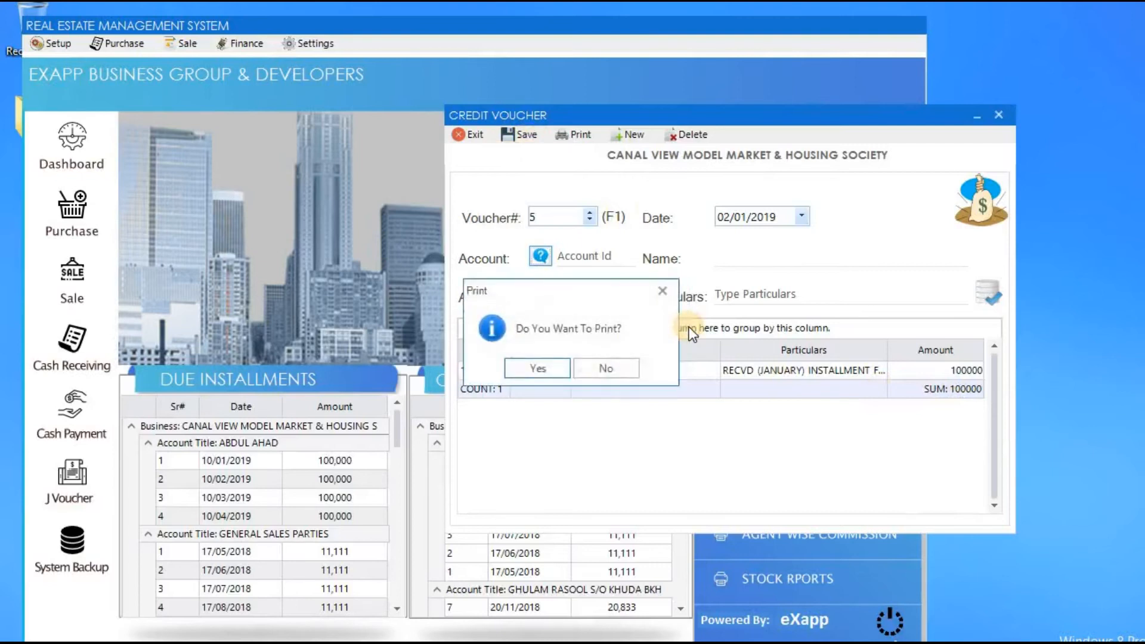
Print-preview credit voucher 5, check its account id and particulars, then close the preview and form.
key("Return")
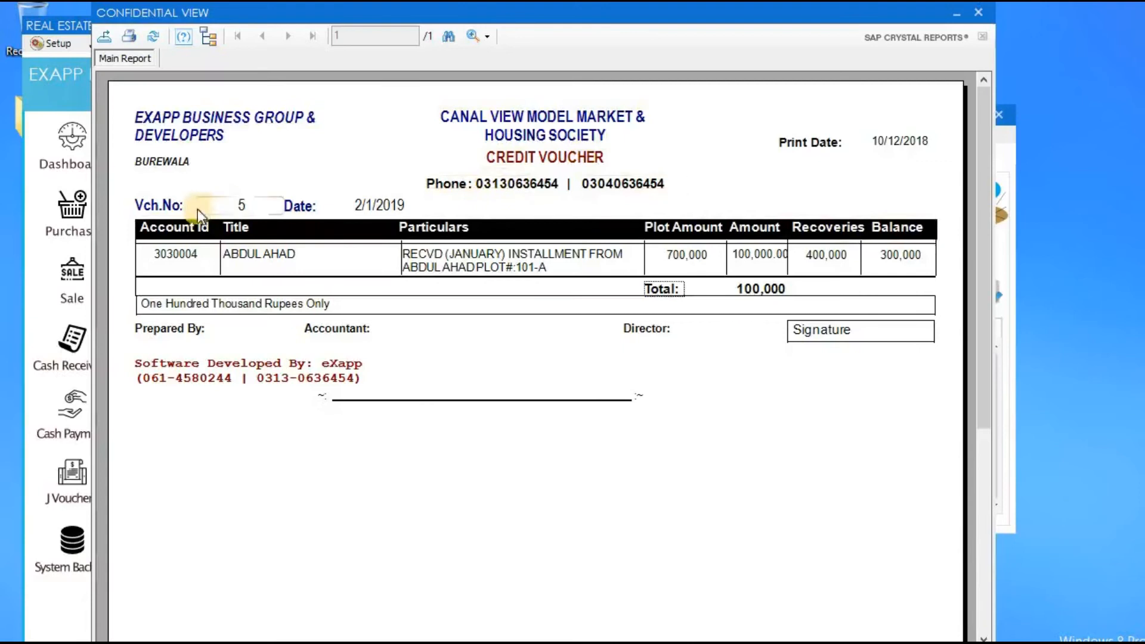
left_click(175, 262)
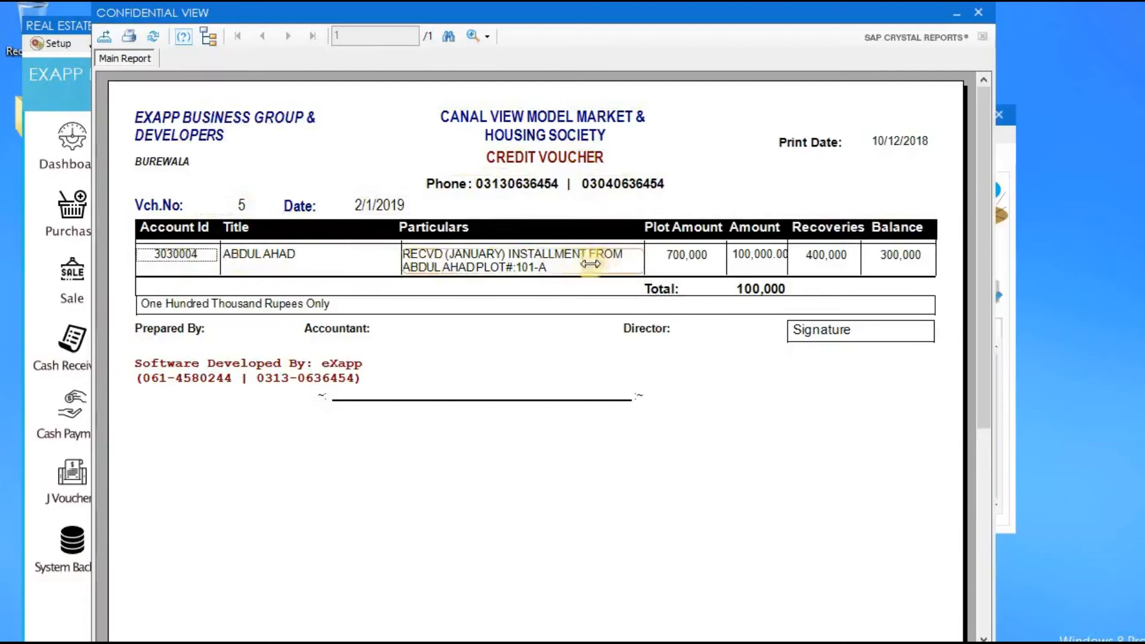
left_click(556, 271)
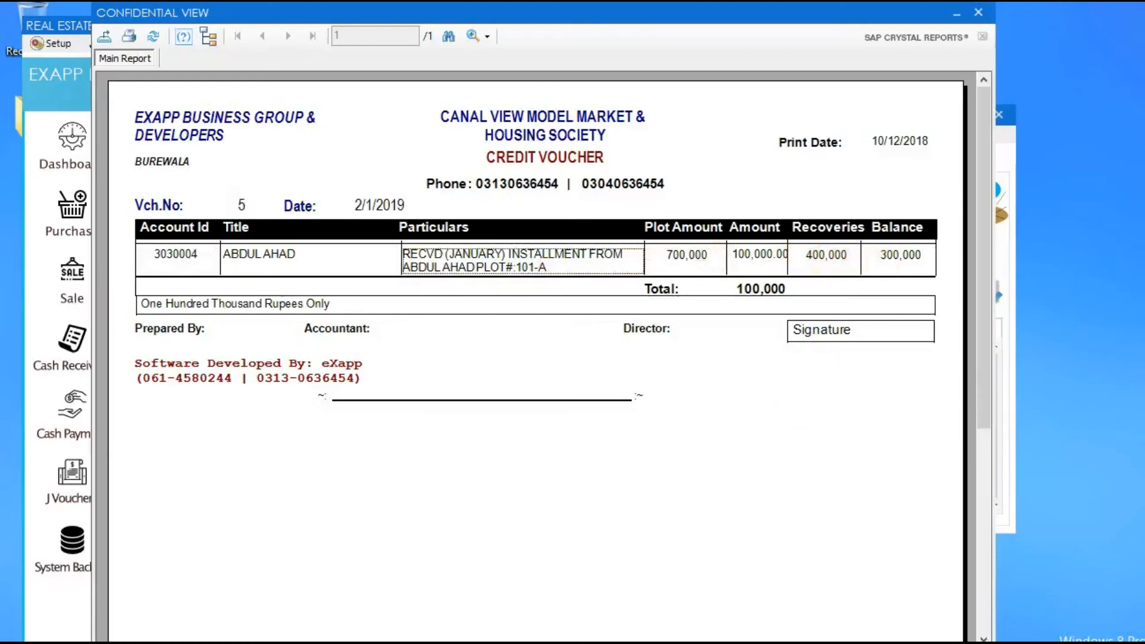
left_click(978, 13)
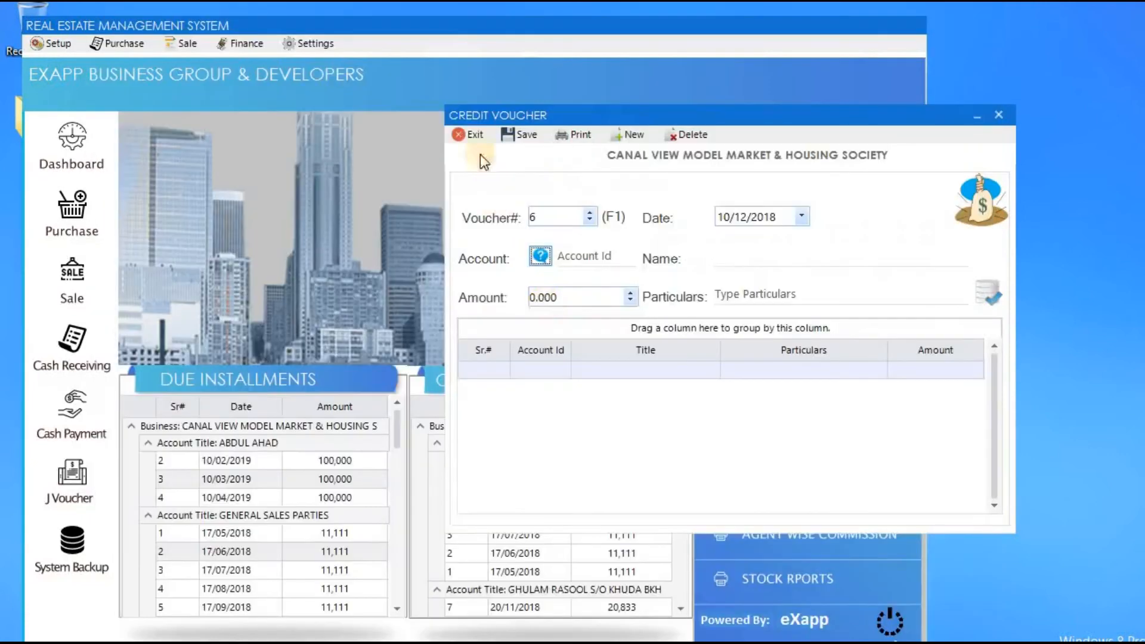
left_click(472, 135)
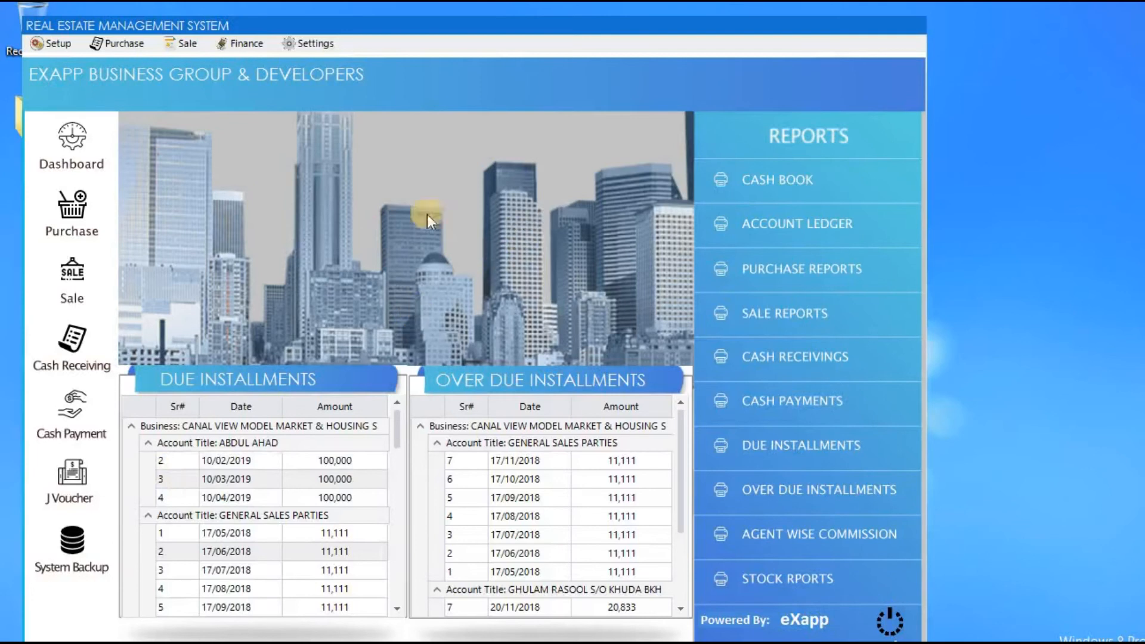
Start a new bank credit voucher and debit MCB BANK 100,000.
left_click(185, 46)
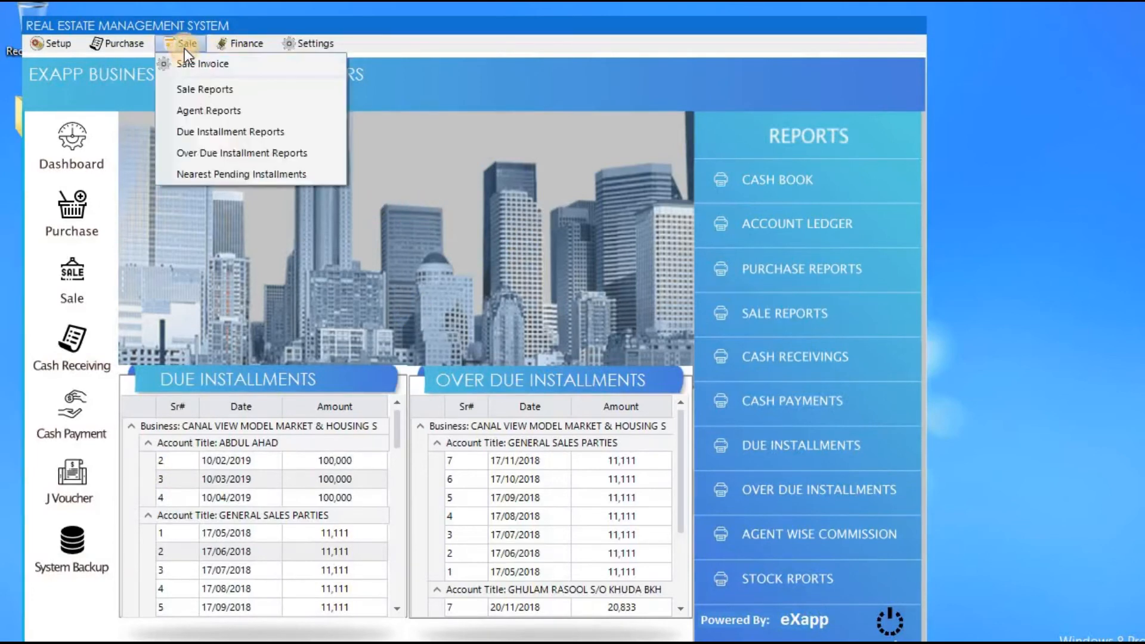
mouse_move(249, 44)
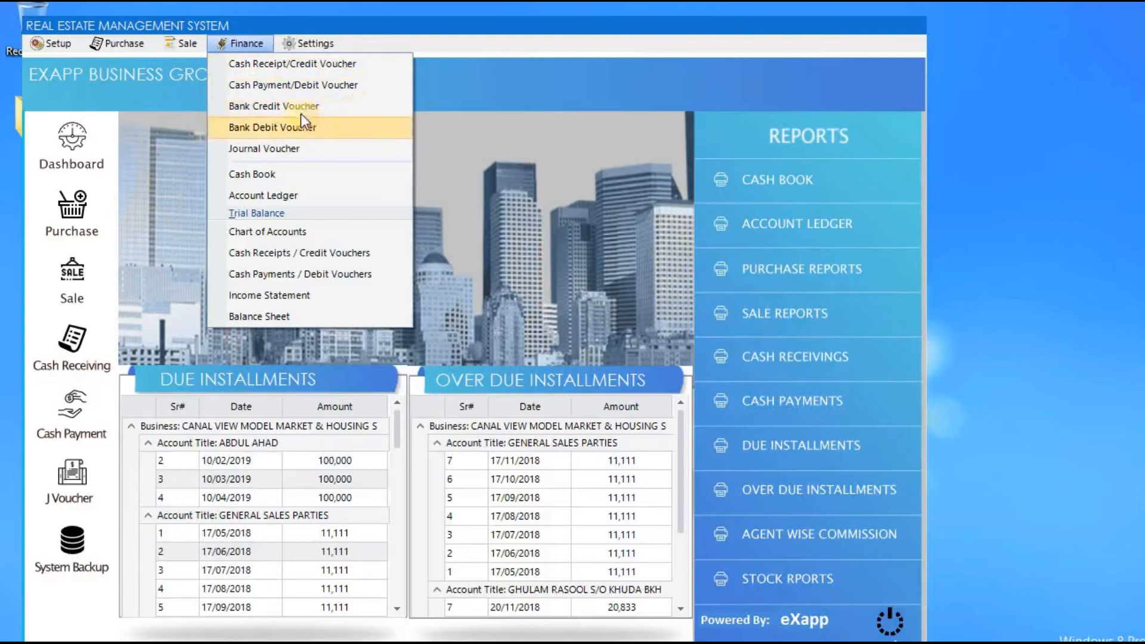
left_click(340, 111)
key("Return")
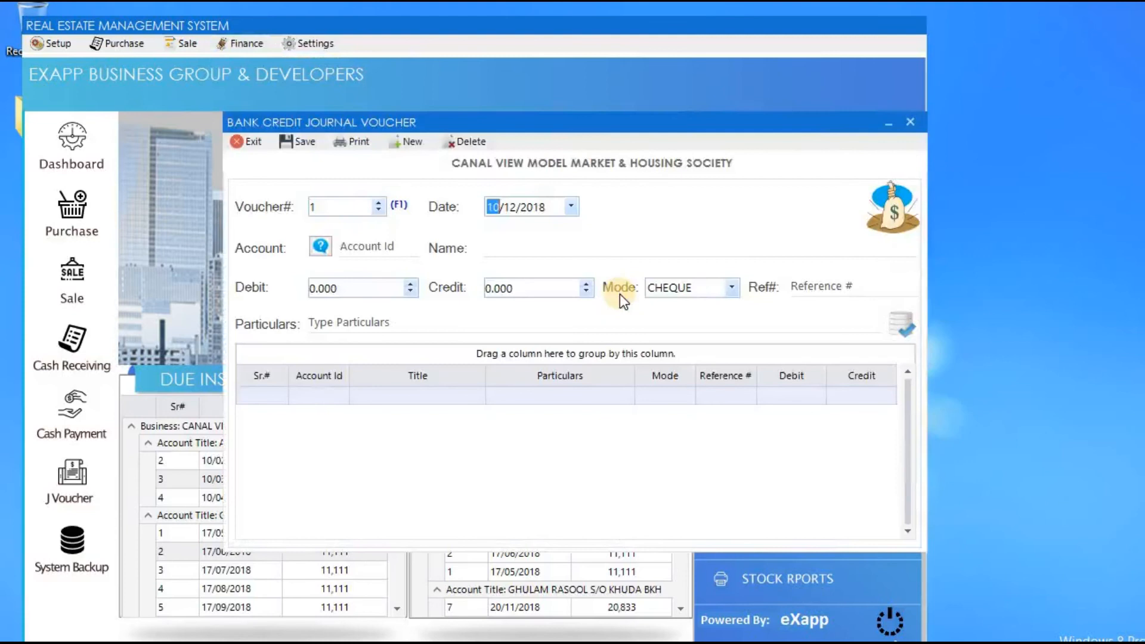
key("Tab")
key("Return")
type("MC")
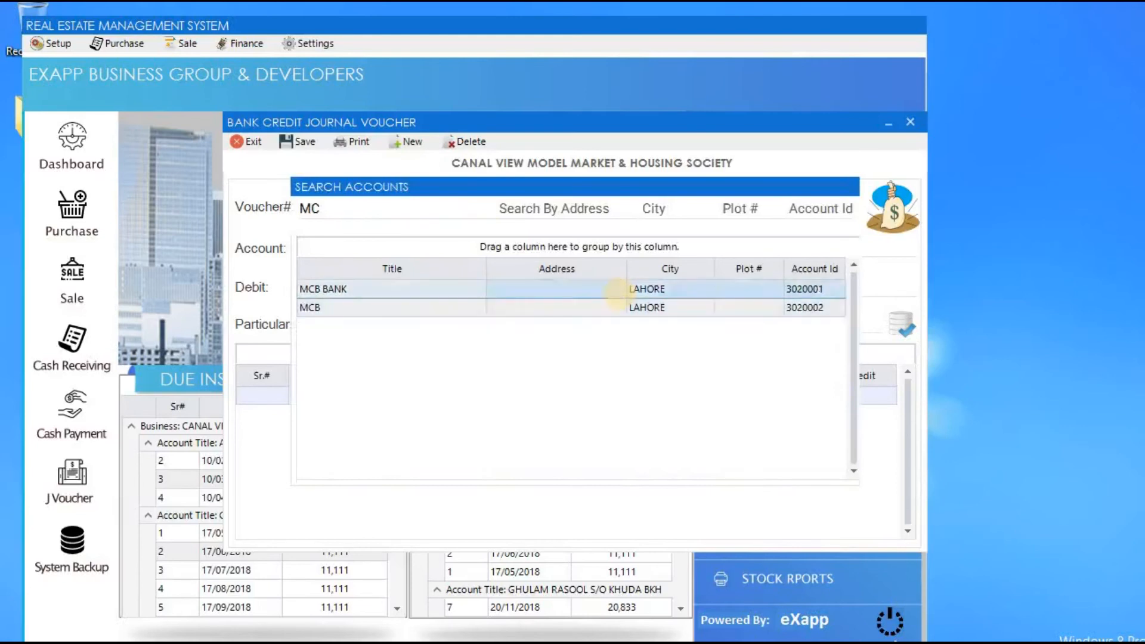
double_click(620, 291)
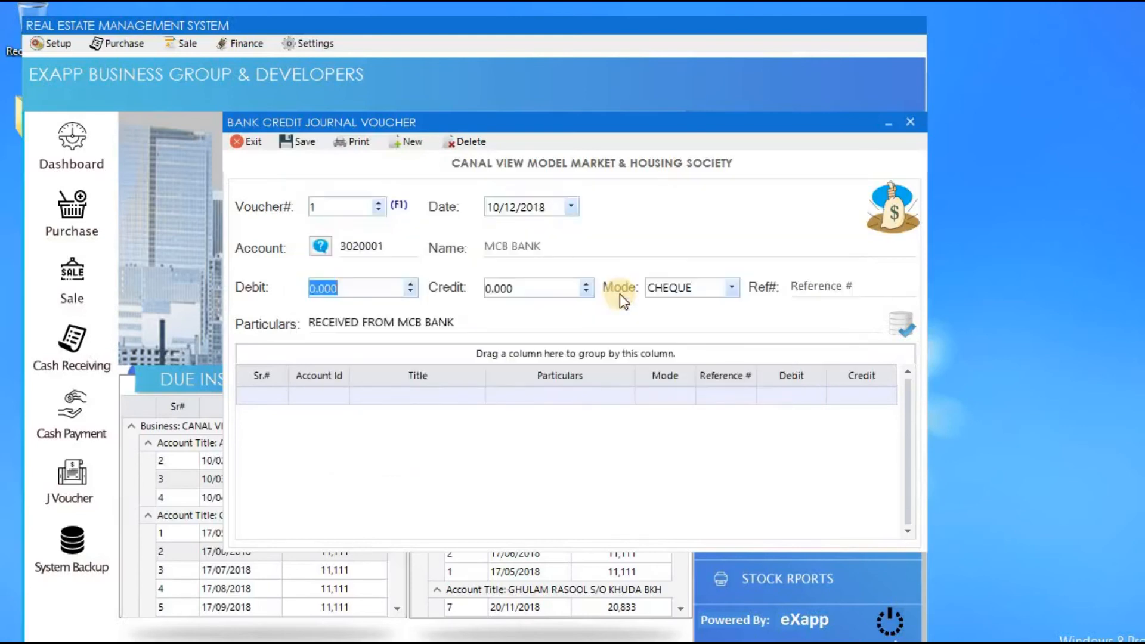
type("100,000")
key("Tab")
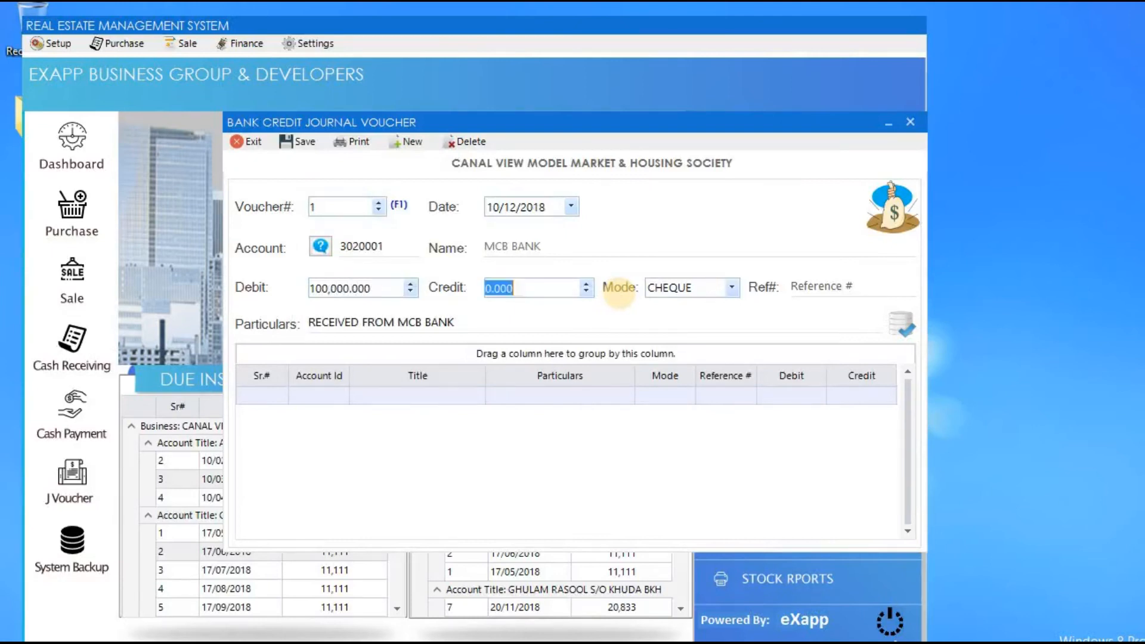
key("Tab")
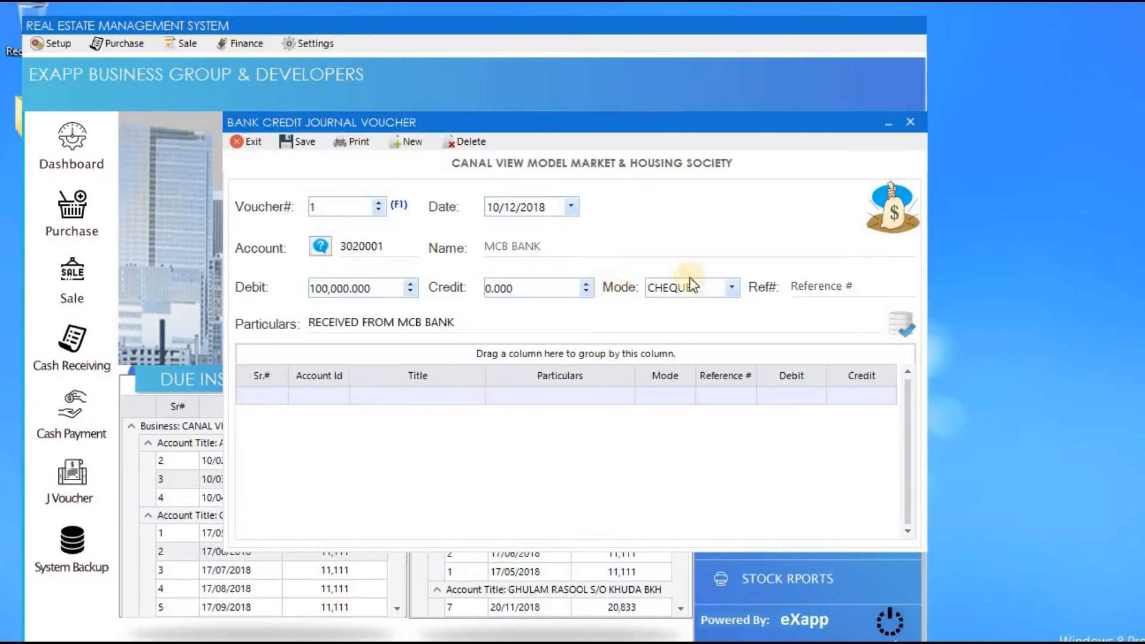
Keep CHEQUE mode, enter reference 10909090, and add the MCB BANK debit line.
left_click(731, 289)
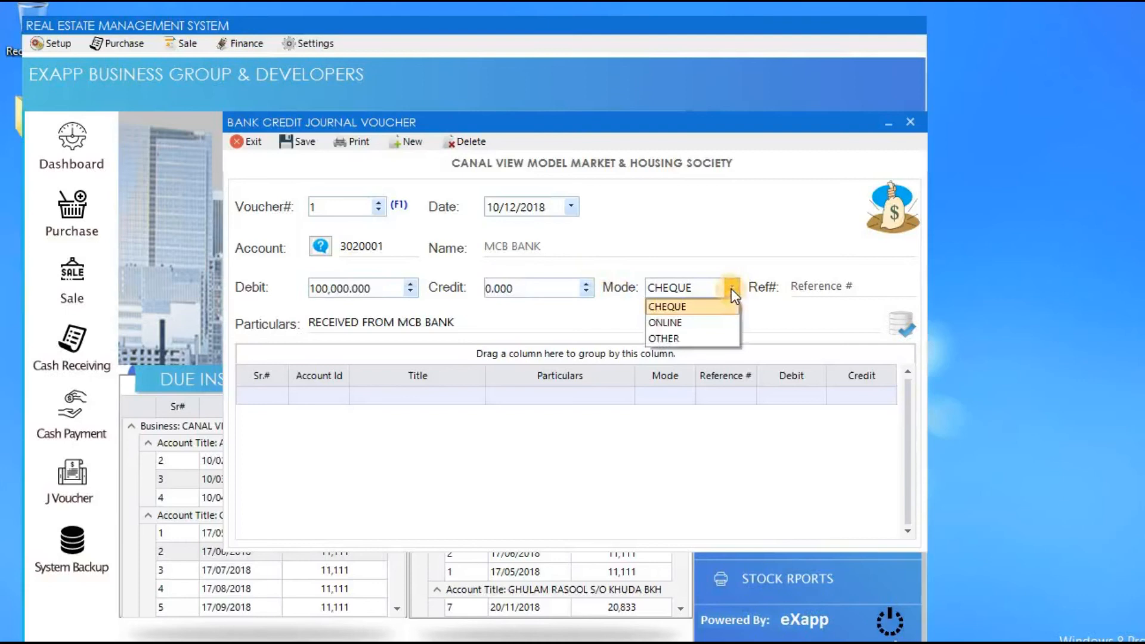
left_click(731, 289)
key("Tab")
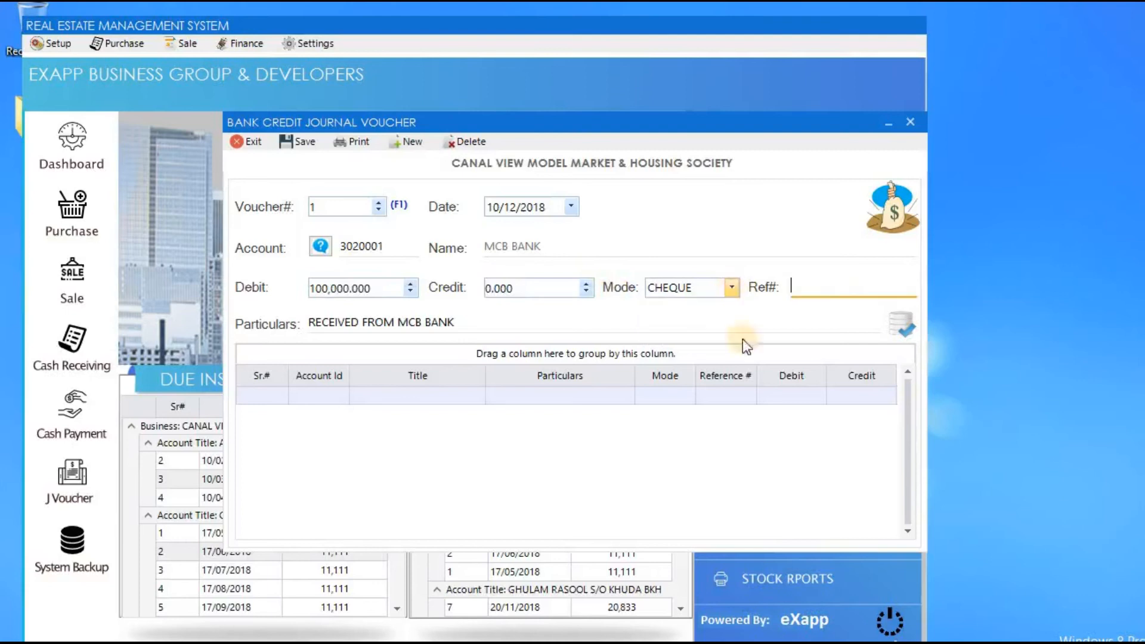
type("10909090")
key("Tab")
key("Return")
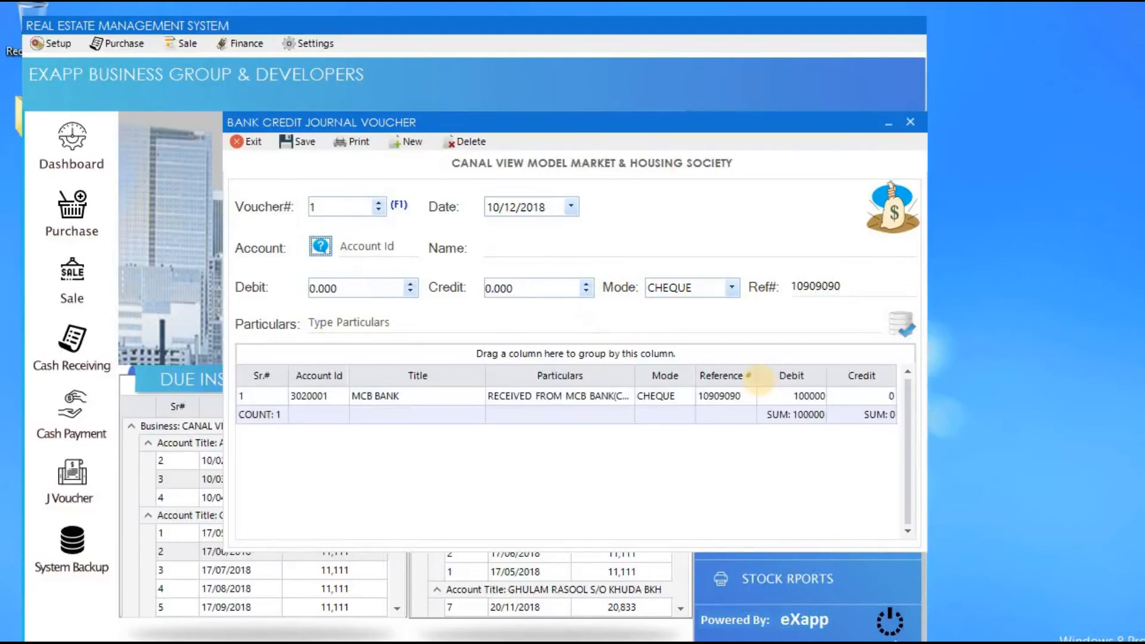
Credit the customer account 100000, then save and confirm the voucher.
key("Return")
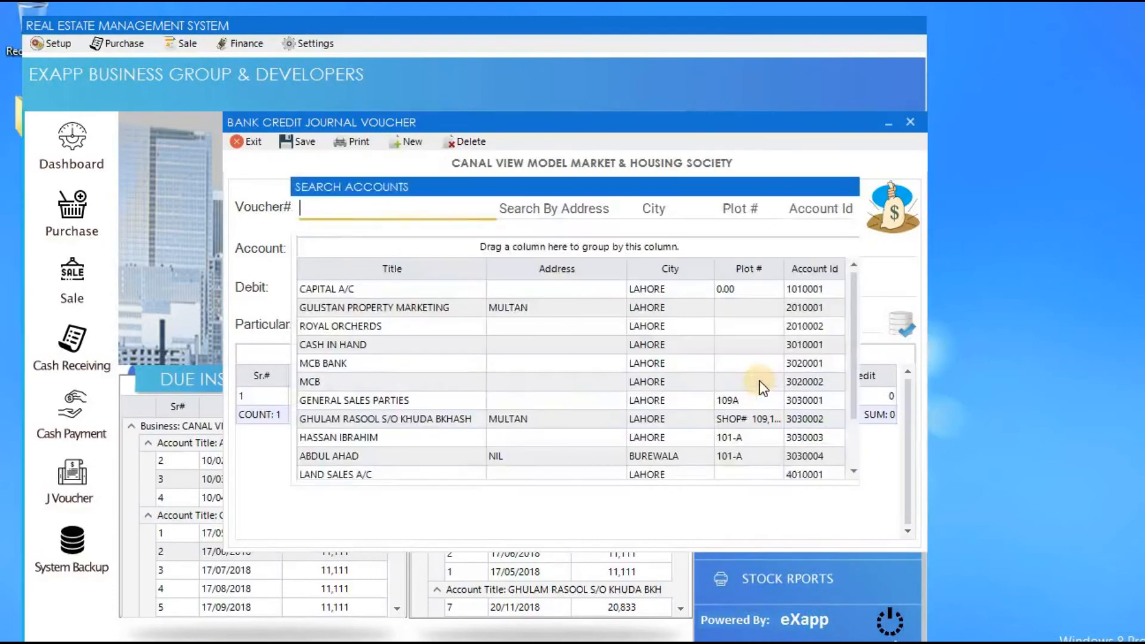
key("Down")
key("Down")
key("Down")
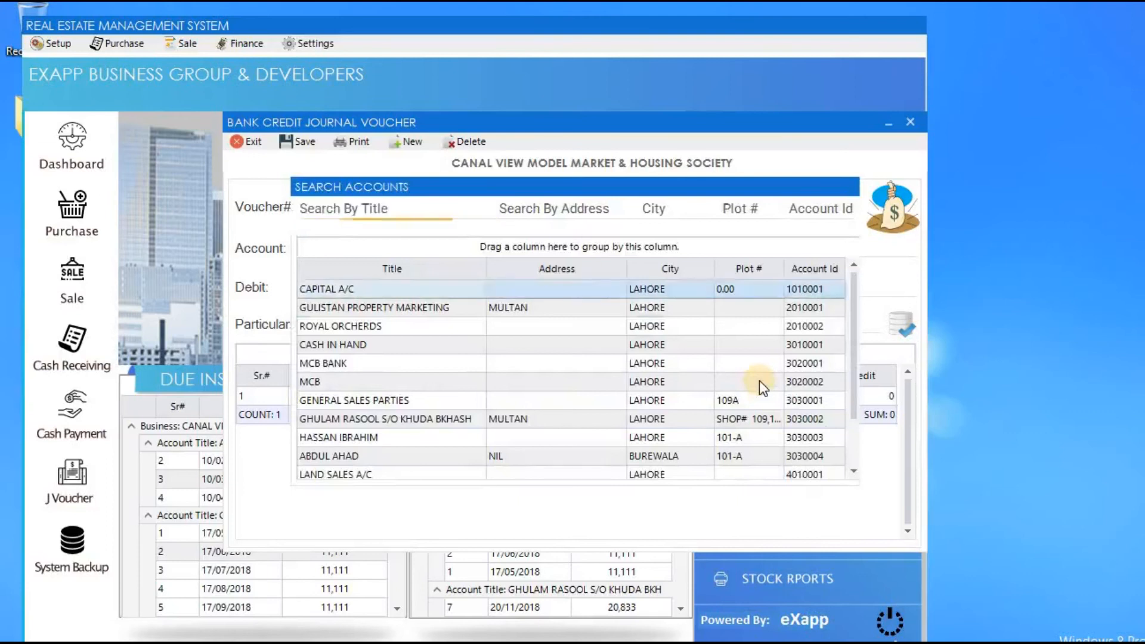
key("Down")
key("Down")
key("Down")
key("Down")
key("Down")
key("Down")
key("Down")
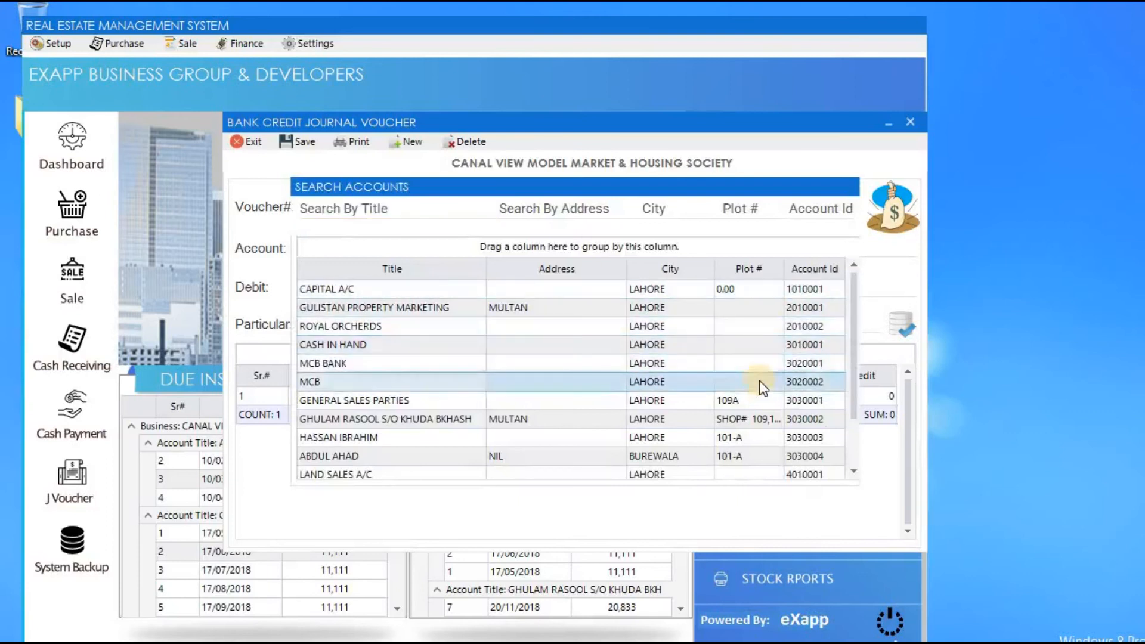
key("Return")
type("100000")
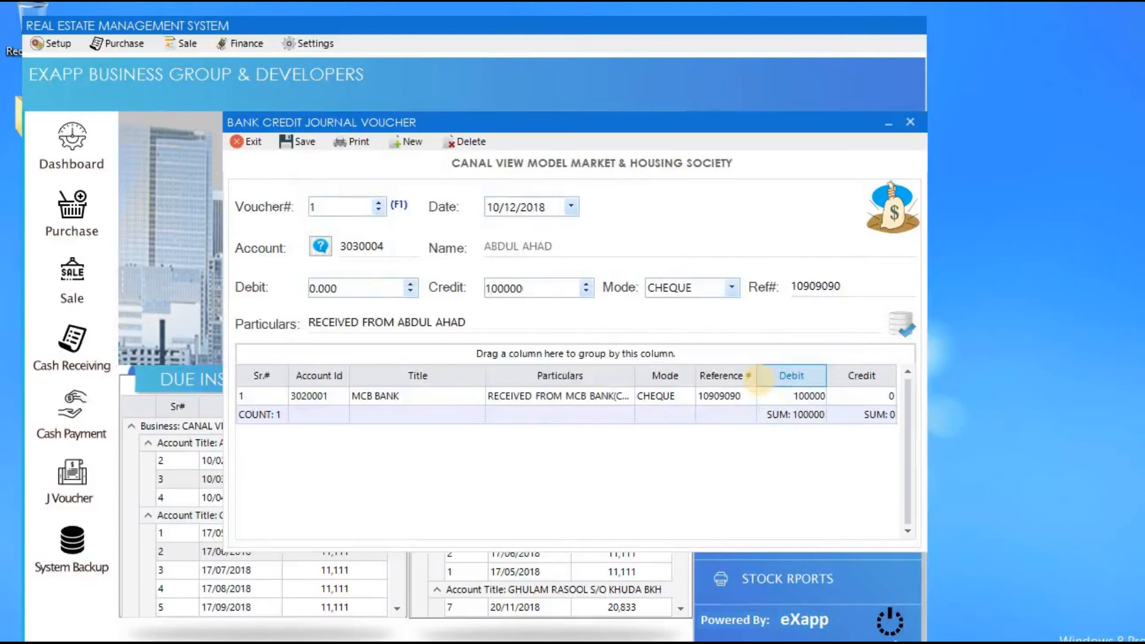
key("Return")
key("Return")
key("Return")
left_click(302, 143)
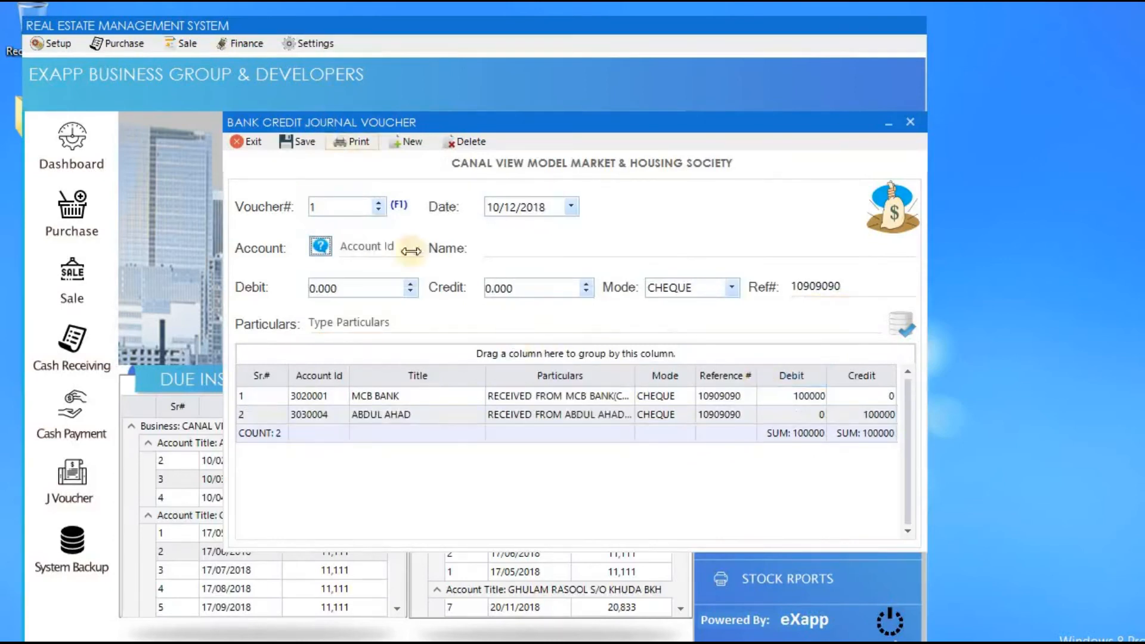
key("Return")
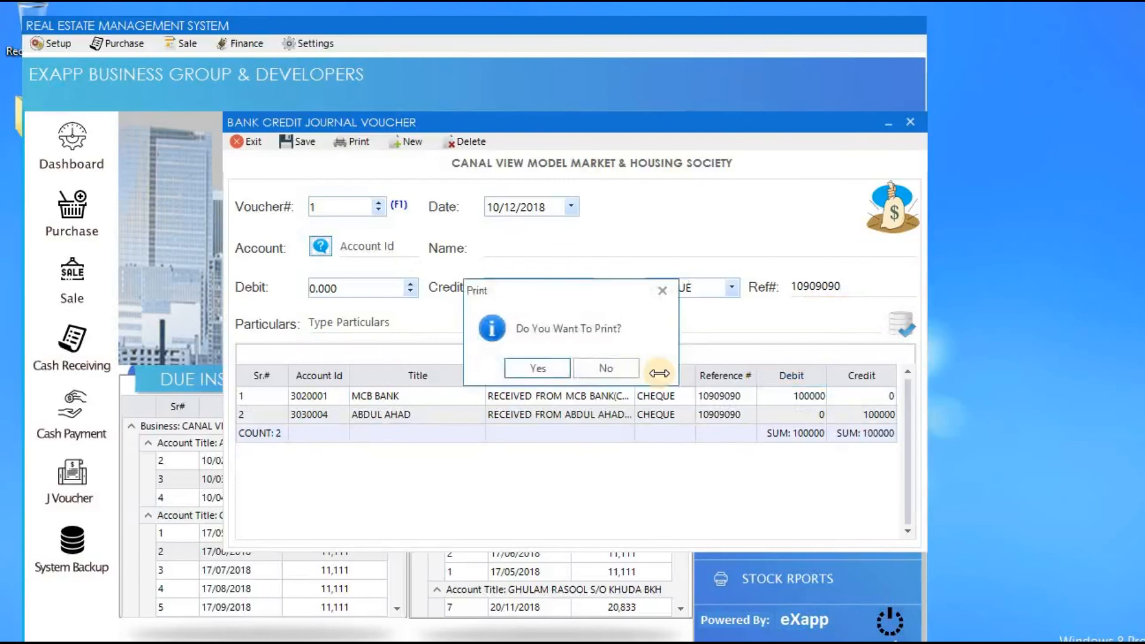
key("Return")
View bank credit voucher 1's 100,000.00 printout, then close it and the voucher form.
left_click(193, 439)
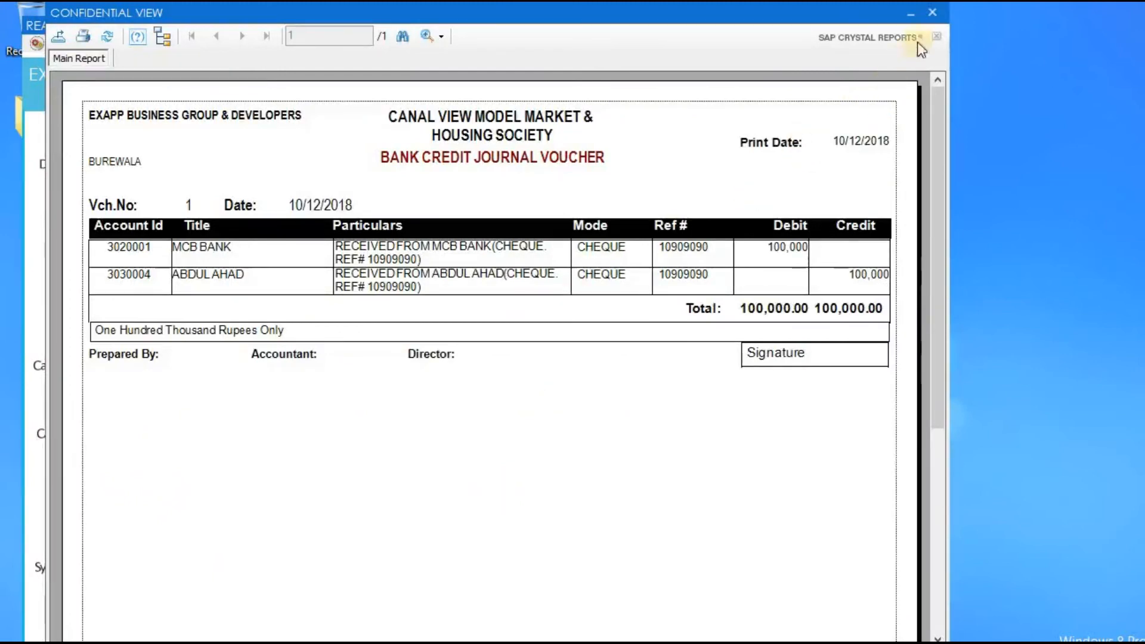
left_click(932, 12)
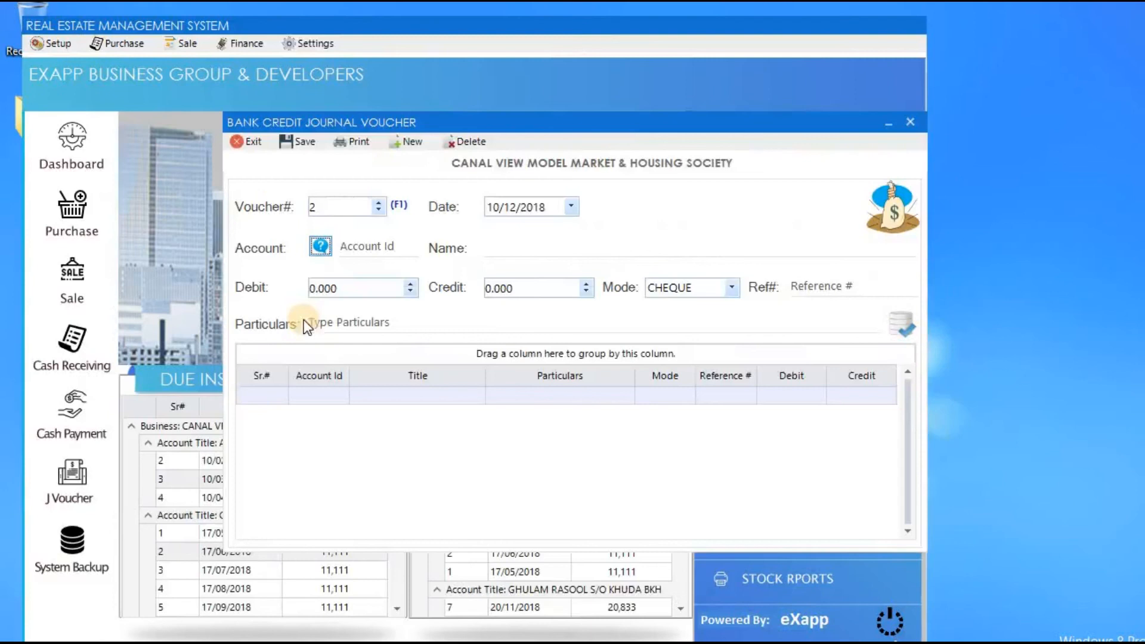
left_click(252, 143)
left_click(259, 51)
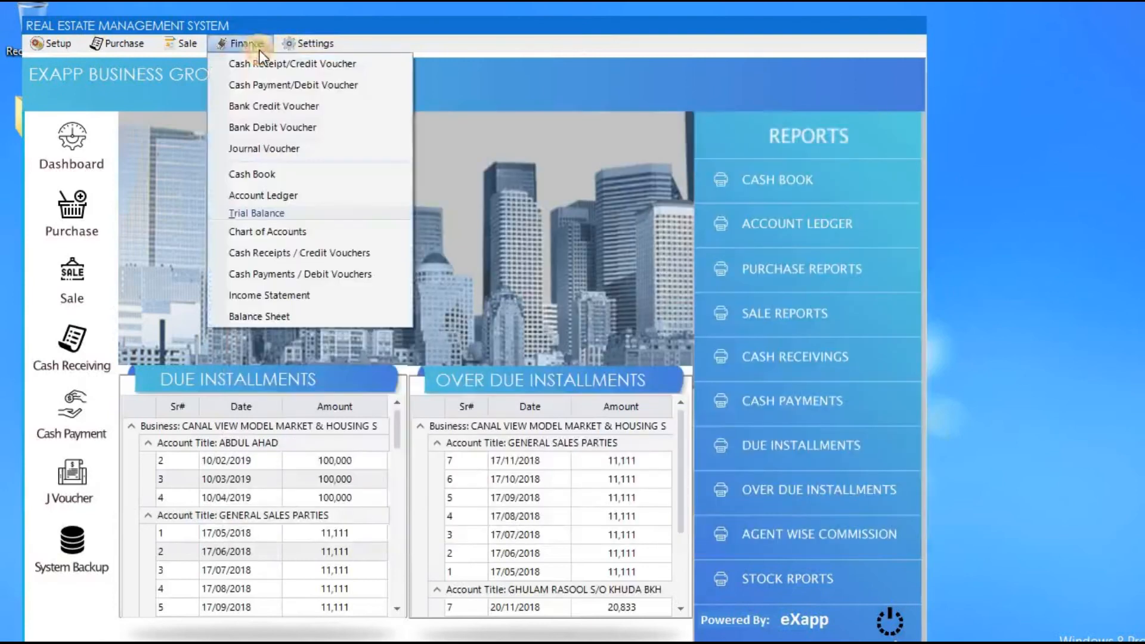
left_click(353, 175)
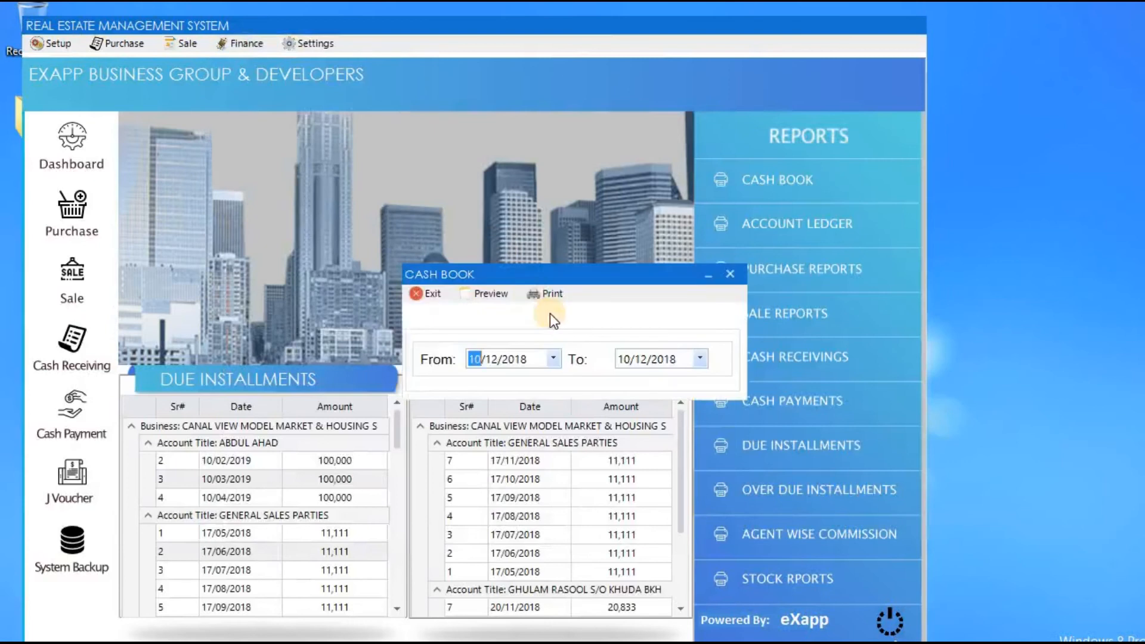
key("Right")
key("Right")
key("Down")
key("Tab")
key("Right")
key("Right")
key("Up")
key("Tab")
key("Return")
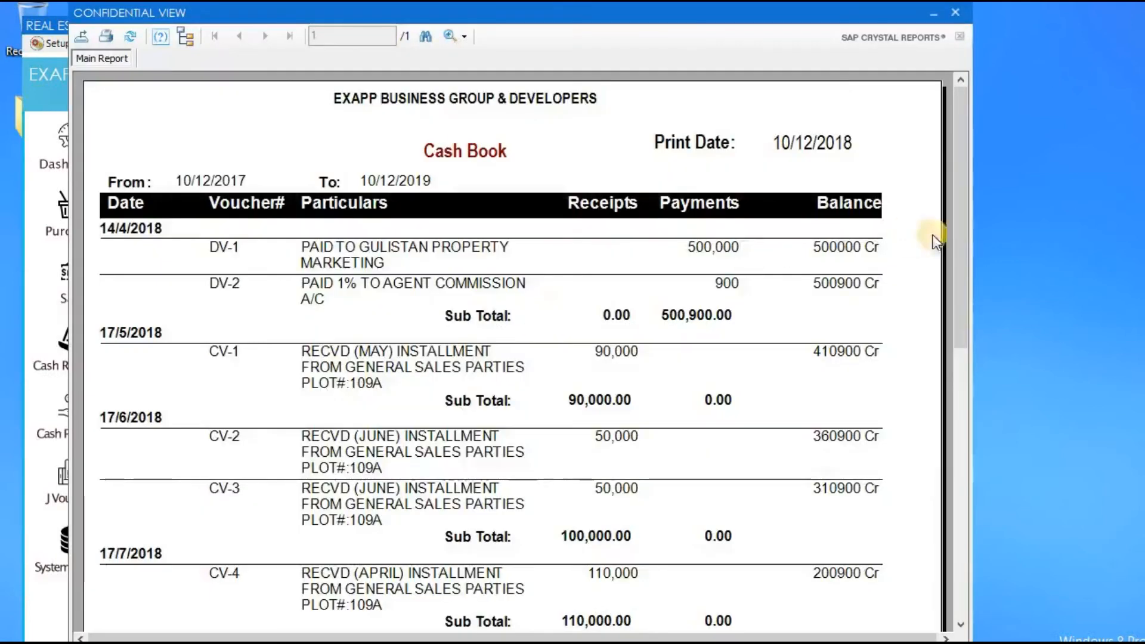
left_click_drag(959, 260, 958, 271)
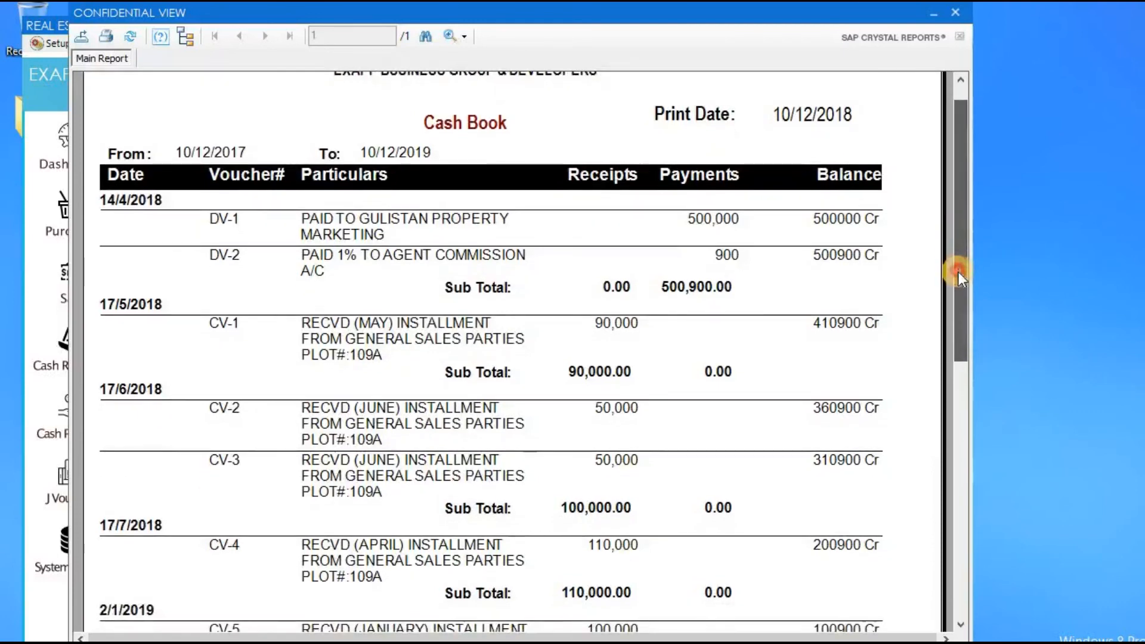
mouse_move(957, 271)
left_mouse_down()
mouse_move(952, 353)
mouse_move(950, 266)
left_mouse_up()
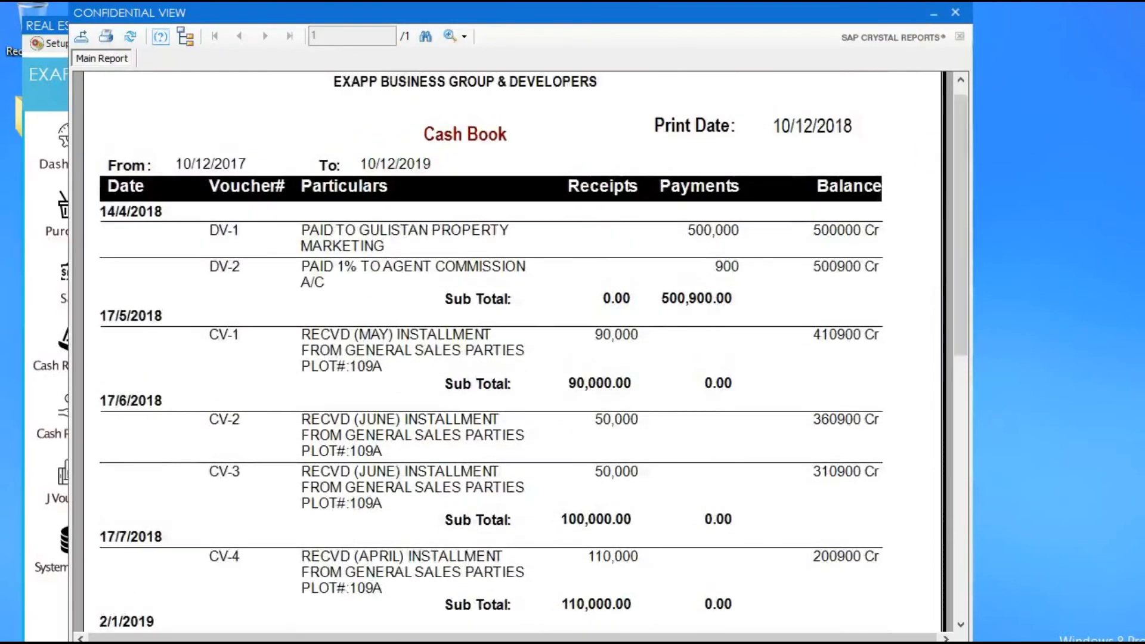
left_click(956, 16)
left_click(418, 289)
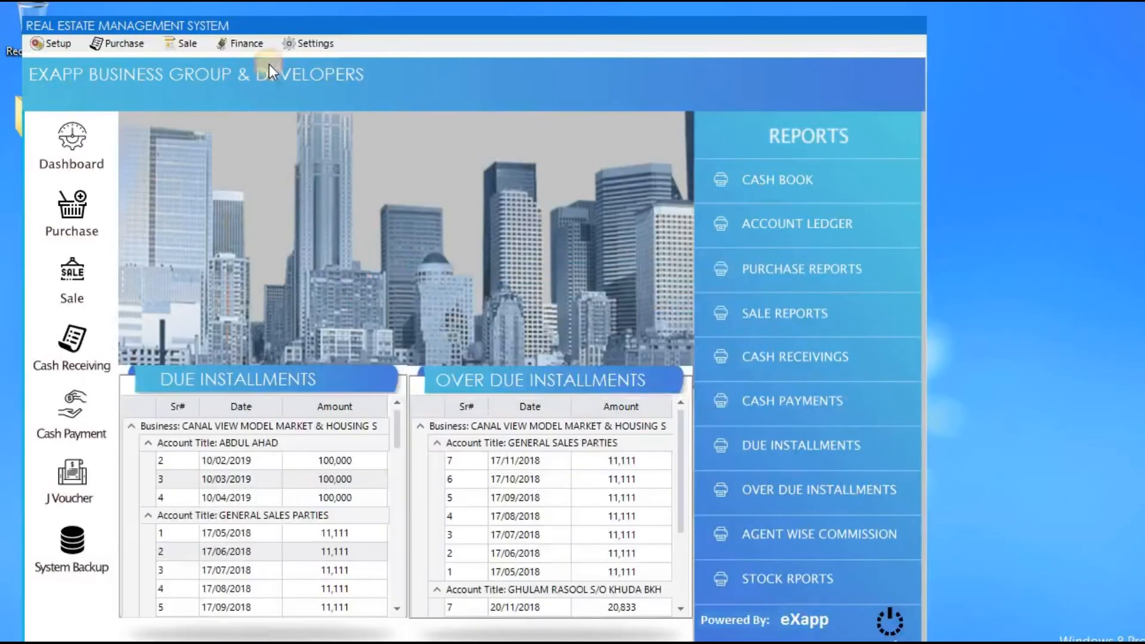
left_click(253, 43)
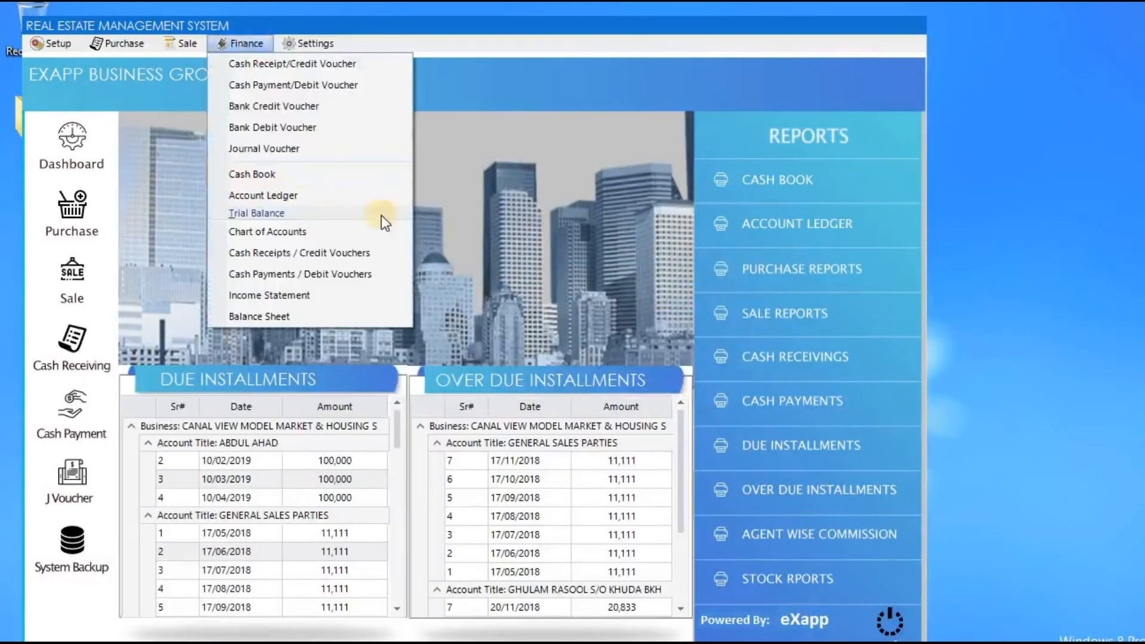
mouse_move(379, 213)
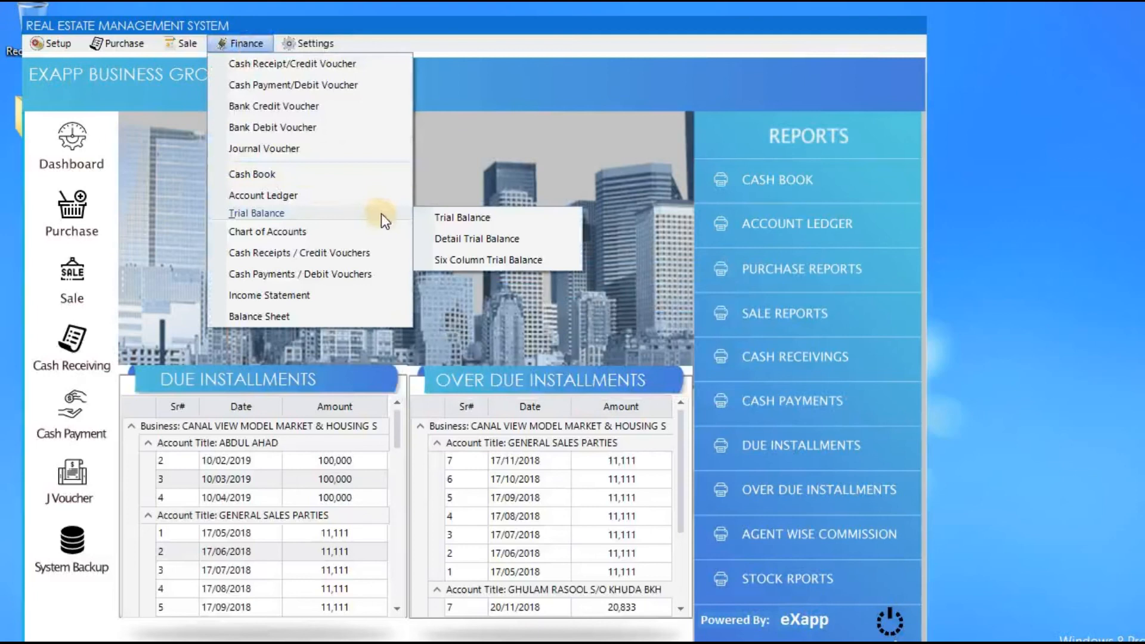
left_click(527, 219)
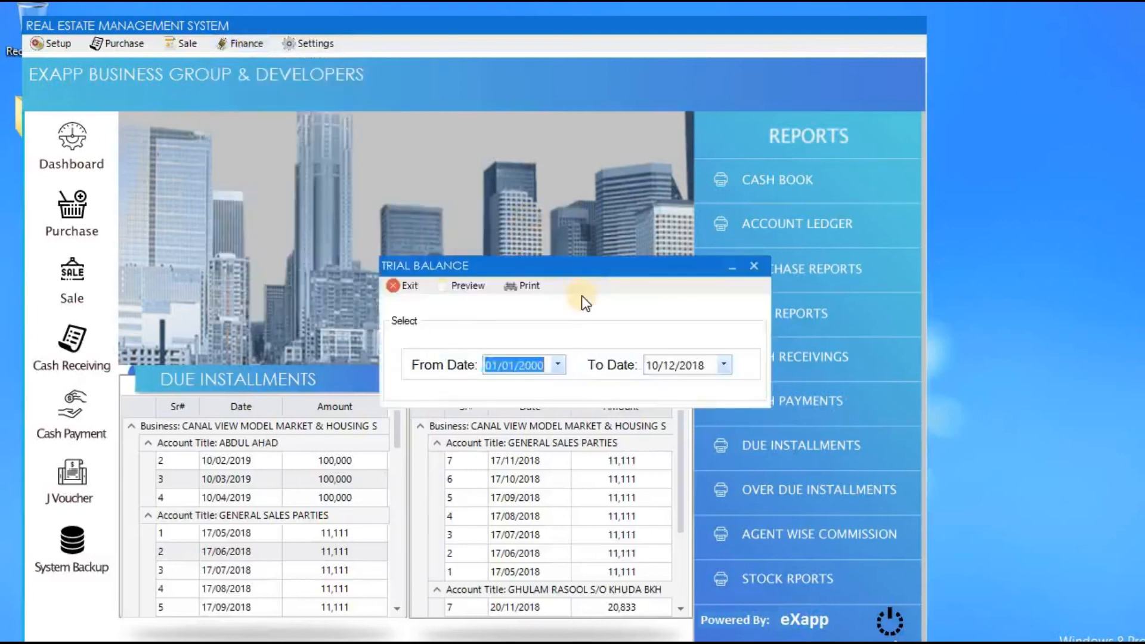
left_click(581, 295)
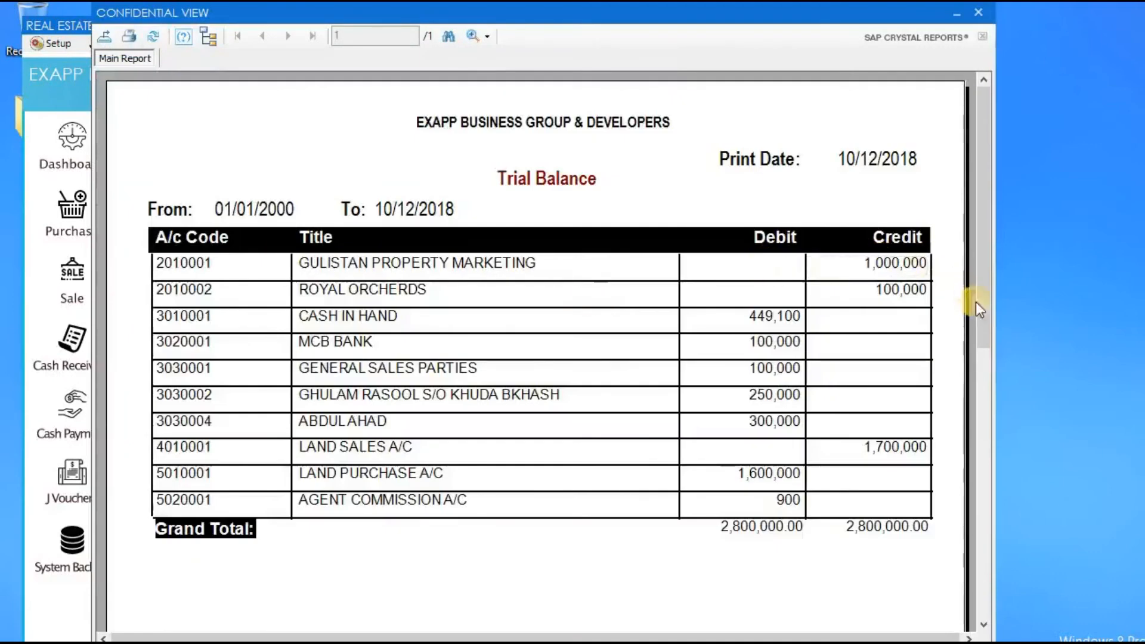
left_click(980, 14)
left_click(268, 22)
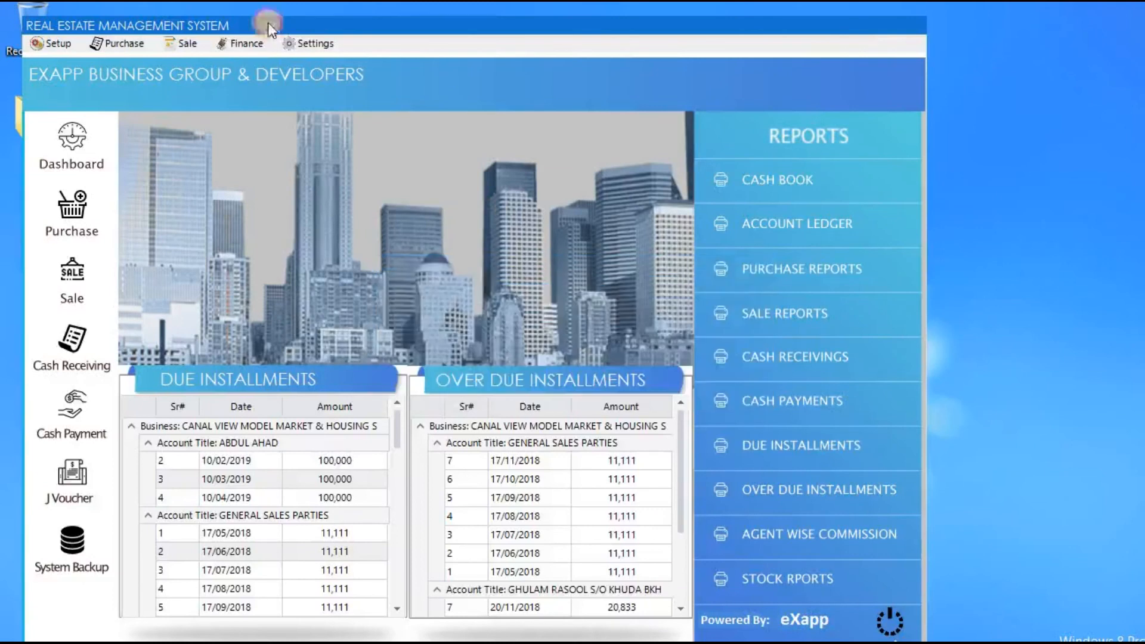
left_click(235, 47)
mouse_move(327, 214)
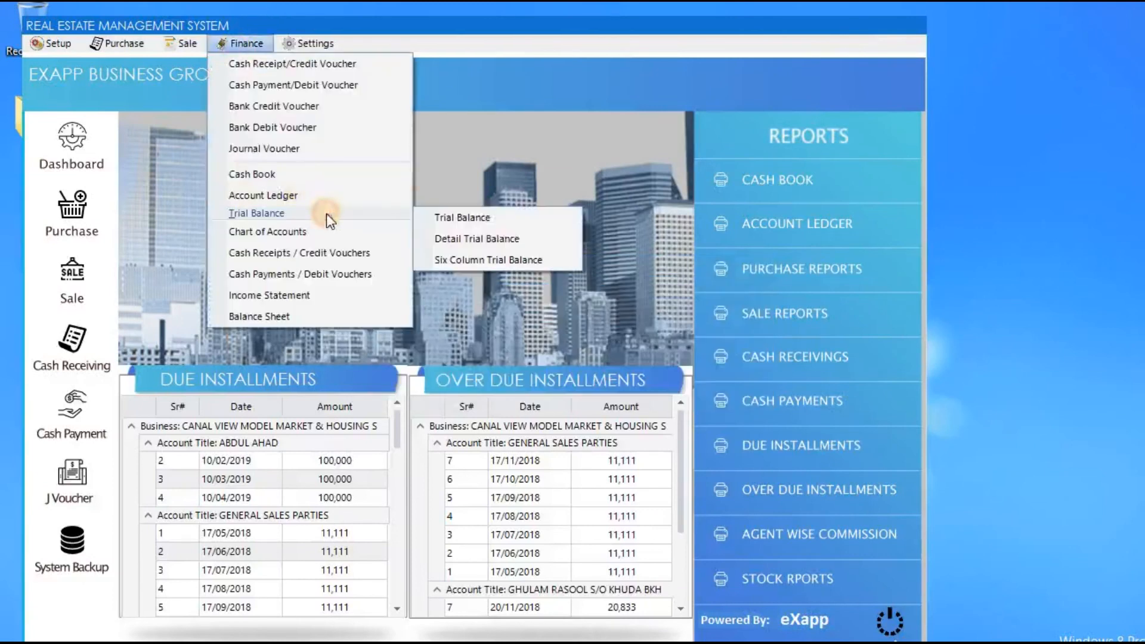
left_click(518, 259)
key("Return")
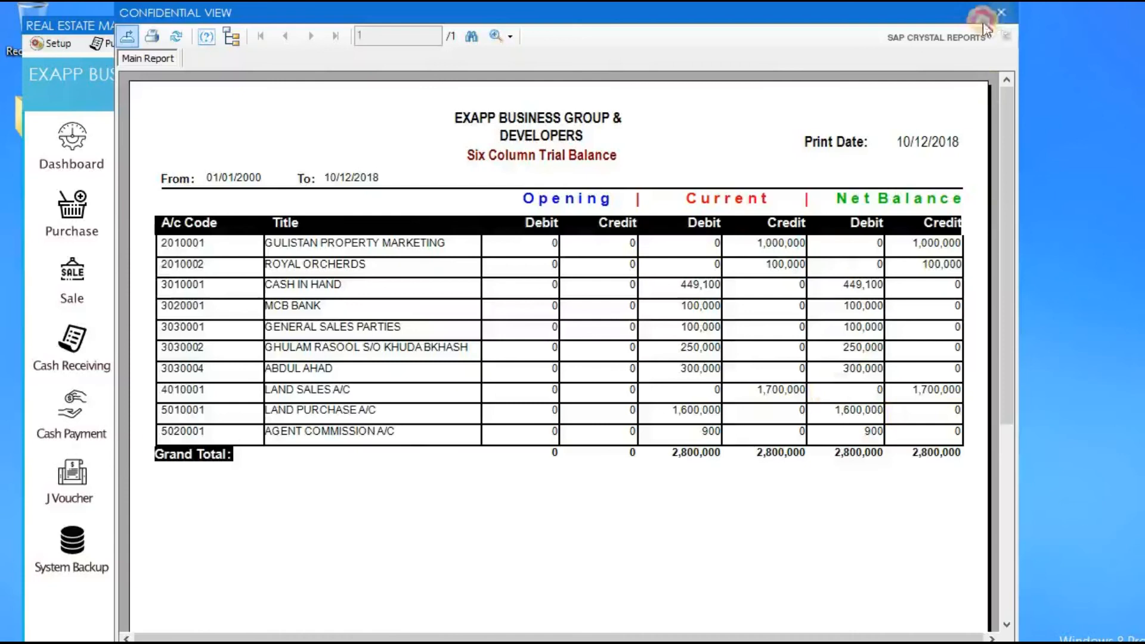
left_click(998, 17)
key("Escape")
left_click(244, 43)
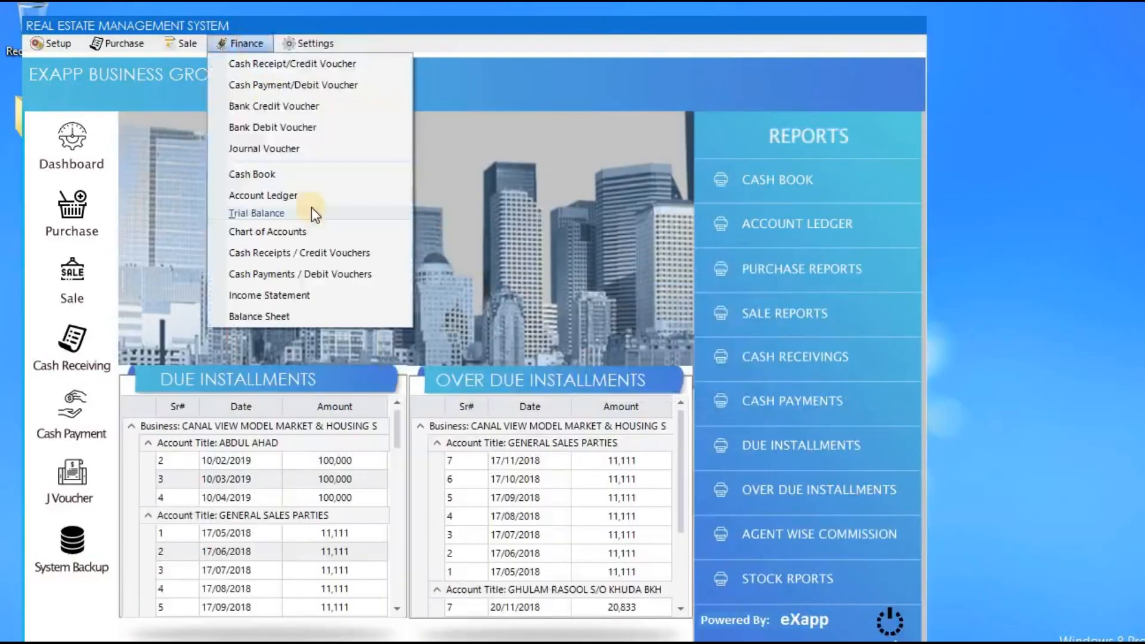
left_click(343, 315)
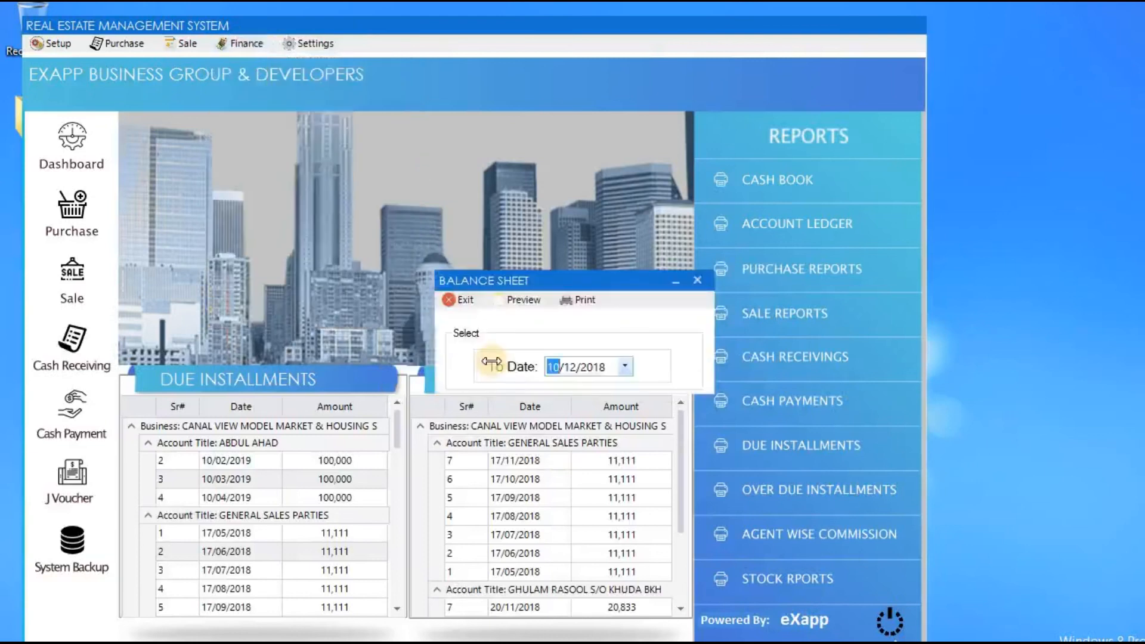
key("alt+p")
left_click_drag(1030, 274, 1025, 90)
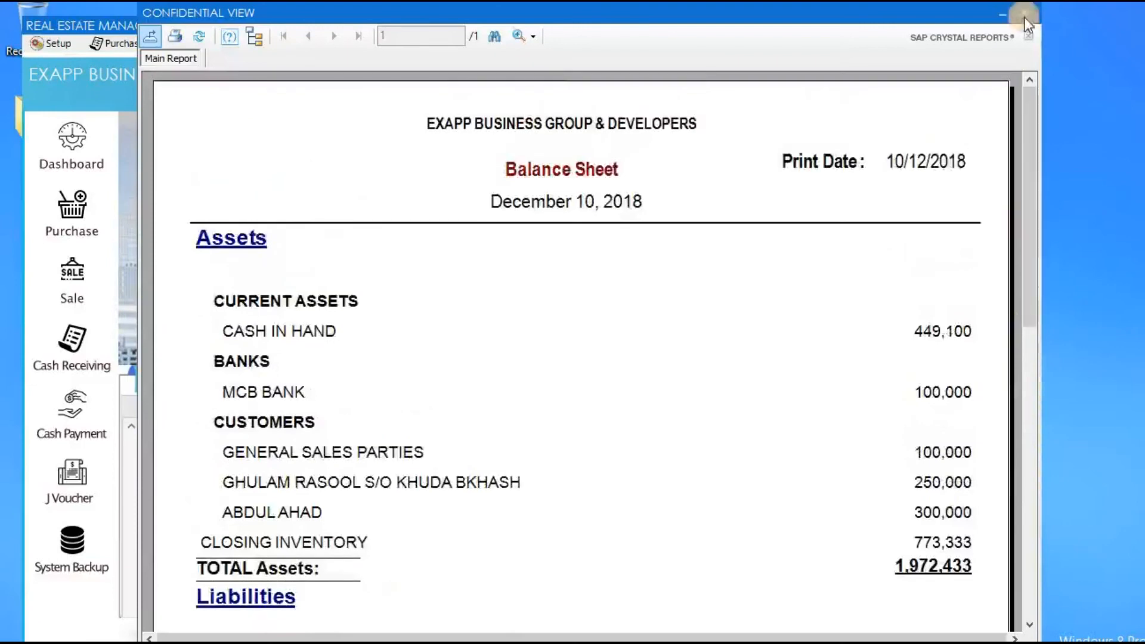
left_click(1024, 16)
left_click(467, 298)
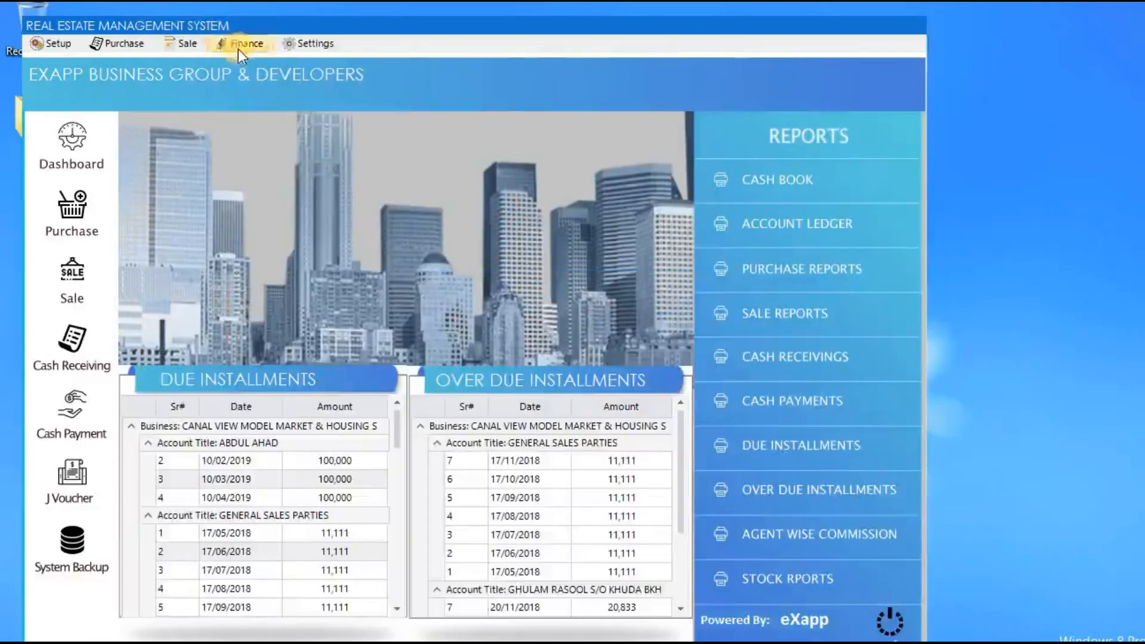
left_click(240, 44)
left_click(335, 296)
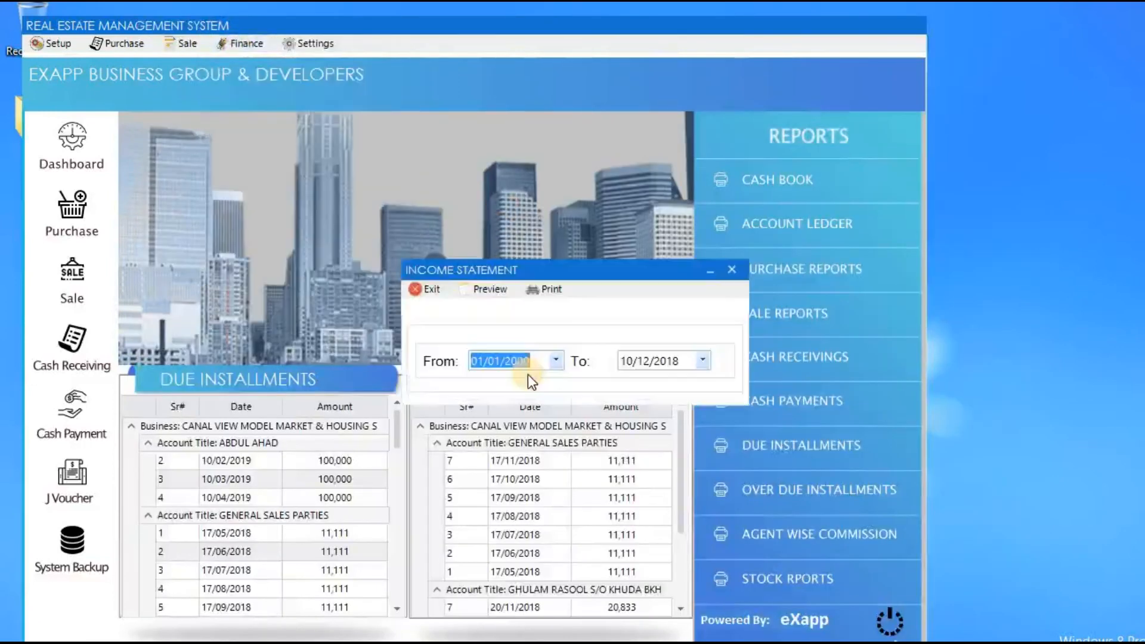
key("Tab")
key("Right")
key("Right")
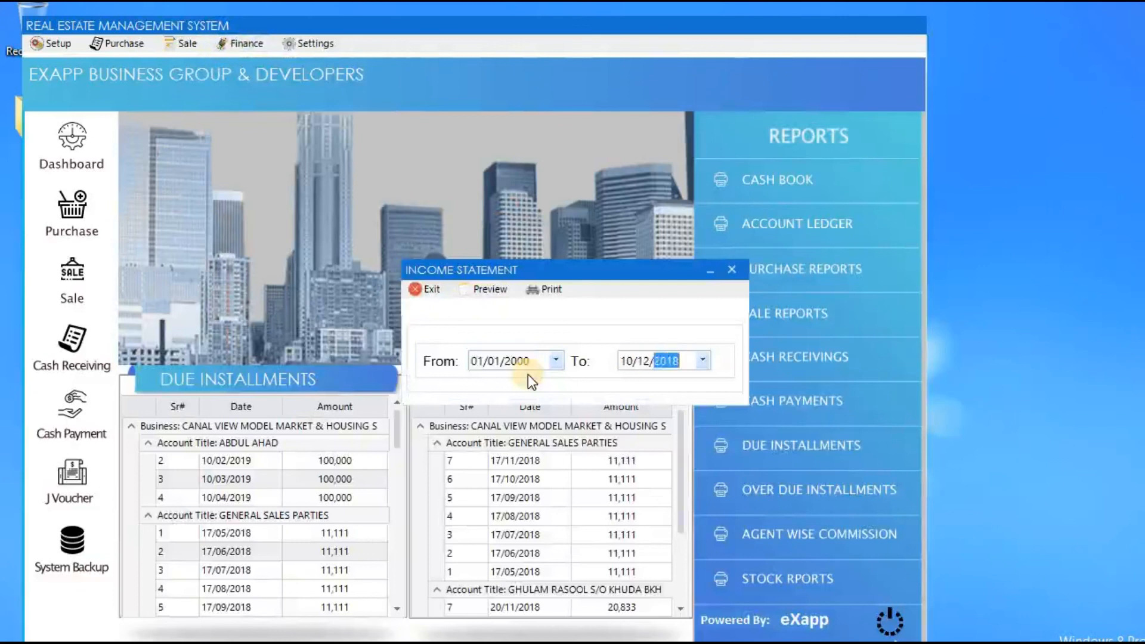
key("Up")
key("Return")
left_click_drag(1052, 309, 1054, 340)
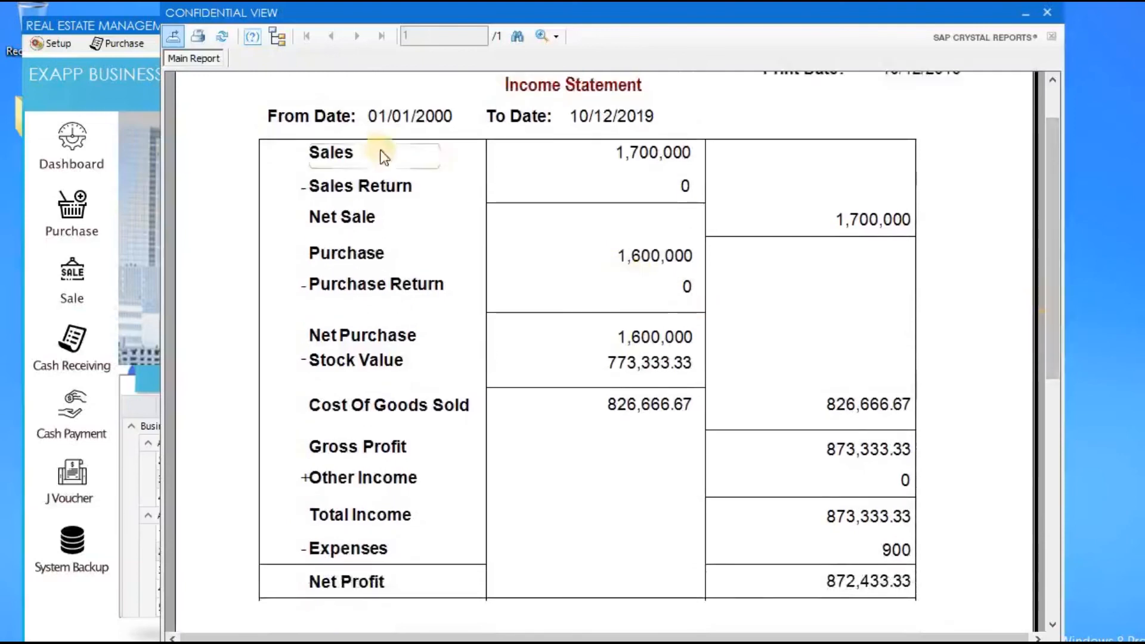
left_click(584, 158)
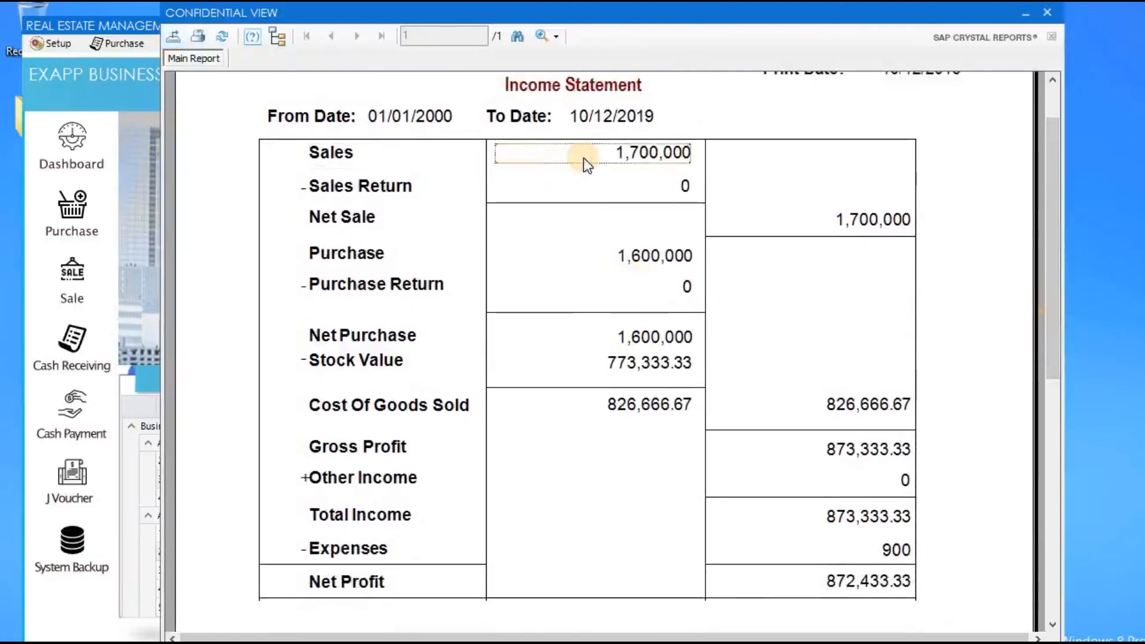
left_click(552, 187)
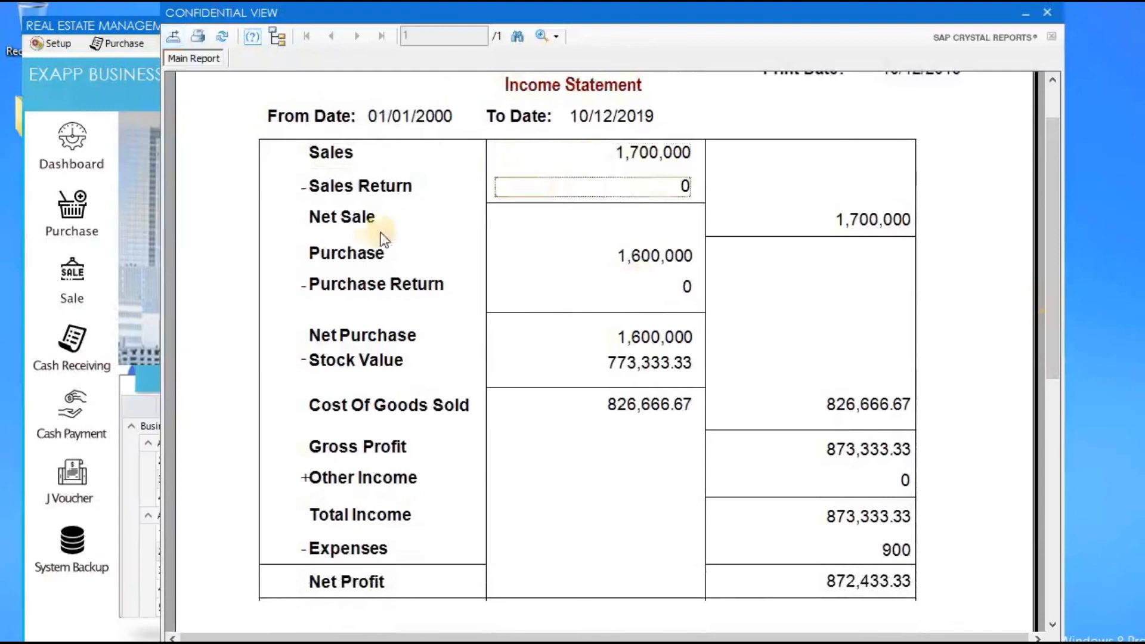
left_click(777, 219)
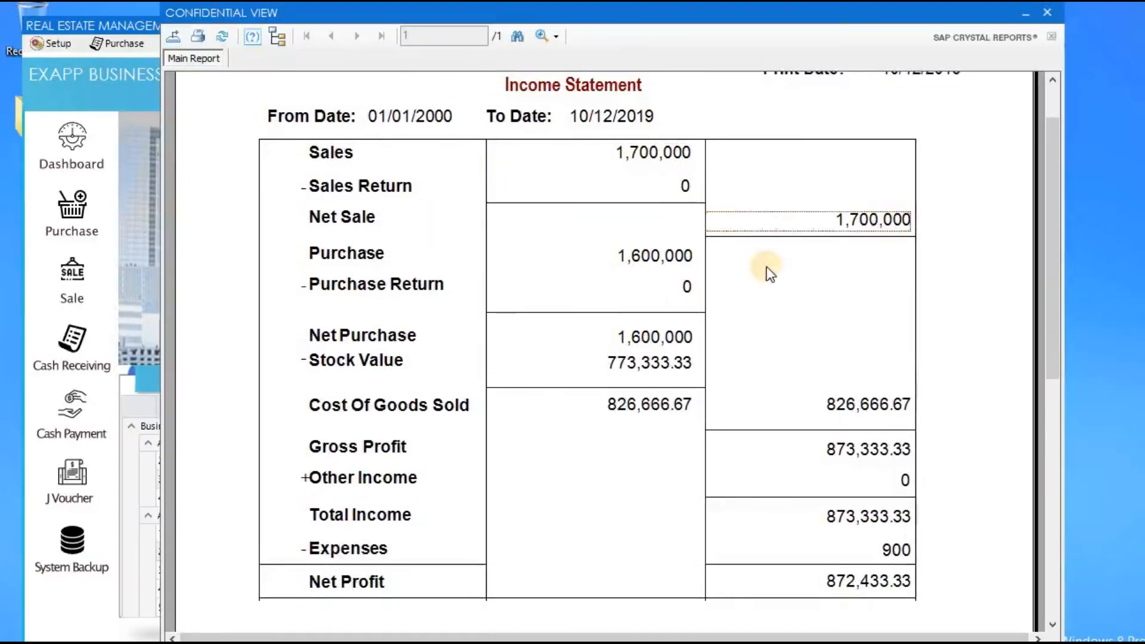
left_click(582, 260)
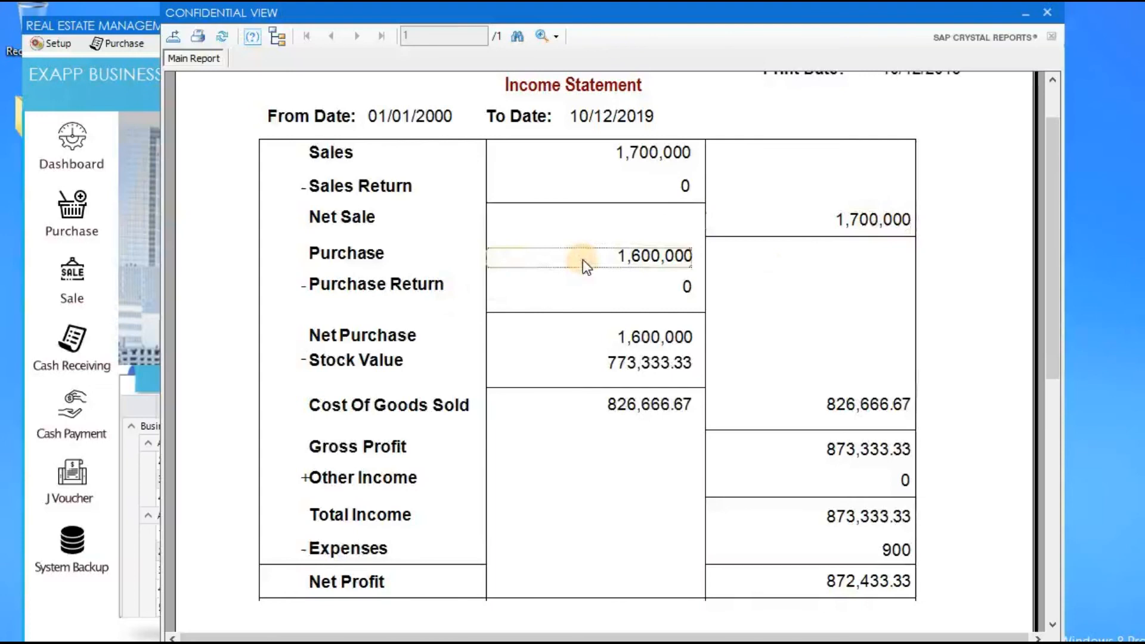
left_click(570, 288)
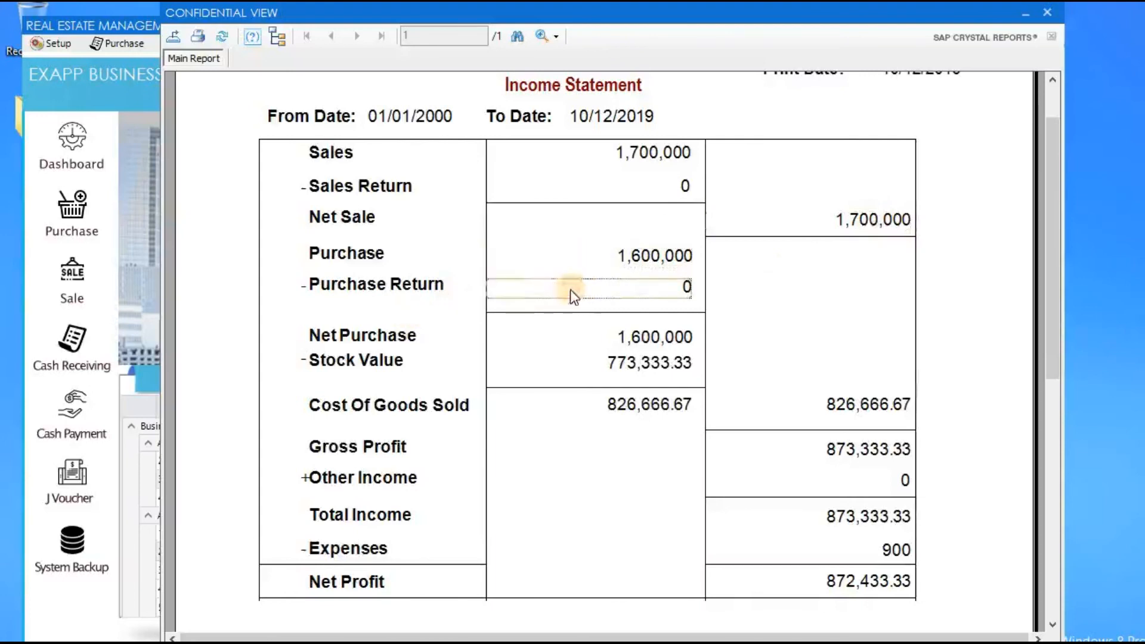
left_click(550, 332)
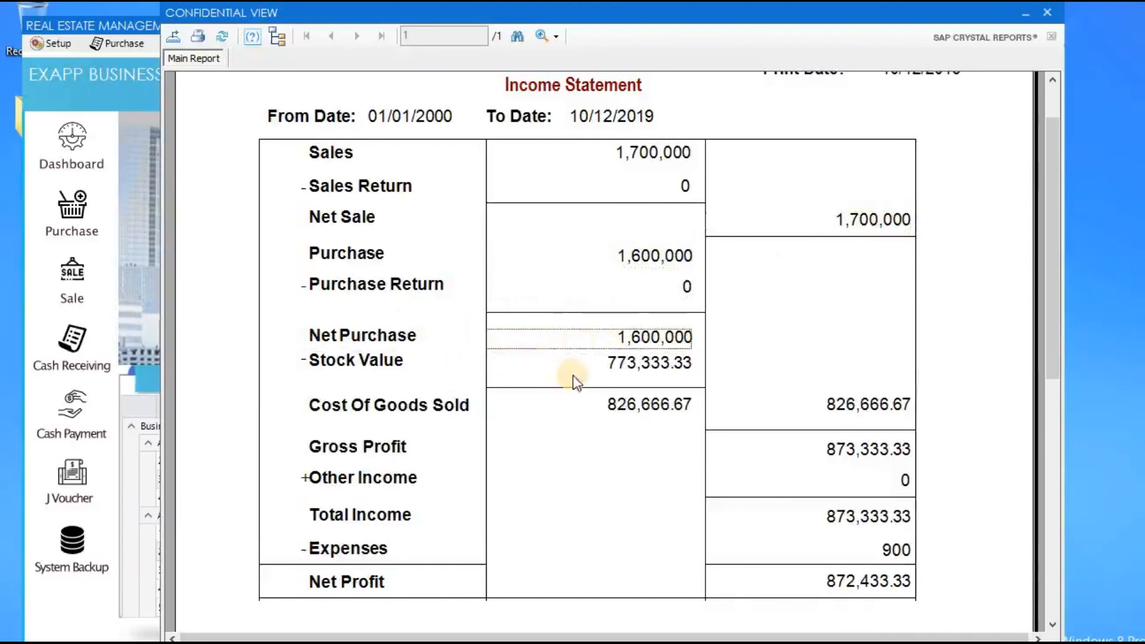
left_click(585, 359)
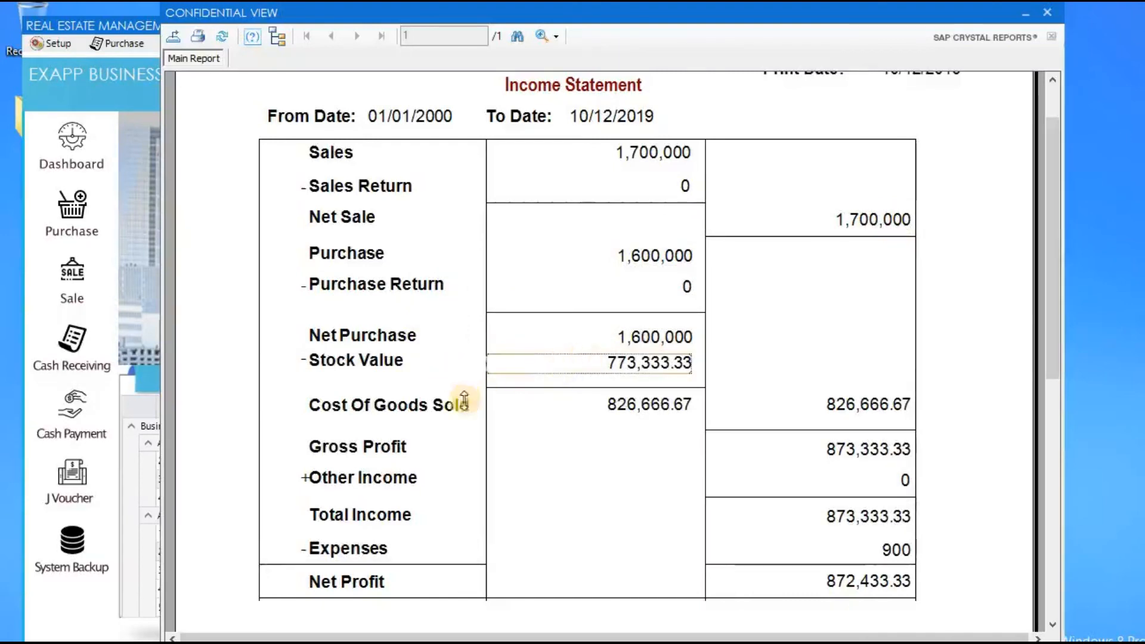
left_click(806, 403)
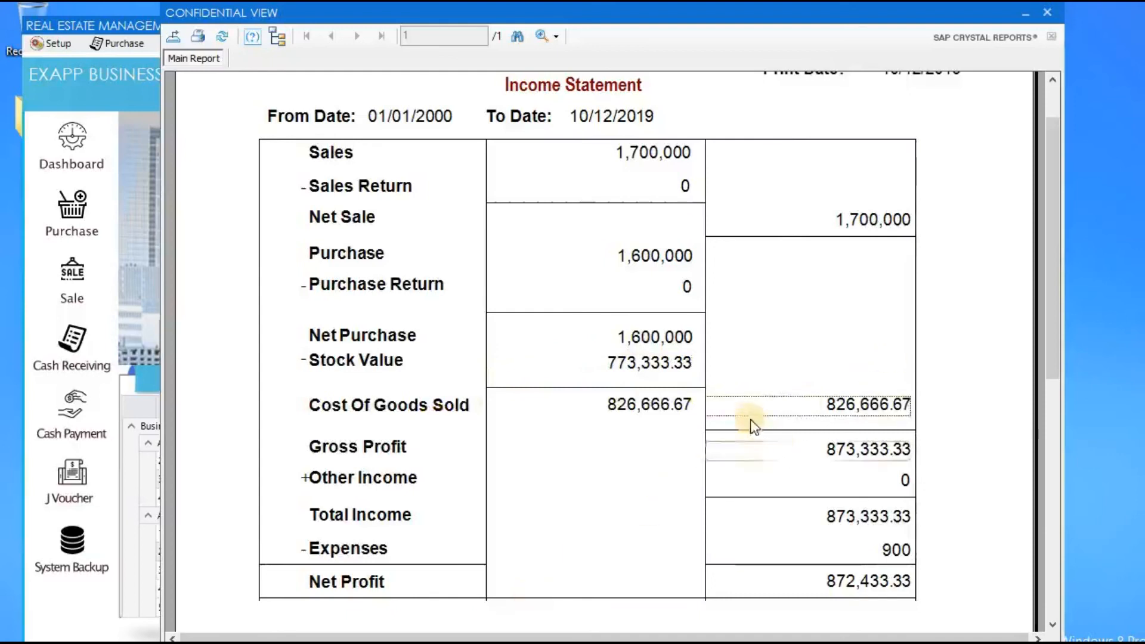
left_click(779, 459)
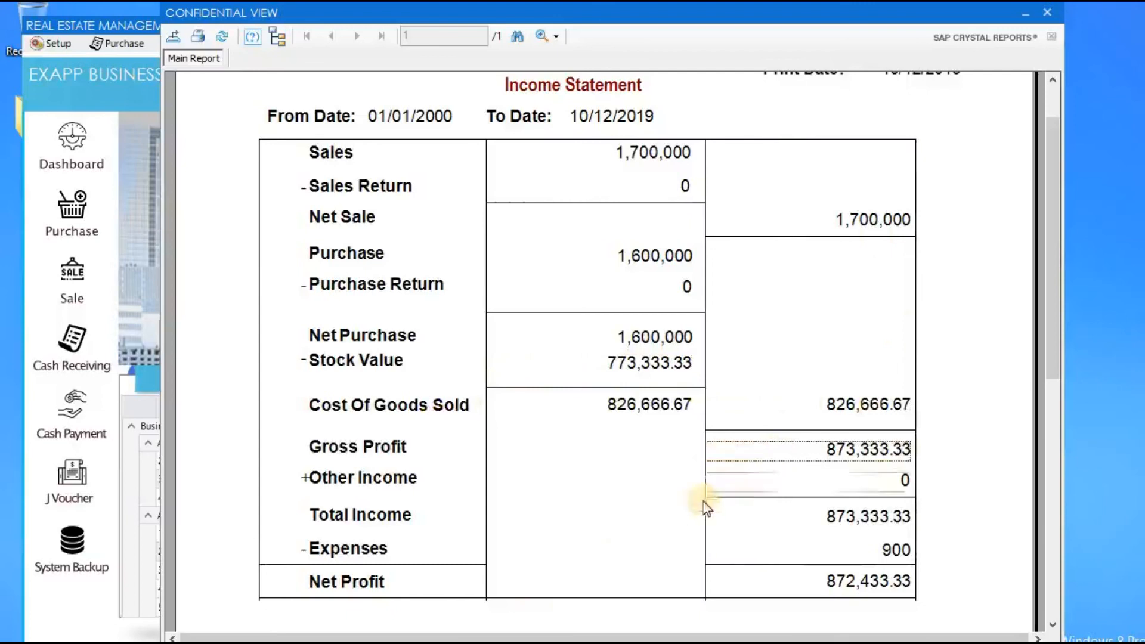
left_click(783, 516)
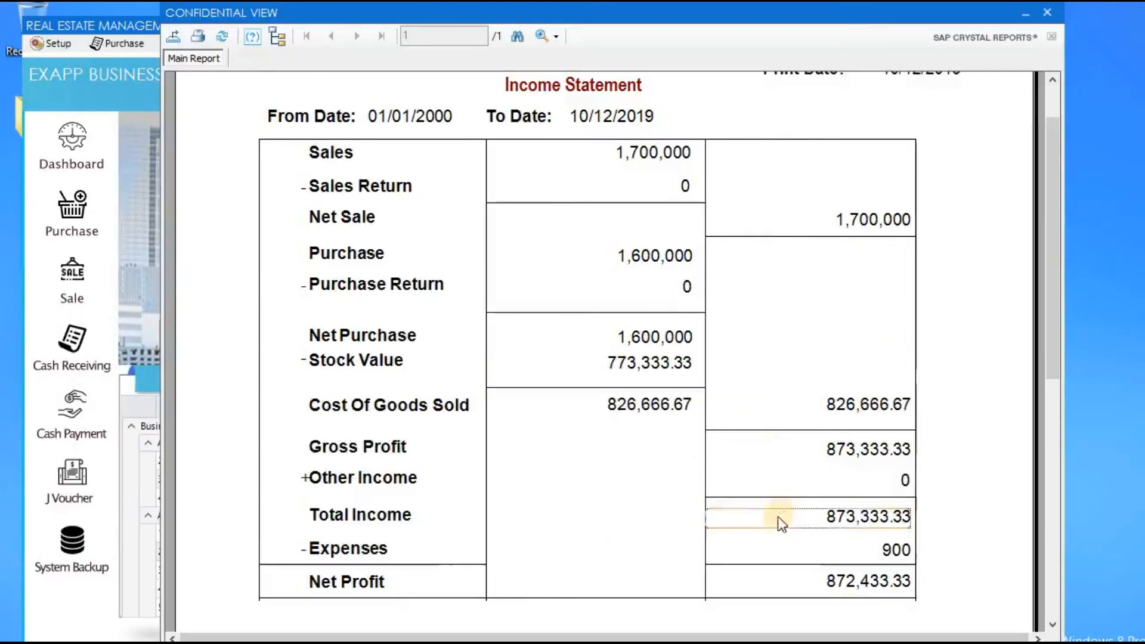
left_click(779, 543)
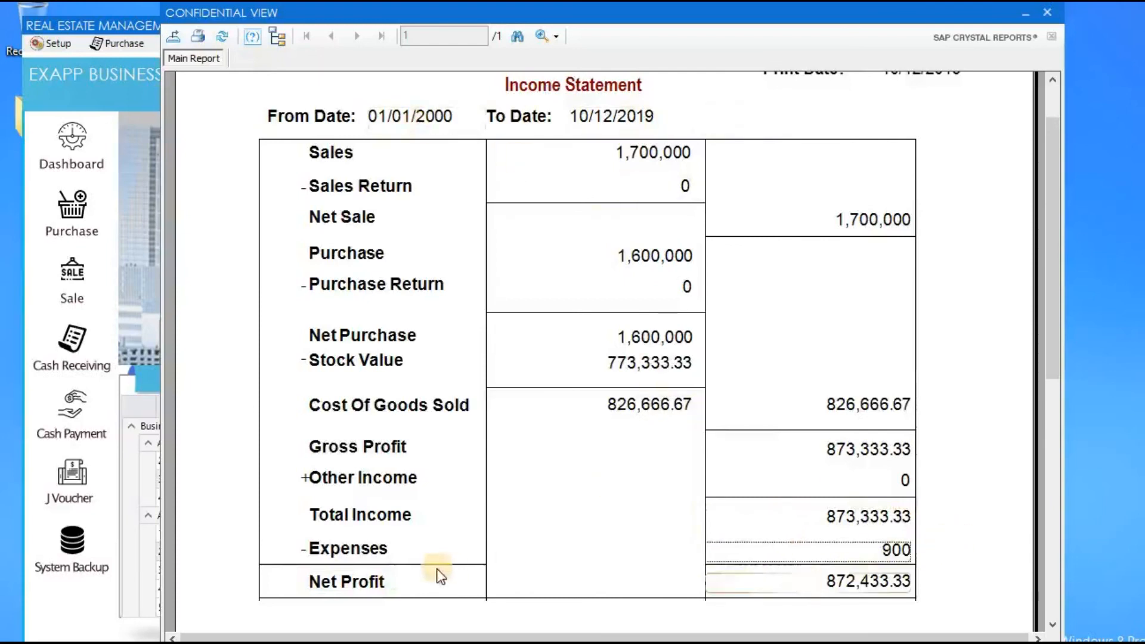
left_click(823, 580)
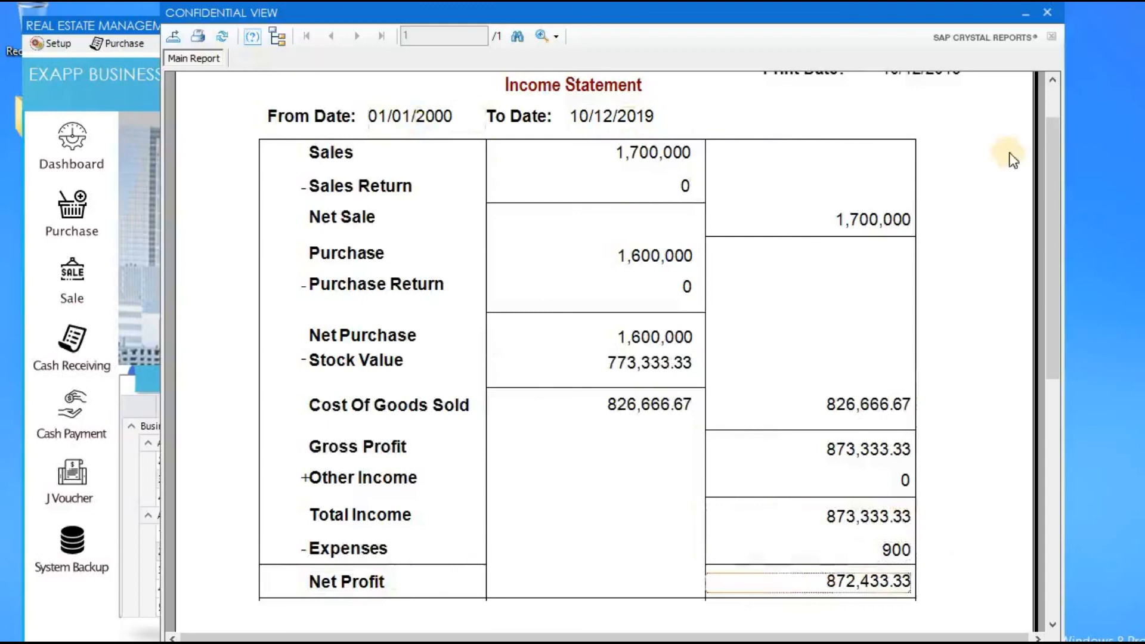
left_click(1049, 14)
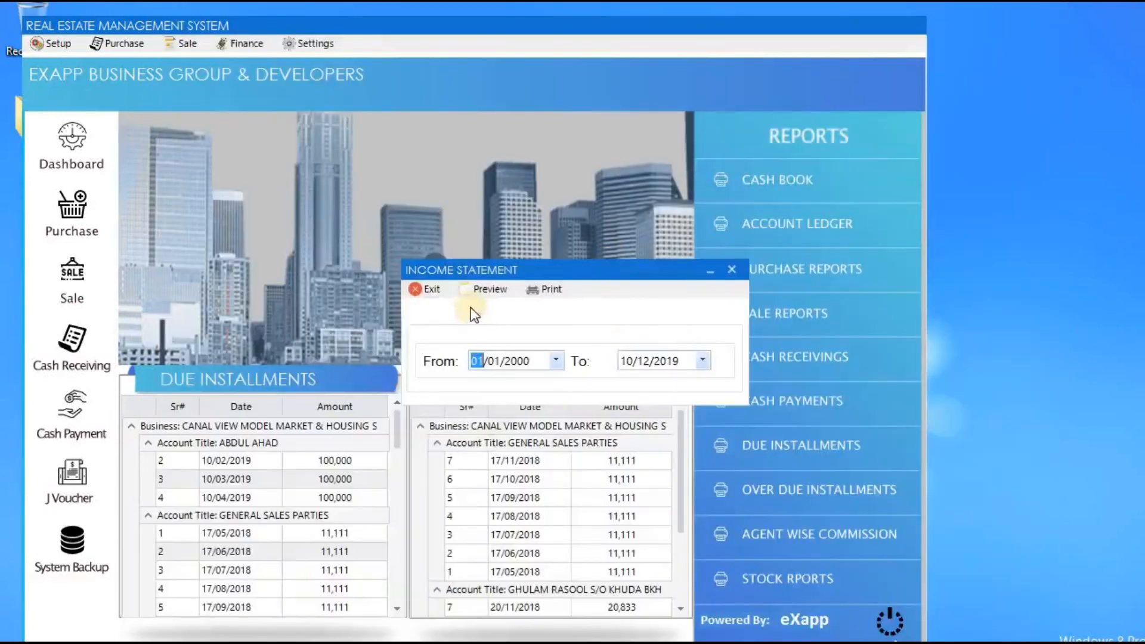
left_click(420, 288)
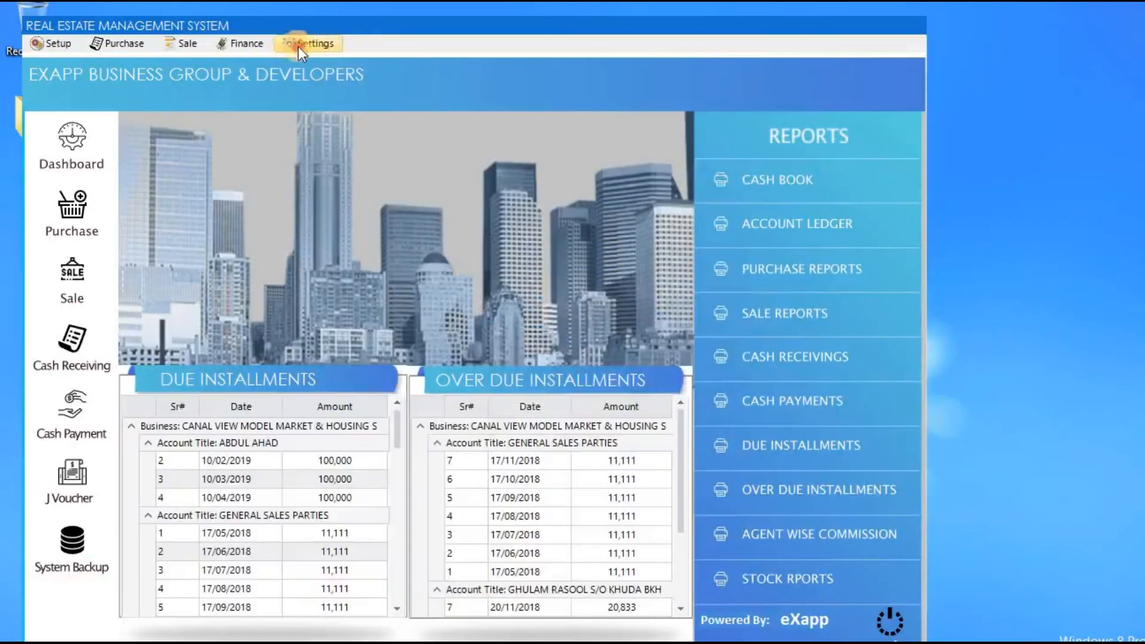
left_click(299, 45)
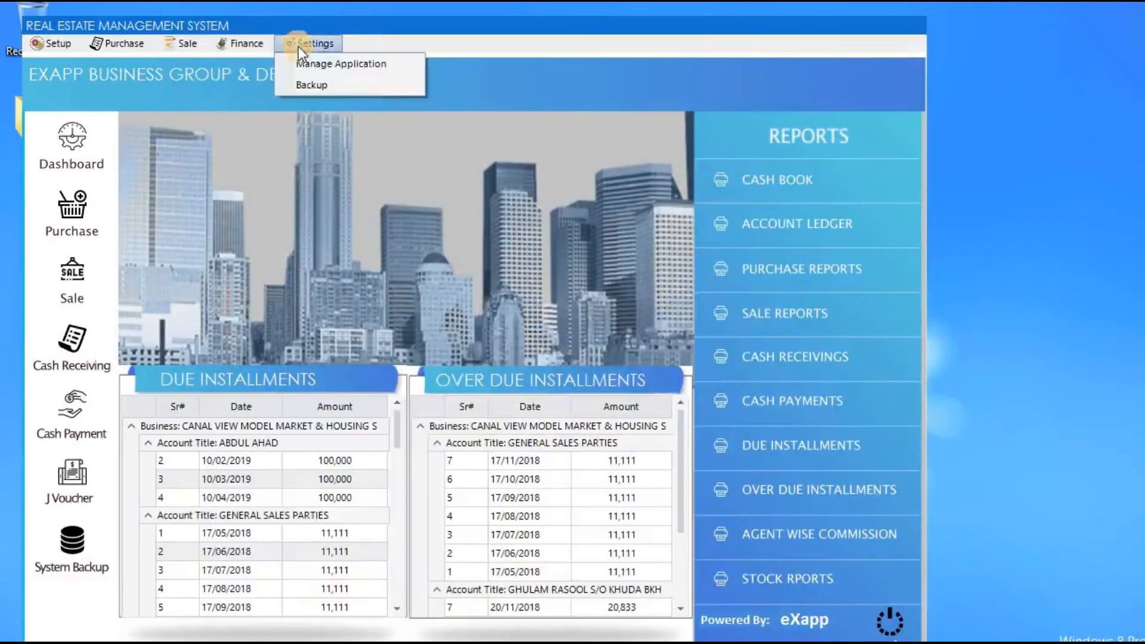
left_click(397, 66)
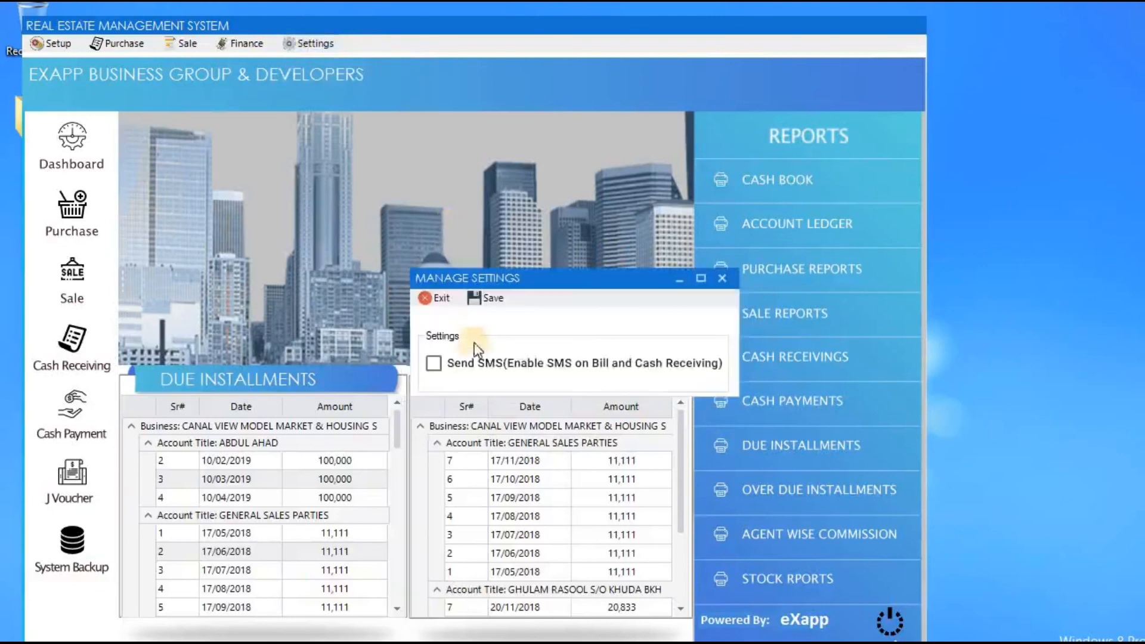
left_click(444, 364)
left_click(439, 299)
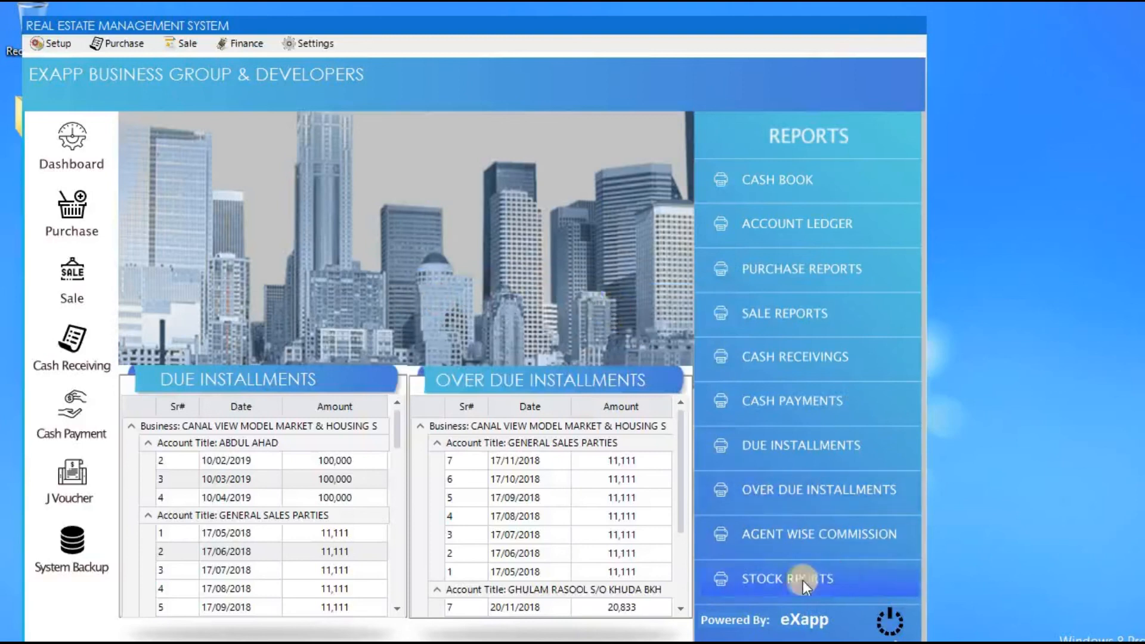
left_click(851, 577)
key("Return")
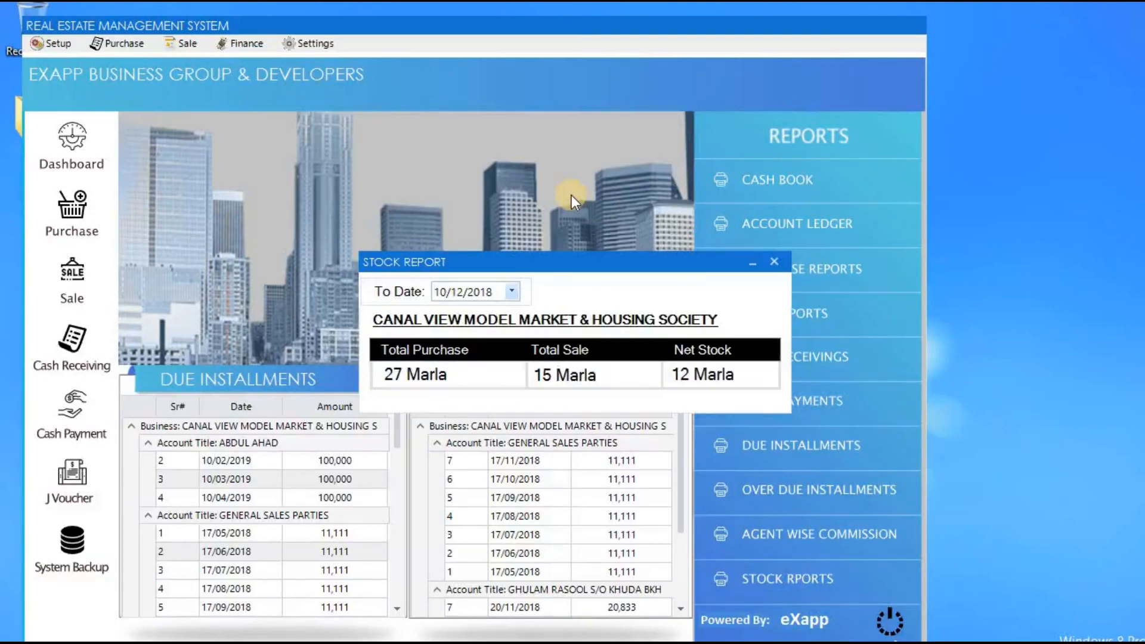
left_click(773, 263)
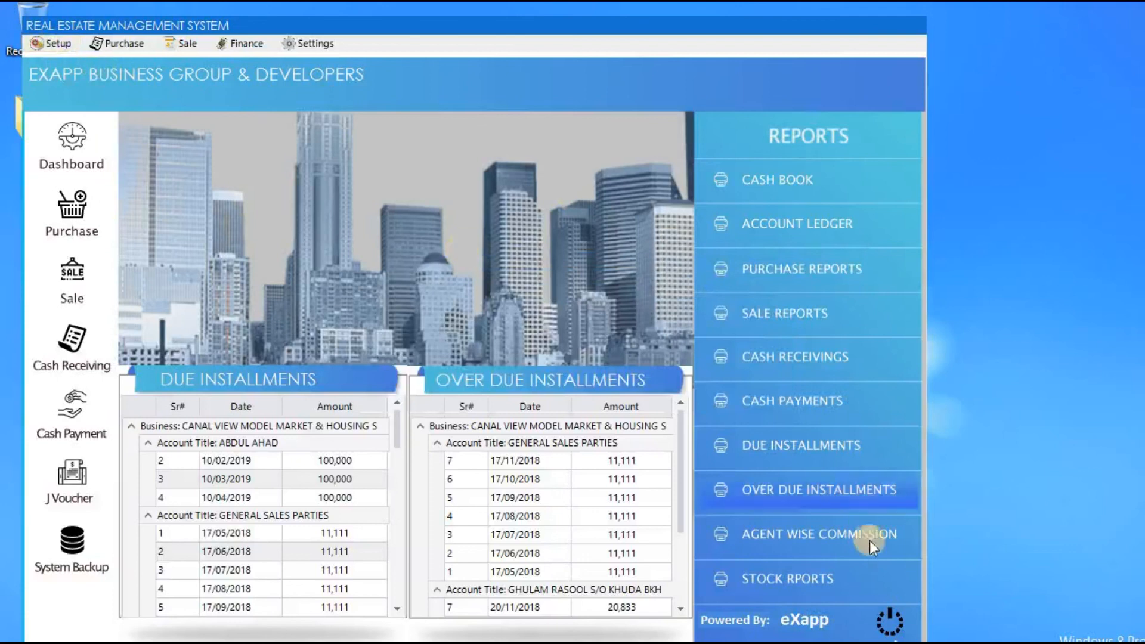
Exit eXapp, accepting the backup prompt and checking the 10-12-2018 daily backup path first.
left_click(890, 622)
left_click(536, 366)
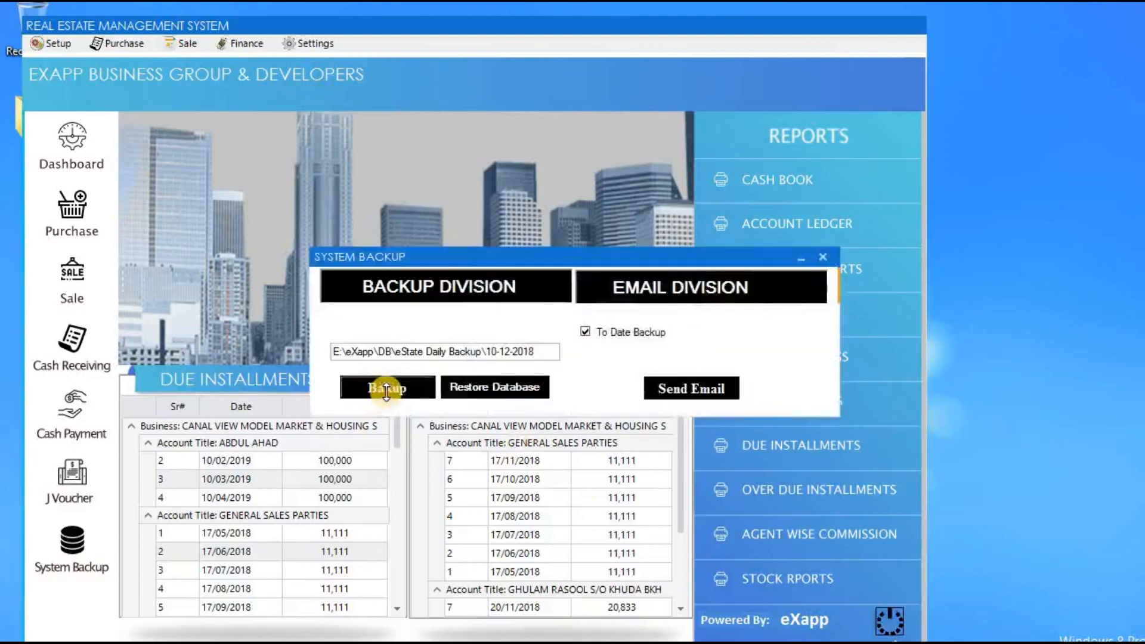
left_click(539, 351)
left_click_drag(480, 350, 336, 352)
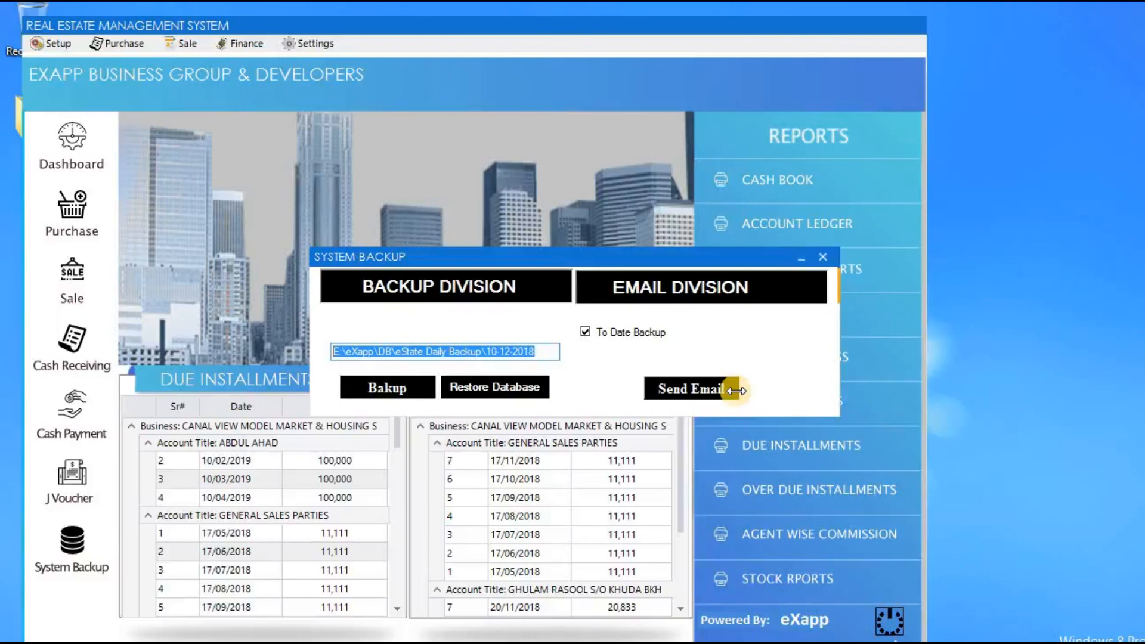
left_click(826, 258)
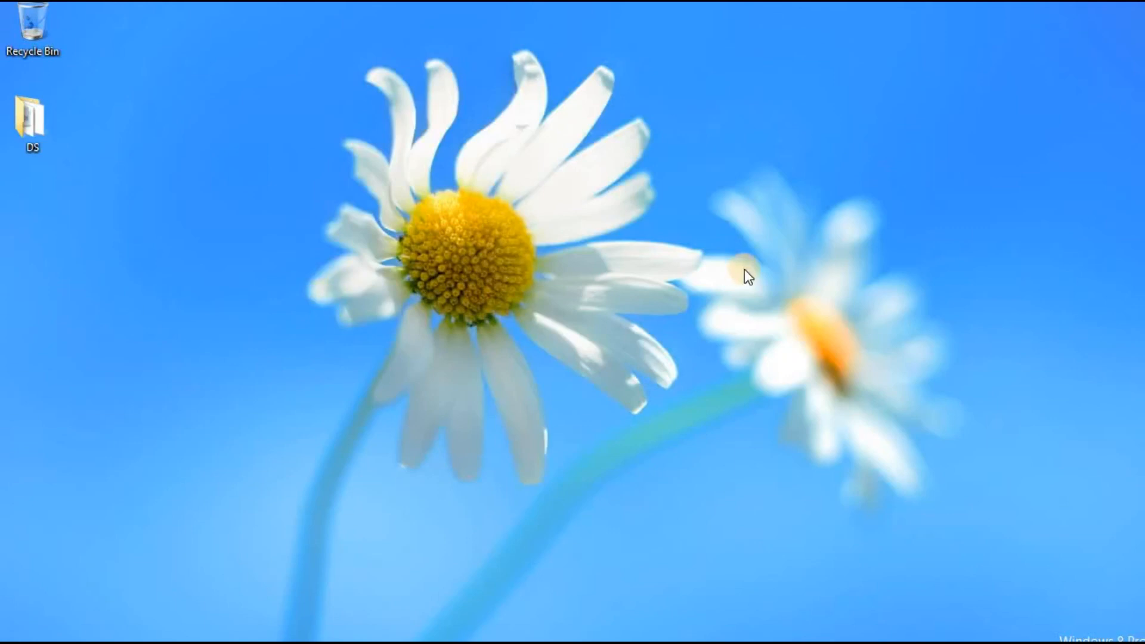